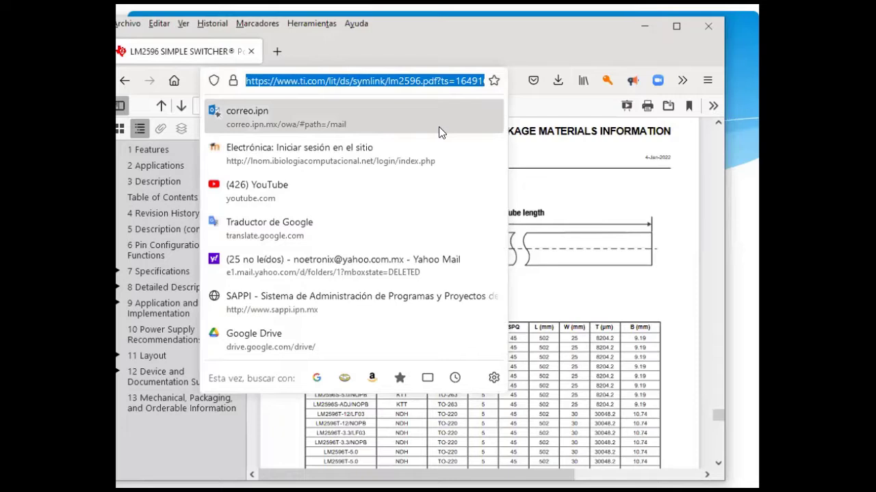
- Search the web for LTSpice and open the LTspice page on the Analog Devices site
text(LT)
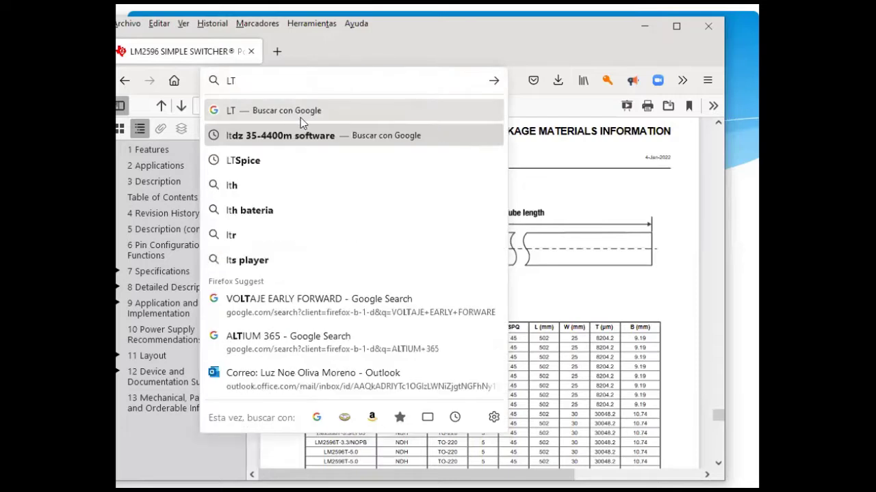
click(254, 159)
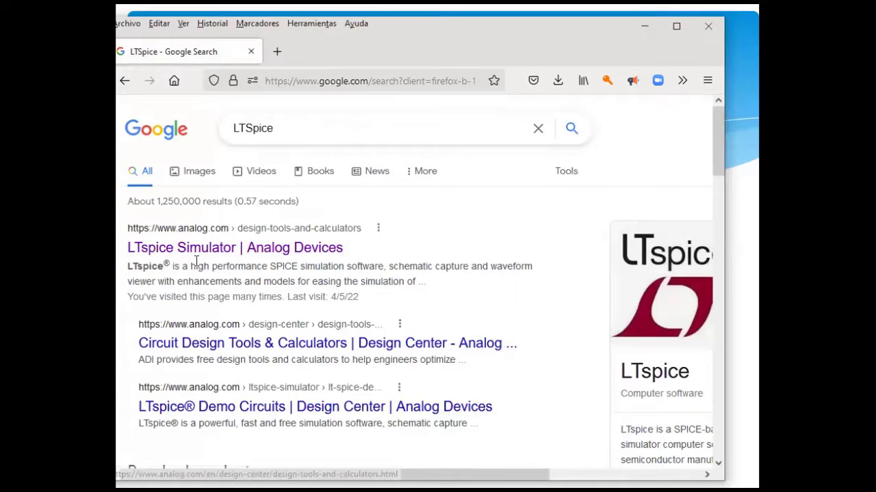
click(370, 346)
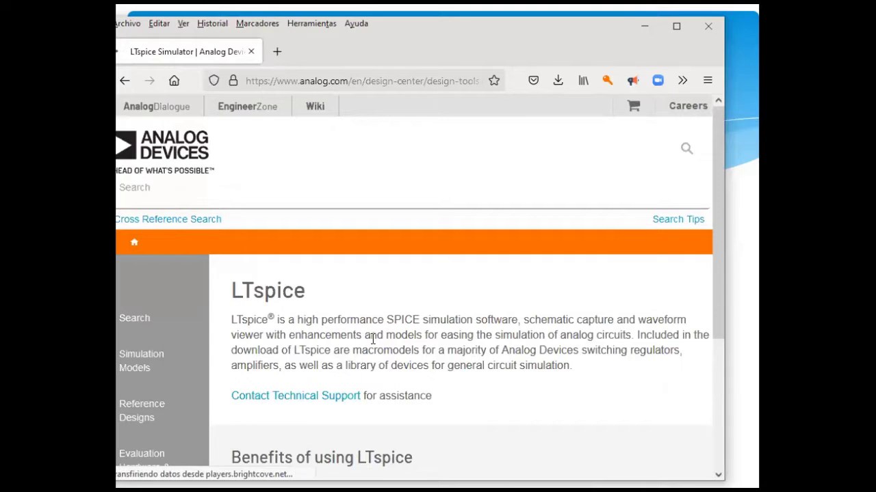
- Look through the LTspice page, examining its description, the download options per operating system, and the documentation and tutorial sections
scroll(367, 376, down, 3)
scroll(369, 390, down, 3)
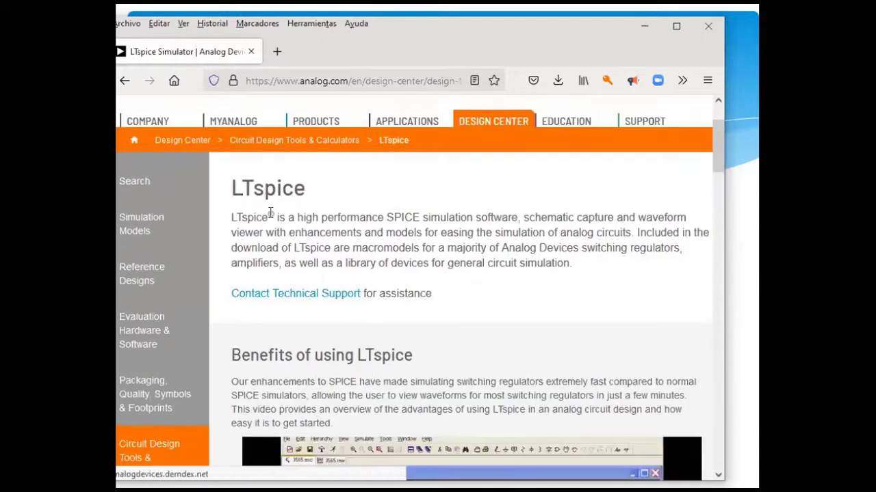
scroll(307, 289, down, 3)
scroll(310, 287, up, 3)
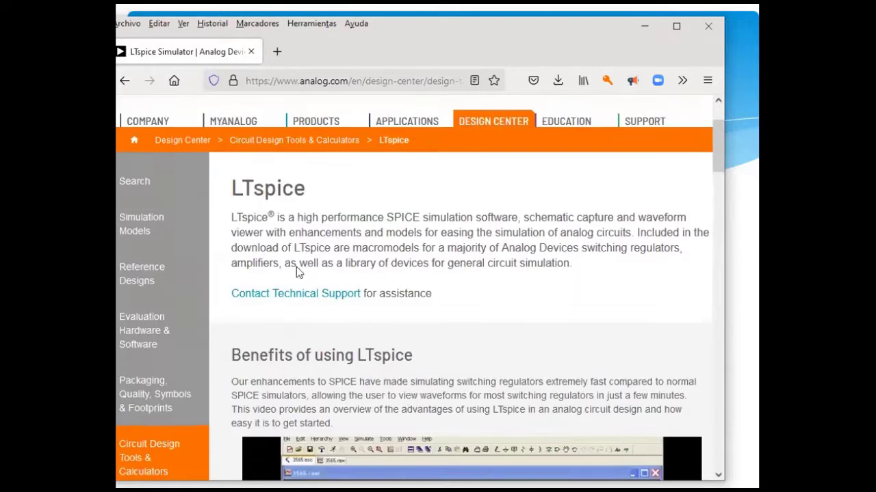
scroll(243, 195, up, 3)
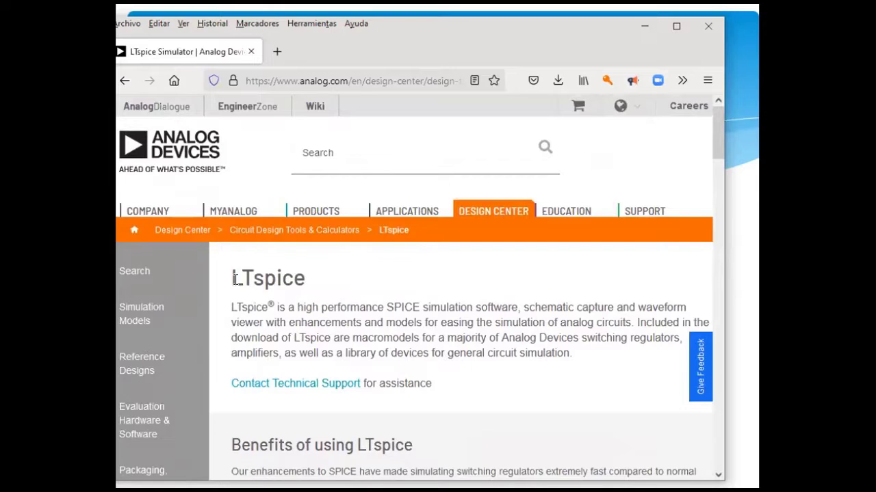
drag(234, 277, 309, 275)
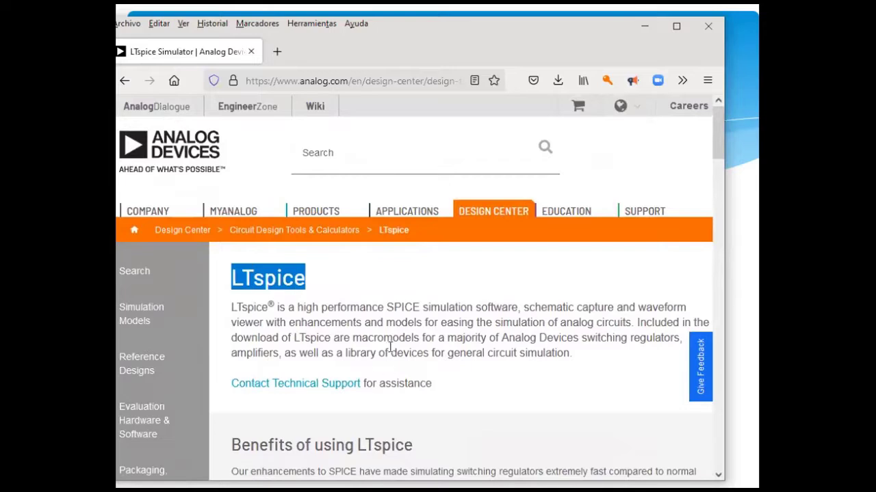
scroll(390, 349, down, 3)
scroll(390, 343, down, 10)
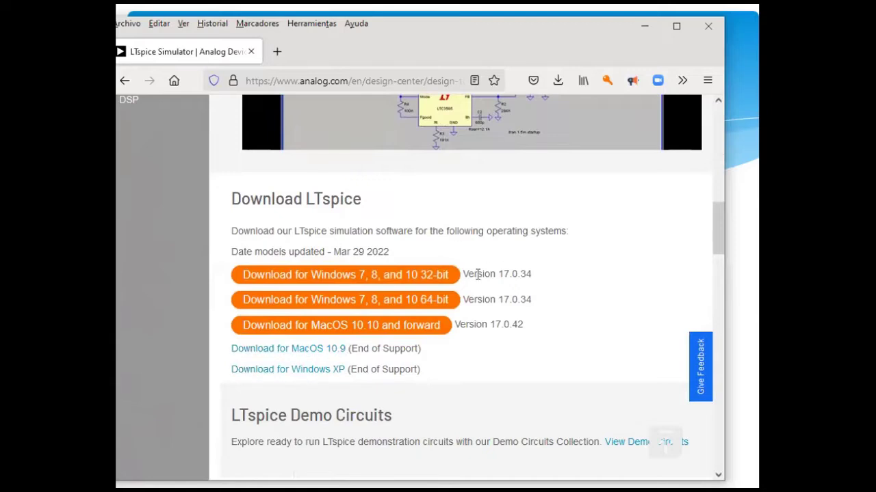
scroll(489, 361, down, 7)
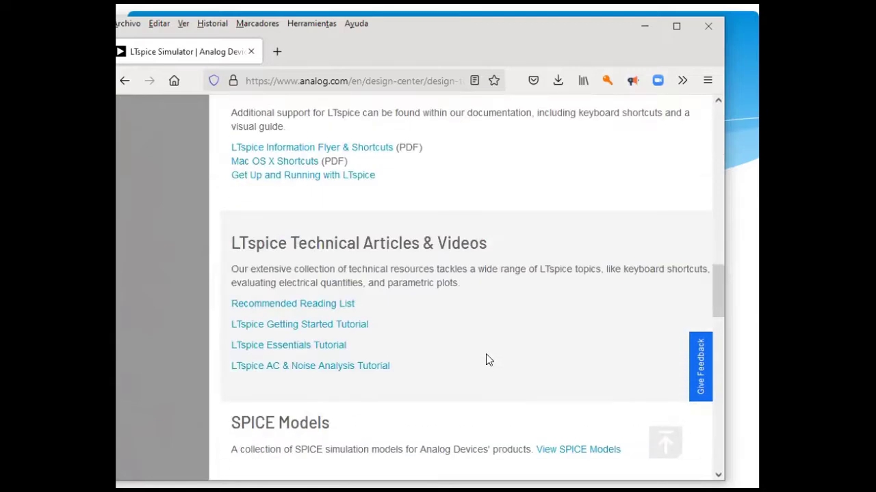
scroll(410, 369, up, 5)
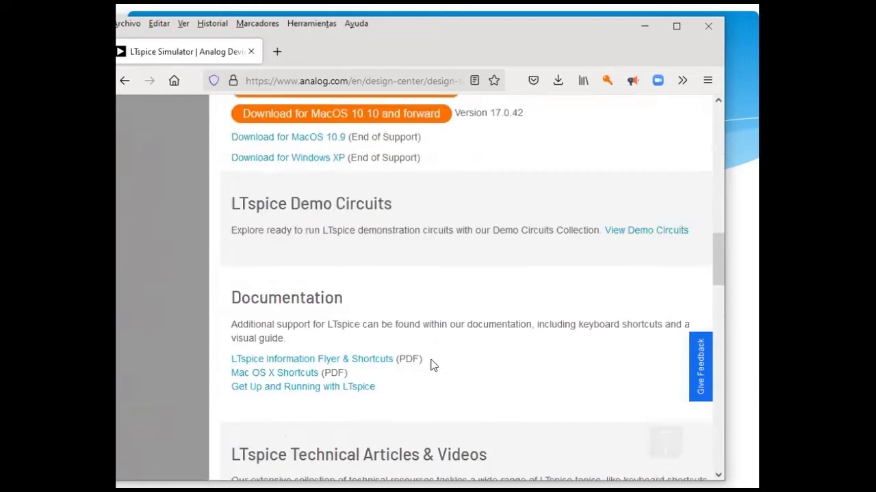
scroll(412, 277, up, 2)
scroll(520, 318, up, 3)
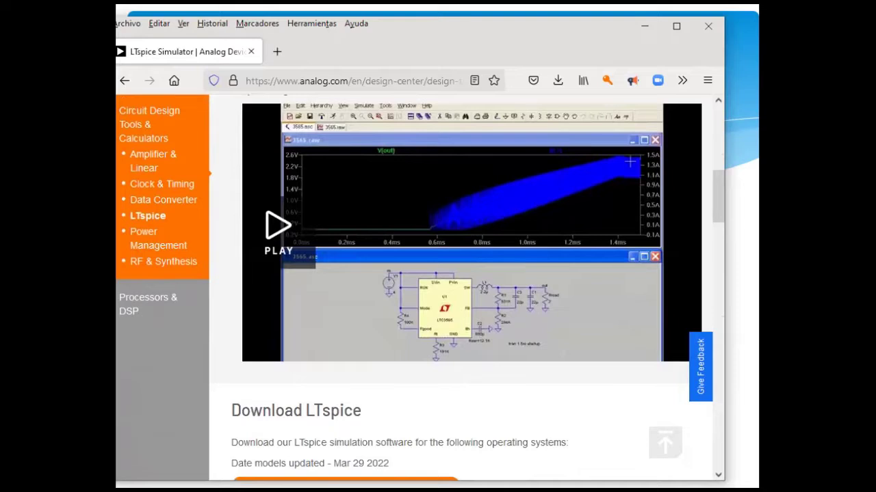
- Minimize the browser, switch to LTspice XVII, and reposition and widen its window to span the screen
click(646, 26)
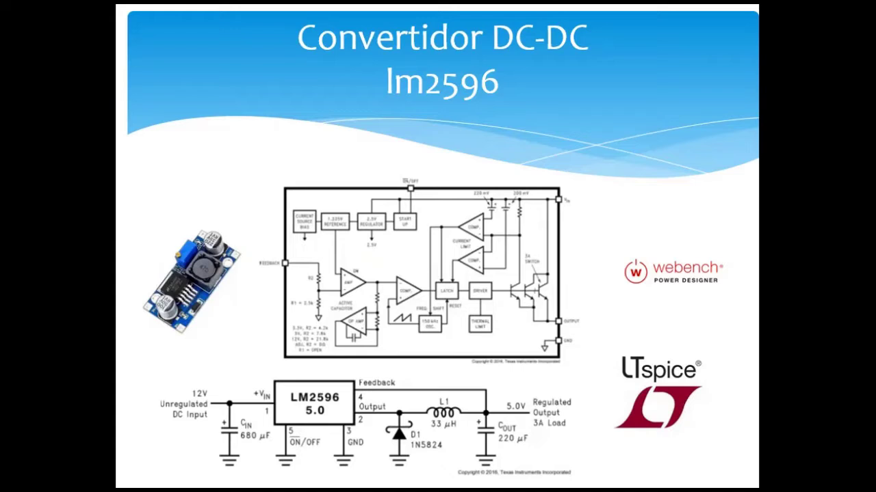
key(alt+Tab)
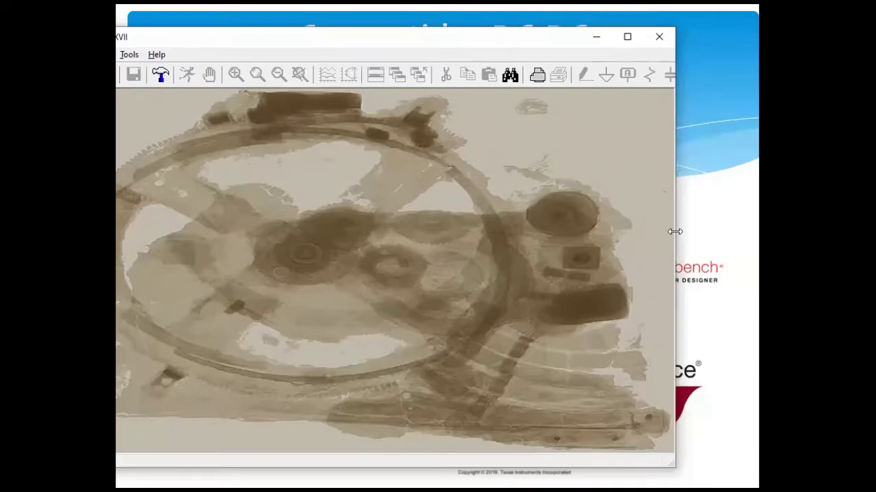
drag(675, 232, 758, 232)
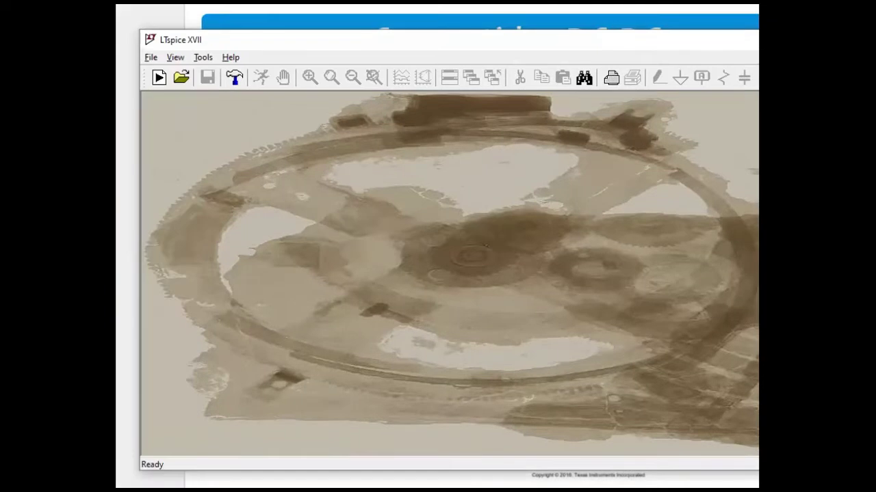
drag(690, 45, 681, 43)
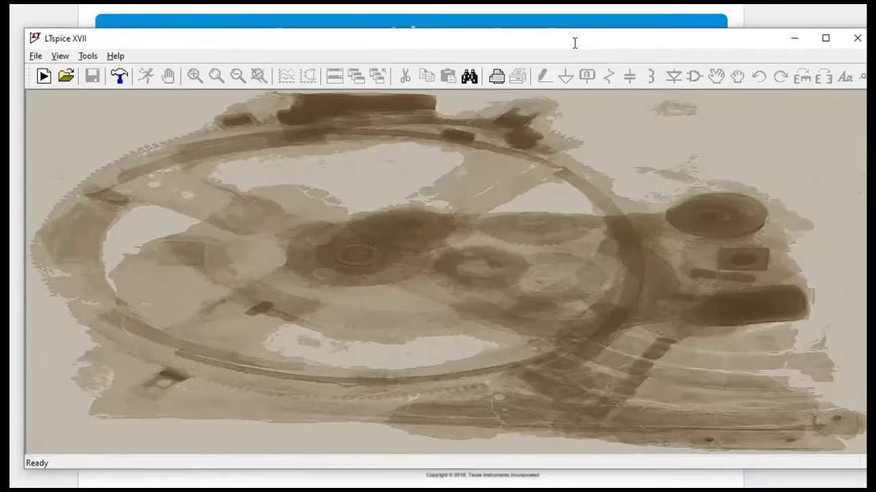
drag(574, 43, 563, 39)
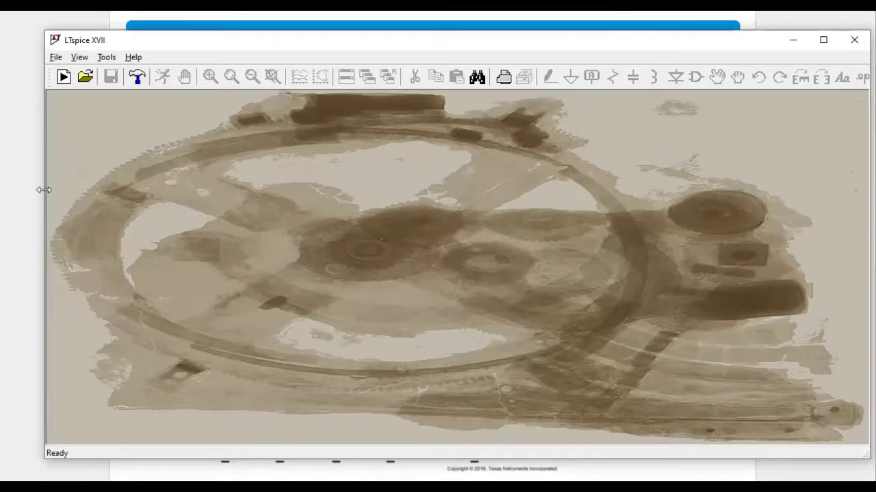
drag(43, 190, 5, 191)
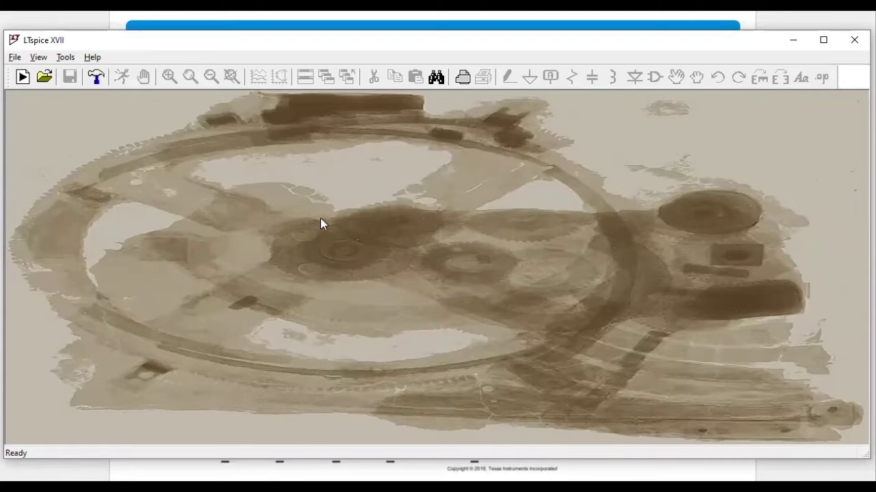
click(14, 57)
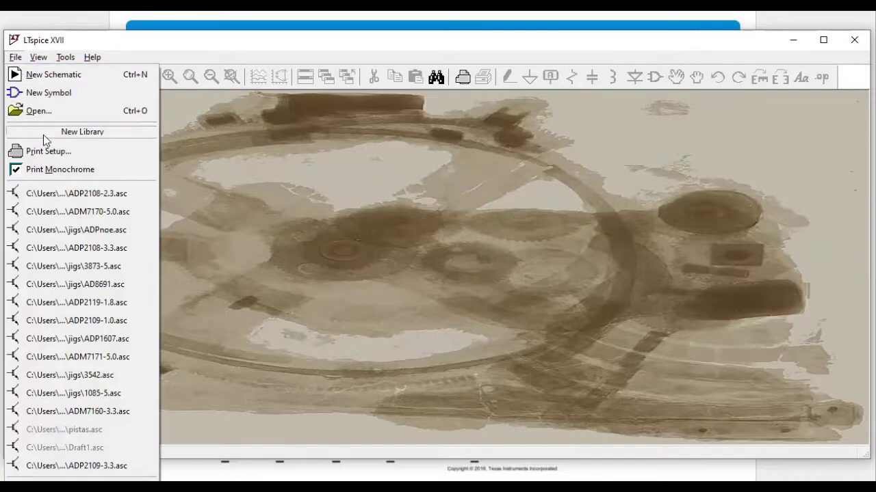
mouse_move(44, 135)
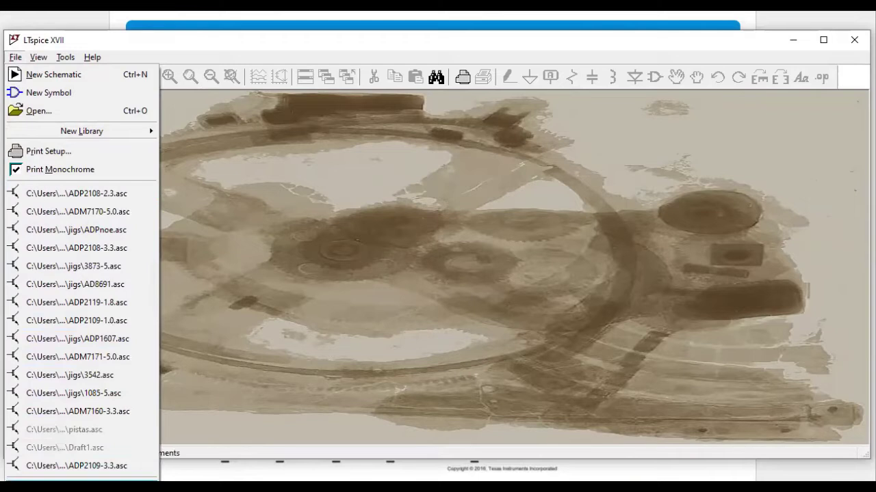
mouse_move(35, 62)
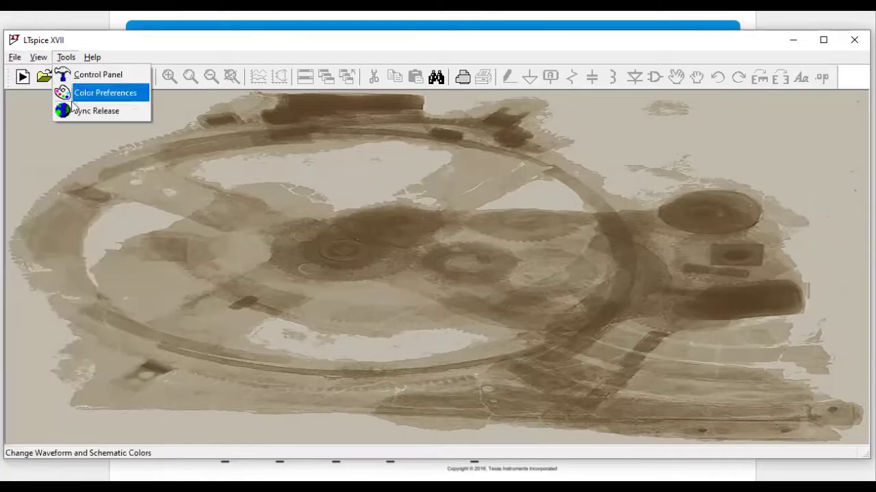
mouse_move(92, 57)
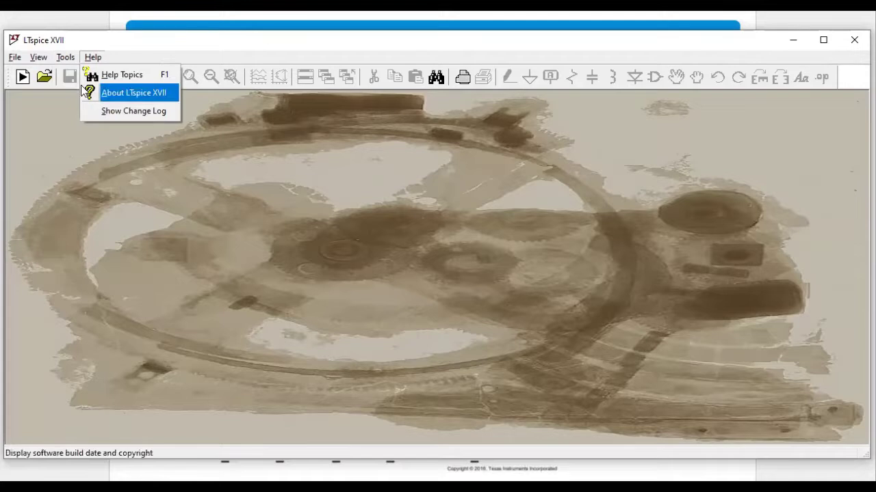
click(130, 30)
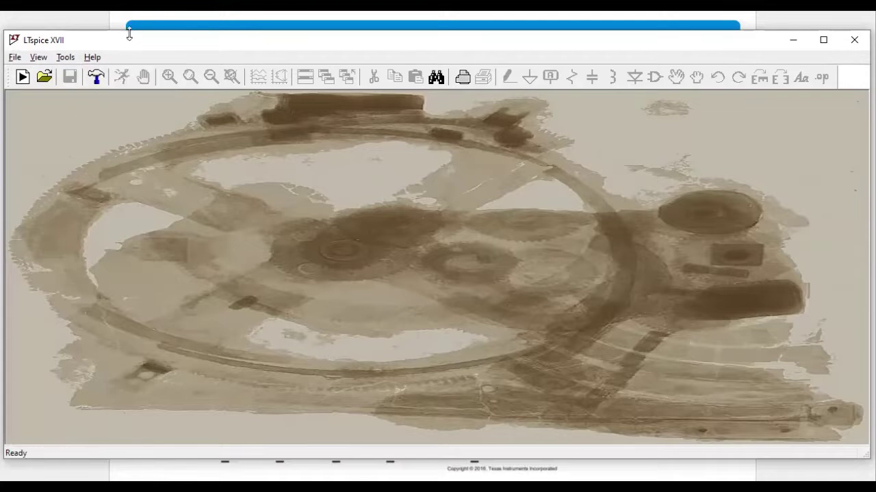
- Create a new blank schematic
click(16, 59)
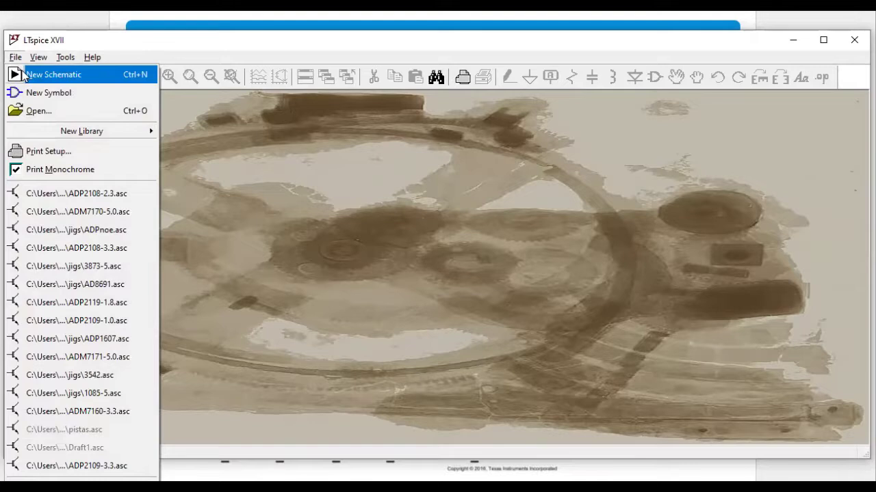
click(53, 75)
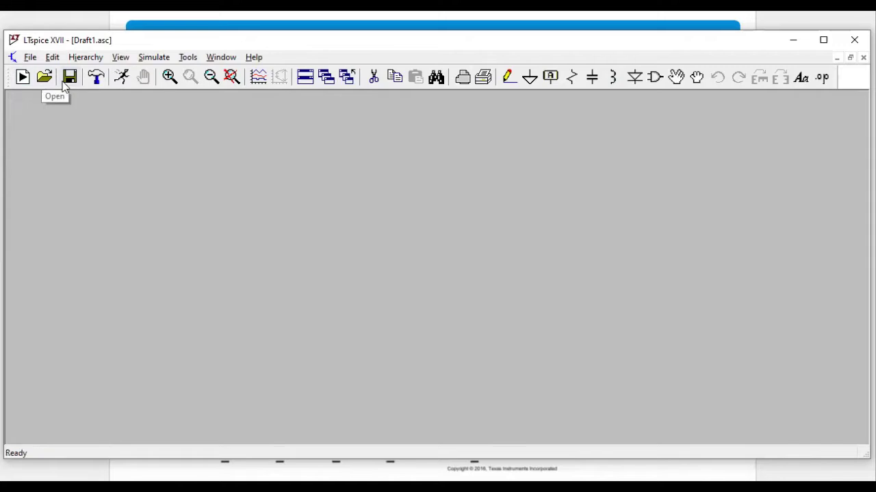
- Review the Control Panel's SPICE, drafting, search path, netlist and operation settings, and close it without changing anything
click(97, 78)
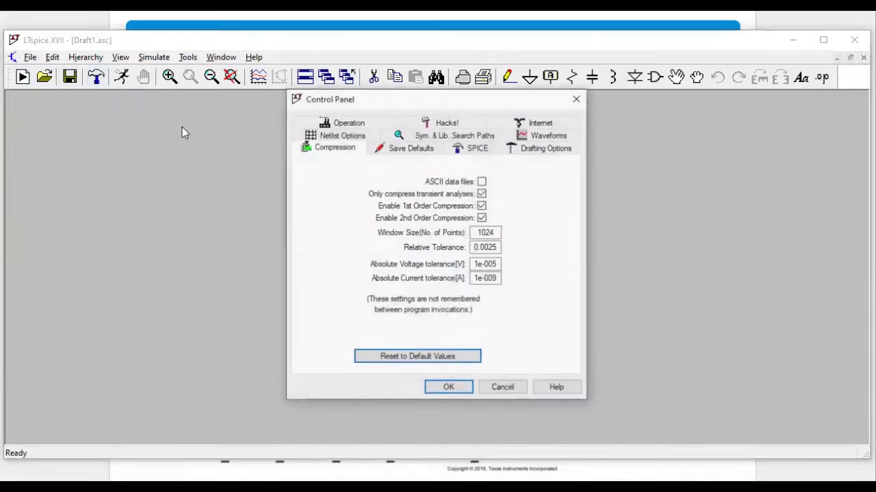
click(425, 149)
click(487, 154)
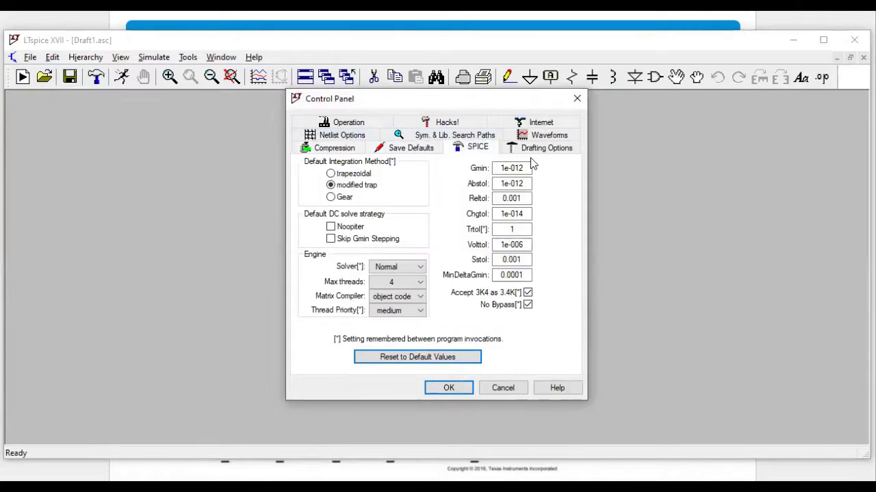
click(550, 153)
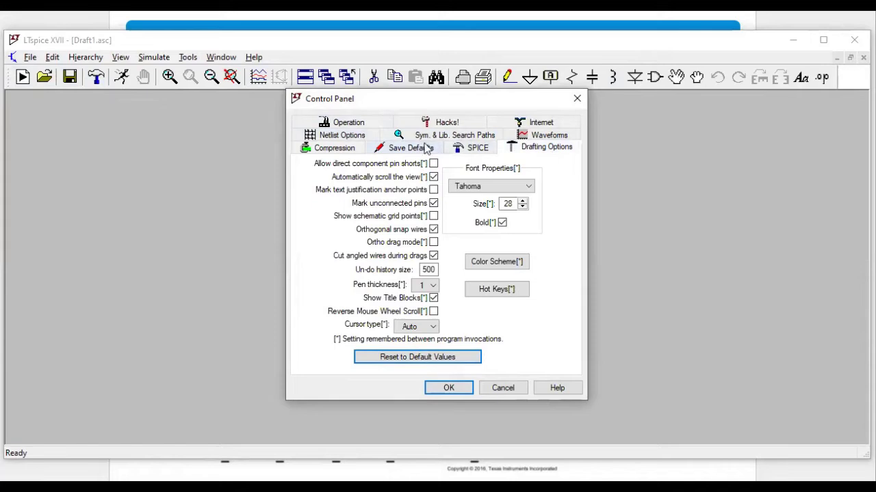
click(470, 149)
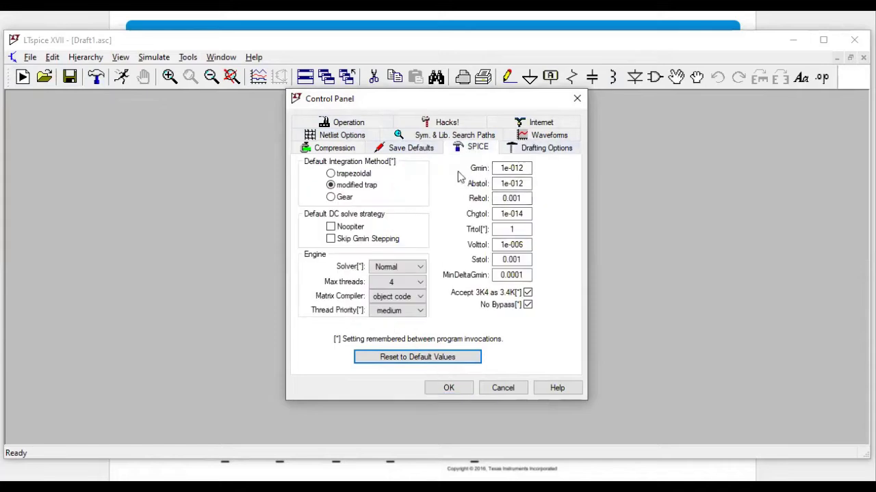
click(457, 136)
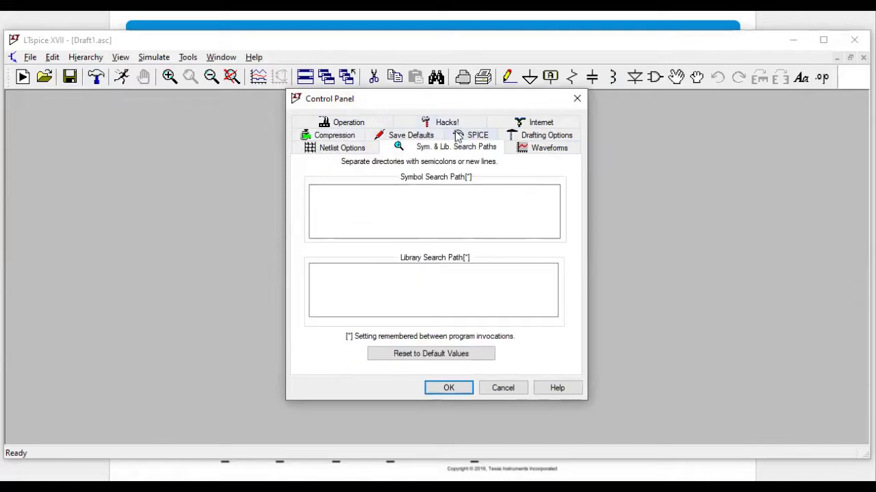
click(411, 138)
click(342, 136)
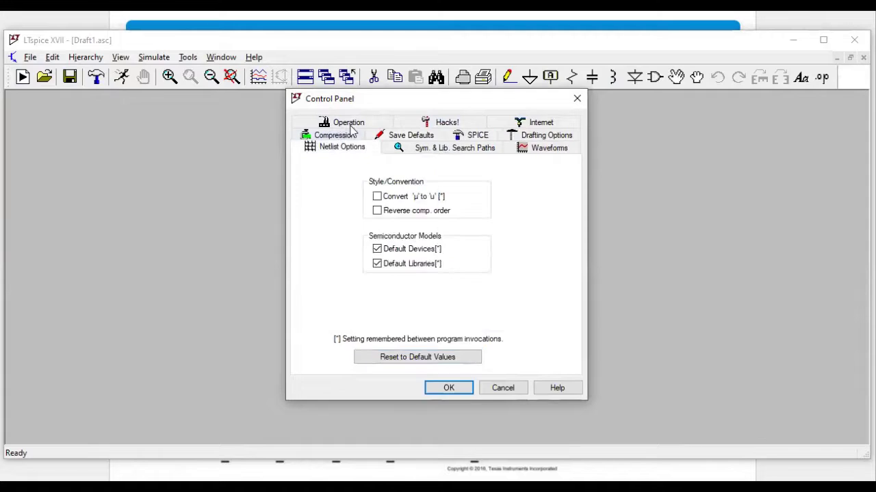
click(348, 122)
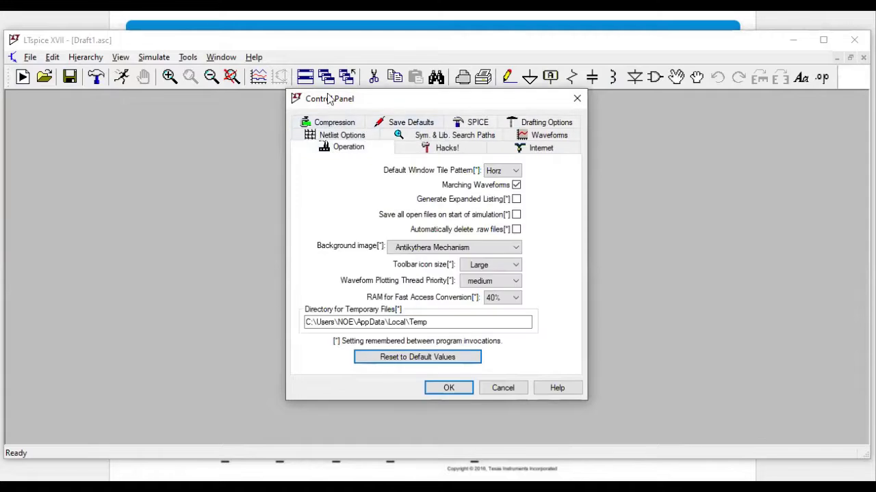
click(577, 99)
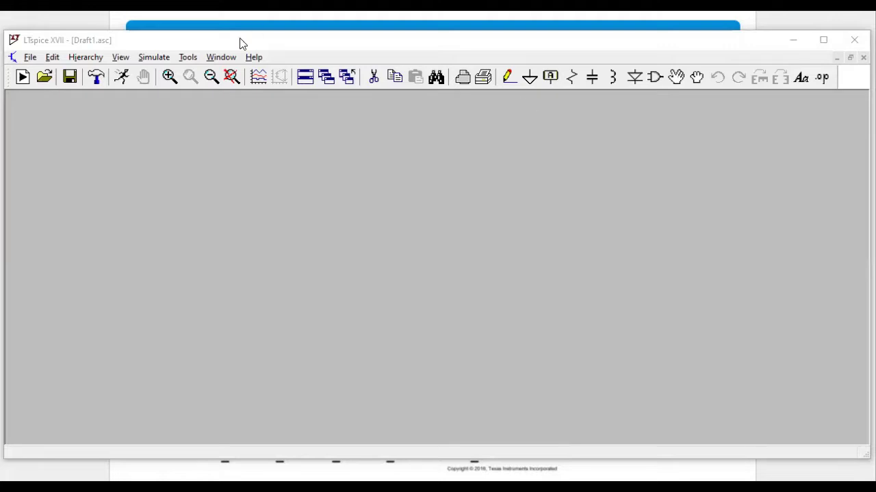
click(221, 39)
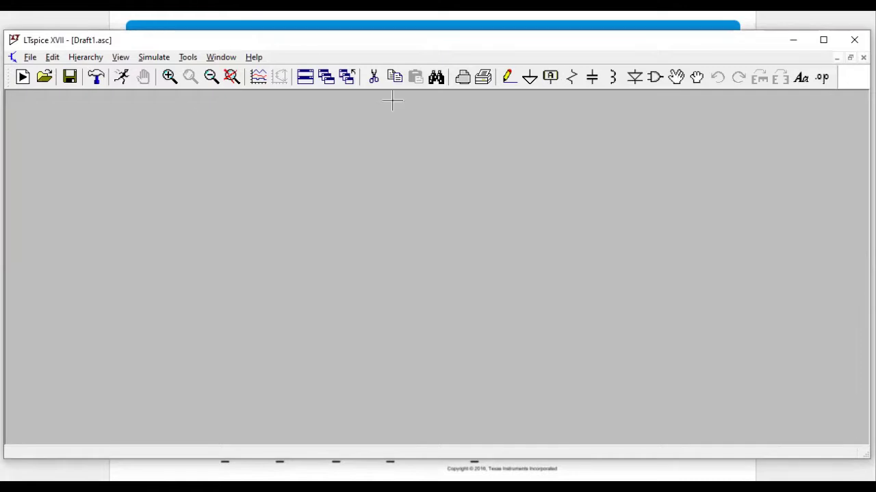
click(28, 57)
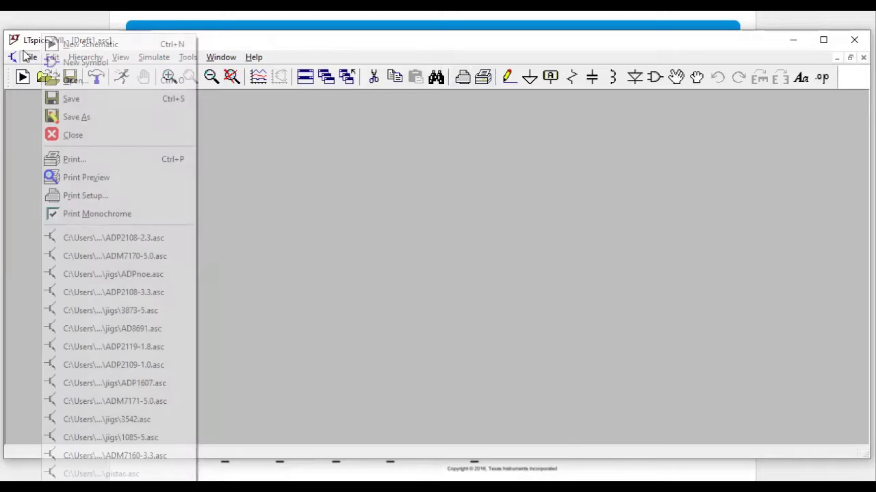
drag(246, 41, 250, 39)
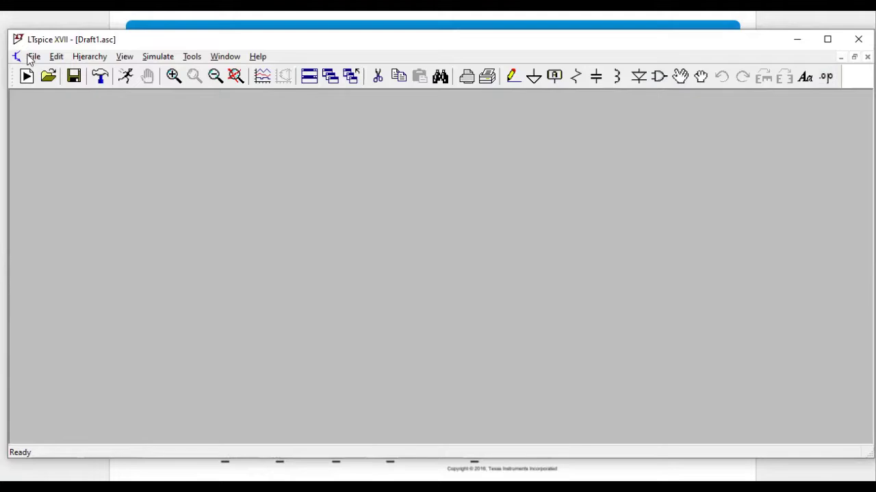
- Review the available editing, hierarchy, view, simulation, window arrangement and help commands without running any of them
click(29, 57)
click(358, 158)
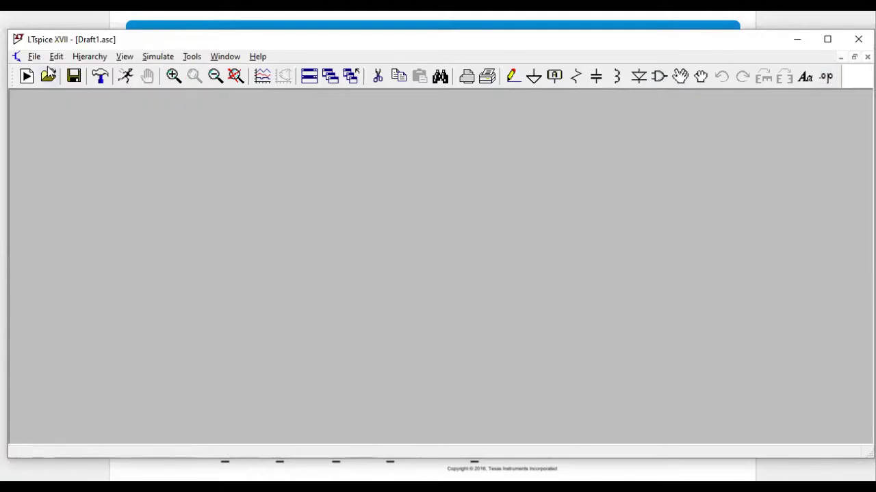
click(52, 59)
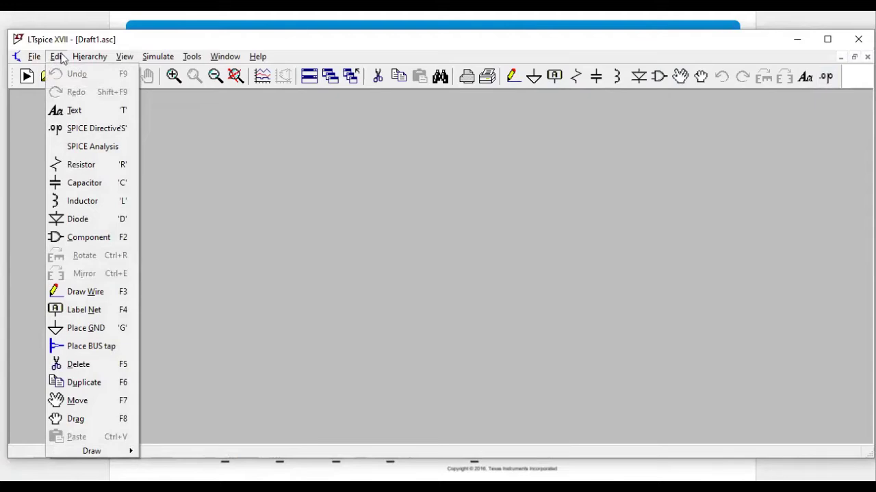
mouse_move(71, 56)
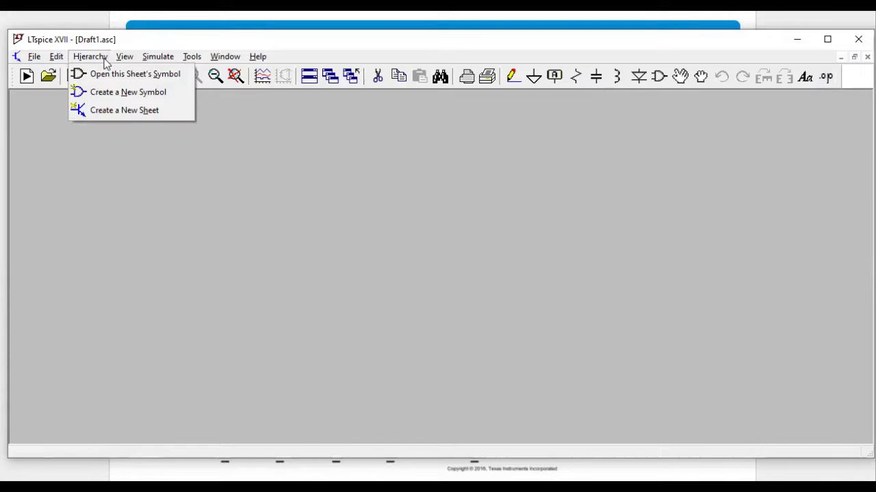
mouse_move(127, 61)
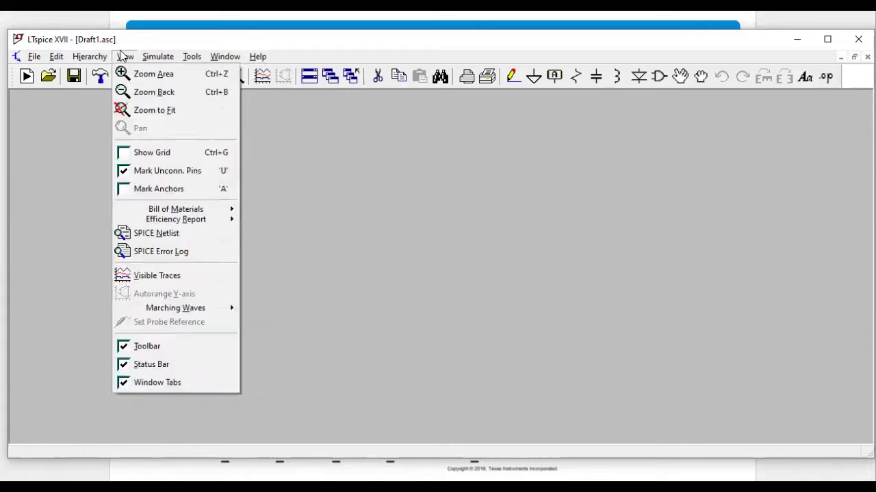
mouse_move(155, 59)
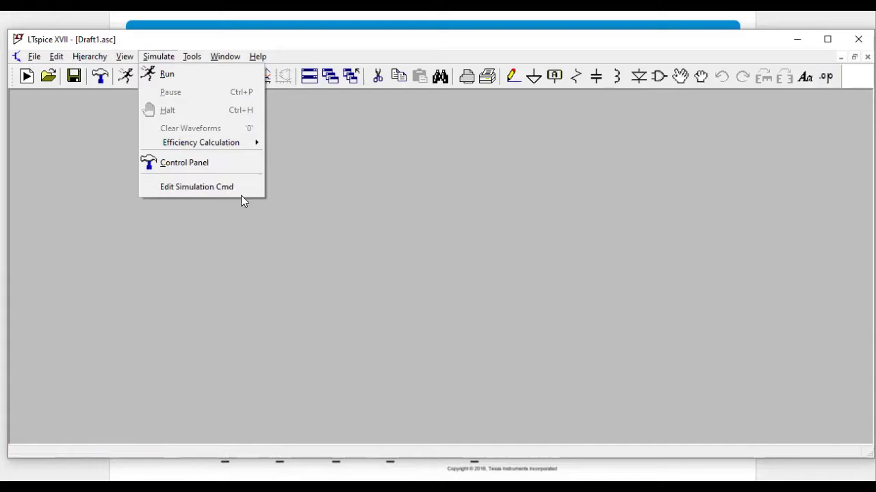
mouse_move(193, 55)
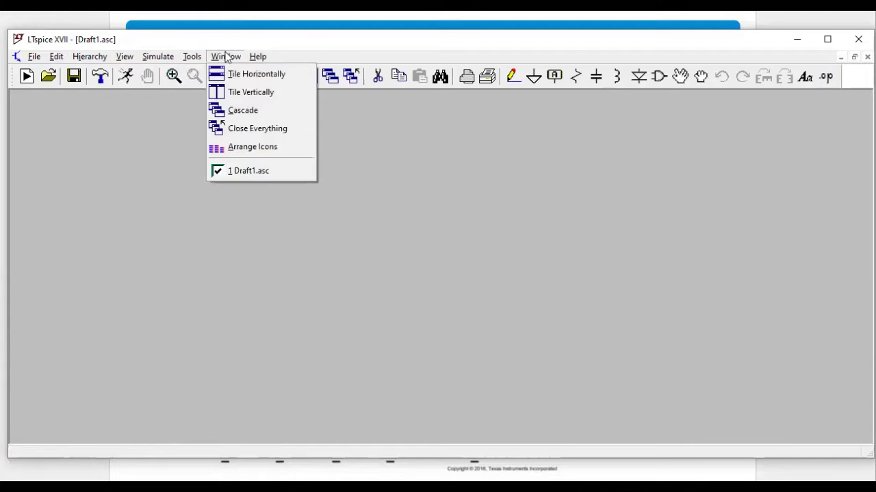
mouse_move(273, 60)
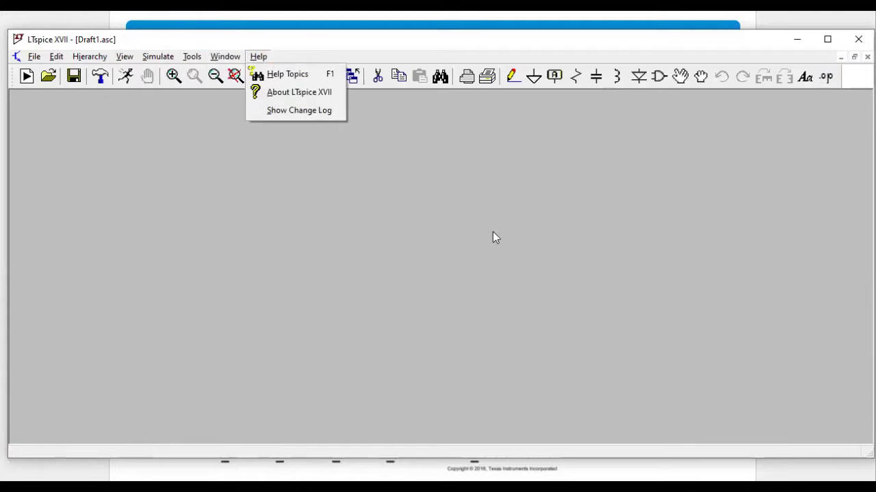
click(546, 228)
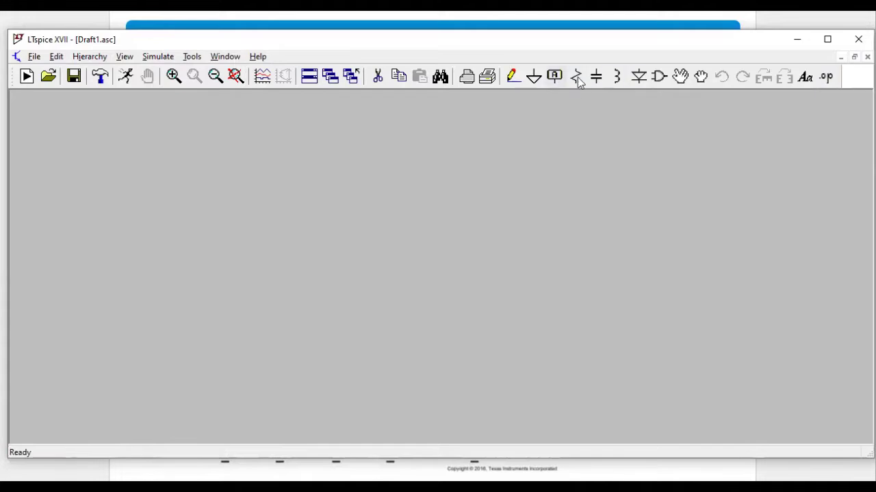
- Browse the component symbol library from the behavioral current source bi through to the zener diode, previewing the symbols and their descriptions
click(661, 79)
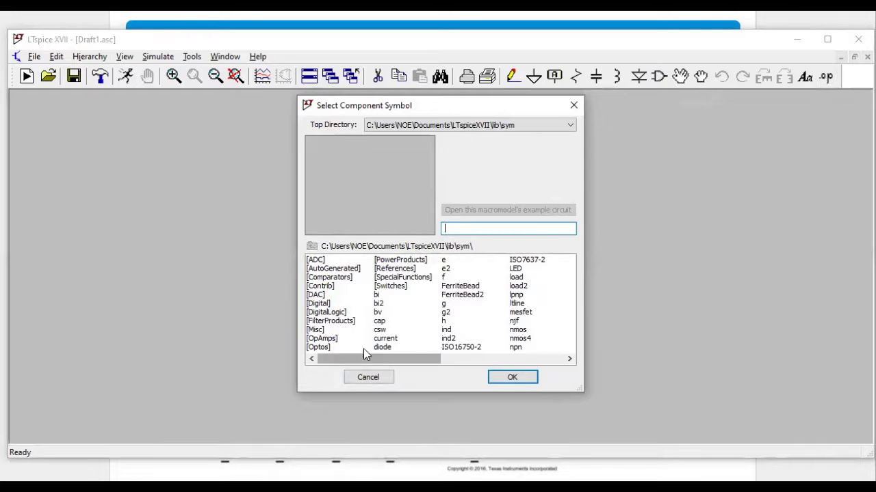
mouse_move(360, 356)
mouse_down()
mouse_move(497, 358)
mouse_move(338, 361)
mouse_move(335, 262)
mouse_up()
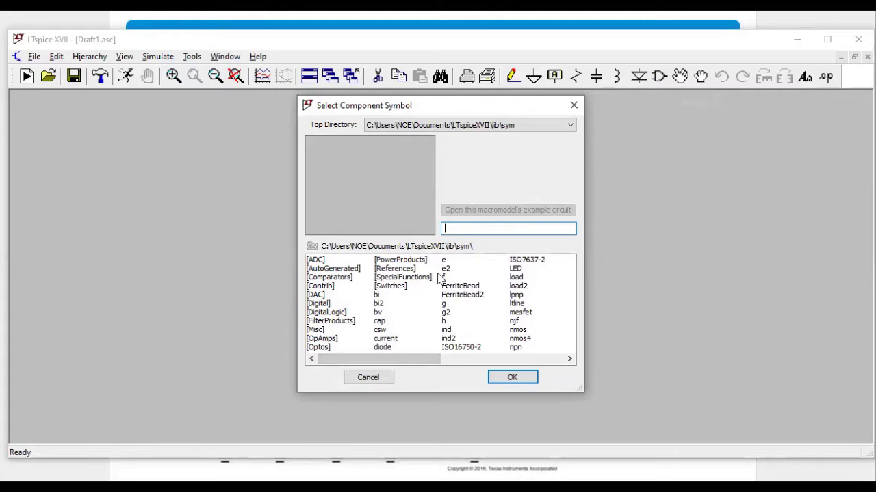
click(378, 295)
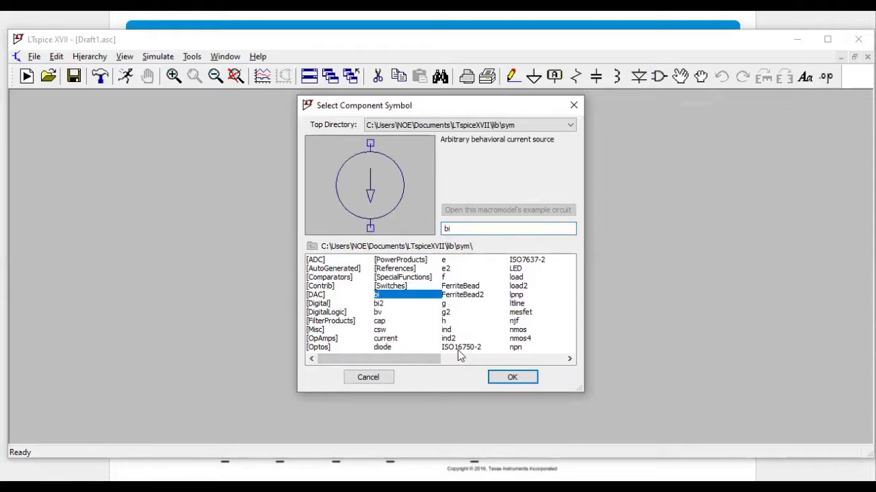
key(Down)
key(Down)
key(Down)
key(Up)
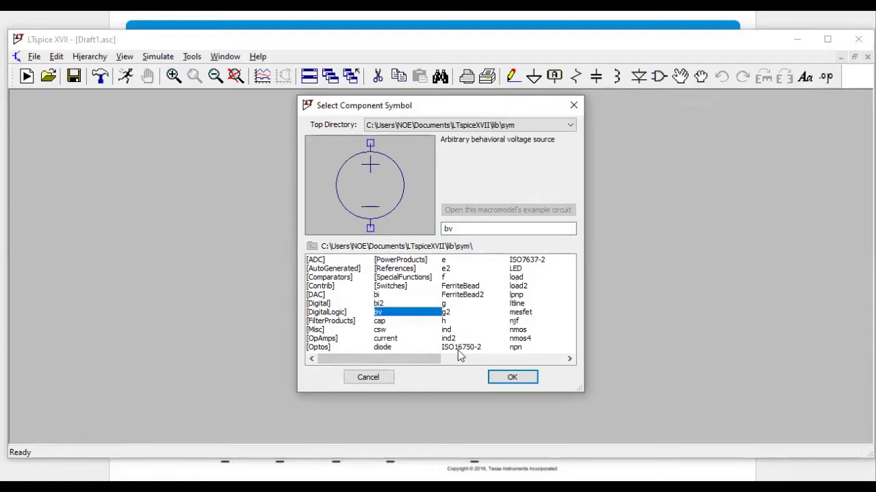
key(Down)
key(Down)
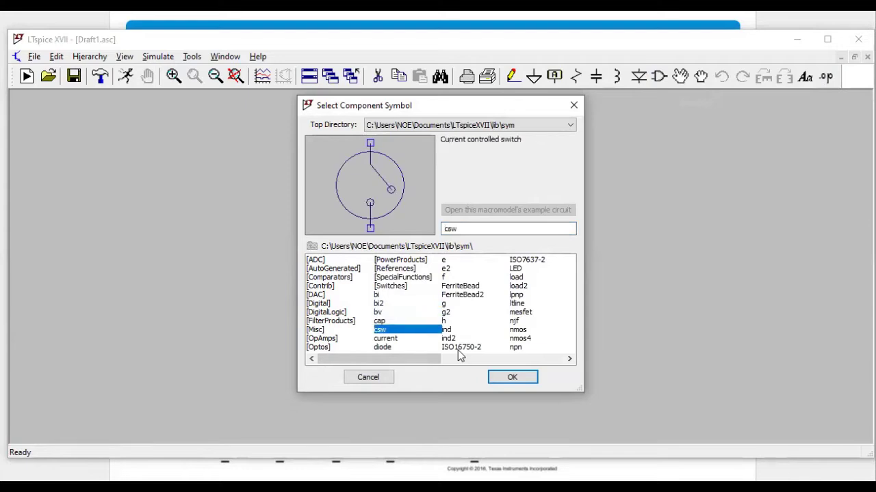
key(Down)
key(Down)
key(Down)
key(Down)
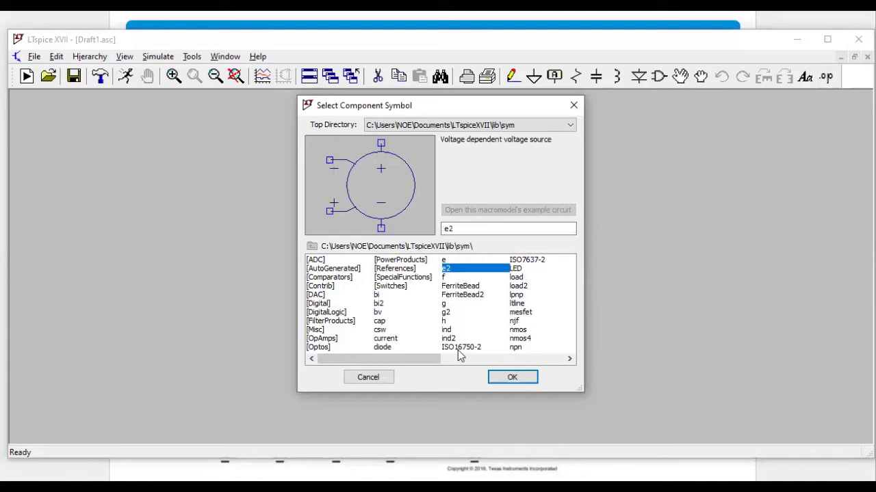
key(Down)
key(Down)
key(Down)
key(Down)
key(Up)
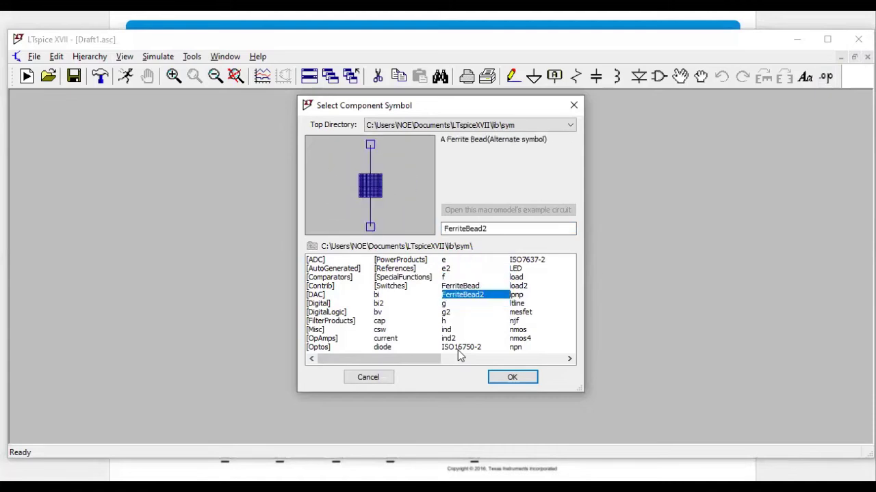
key(Up)
key(Down)
key(Down)
key(Down)
key(Down)
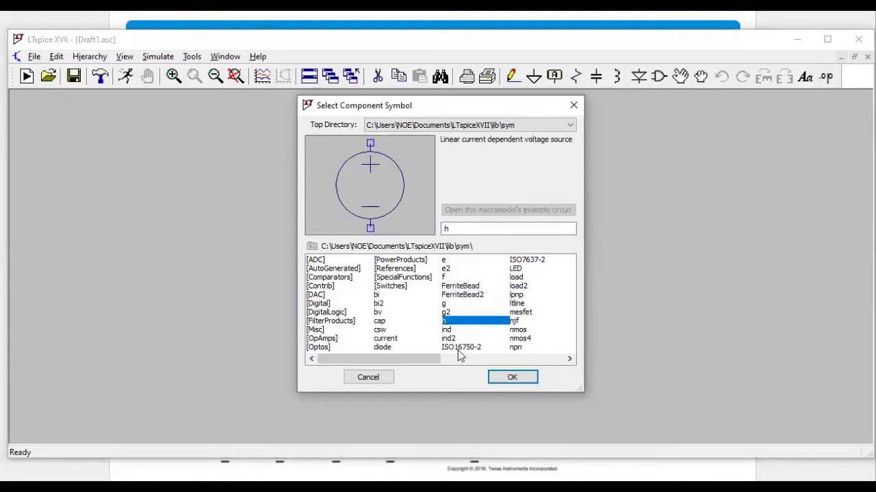
key(Up)
key(Up)
key(Down)
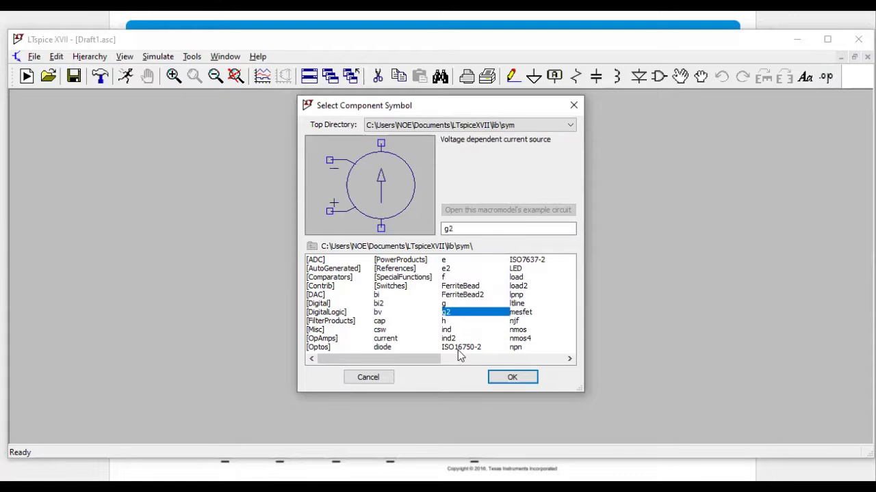
key(Down)
key(Down)
key(Up)
key(Up)
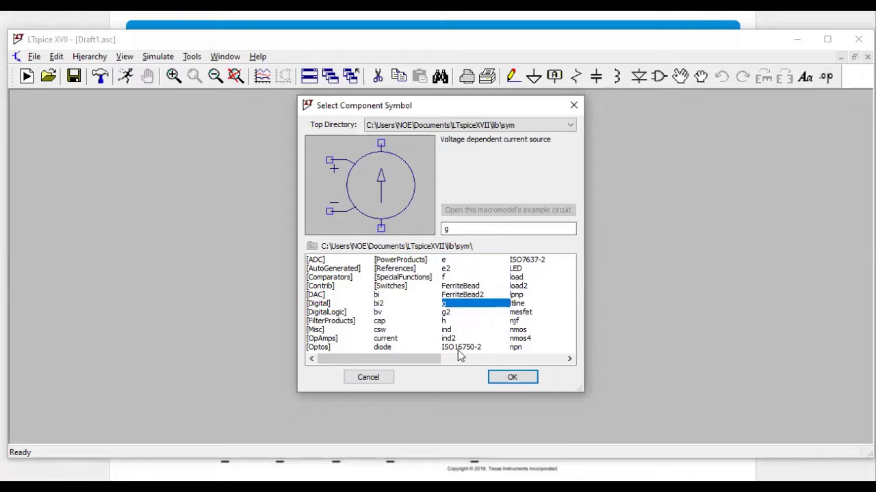
key(Up)
key(Up)
key(Up)
key(Up)
key(Up)
key(Down)
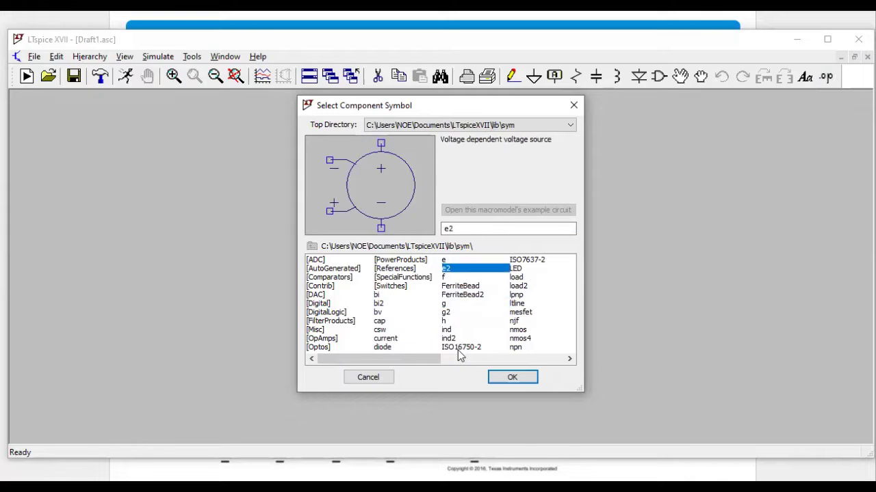
key(Down)
key(Down)
key(Down)
key(Down)
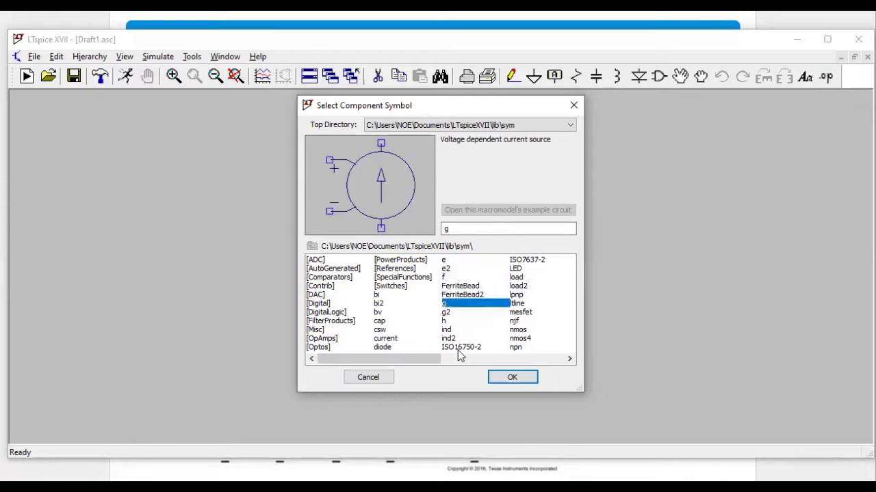
key(Down)
key(Down)
key(Down)
key(Down)
key(Down)
key(Down)
key(Down)
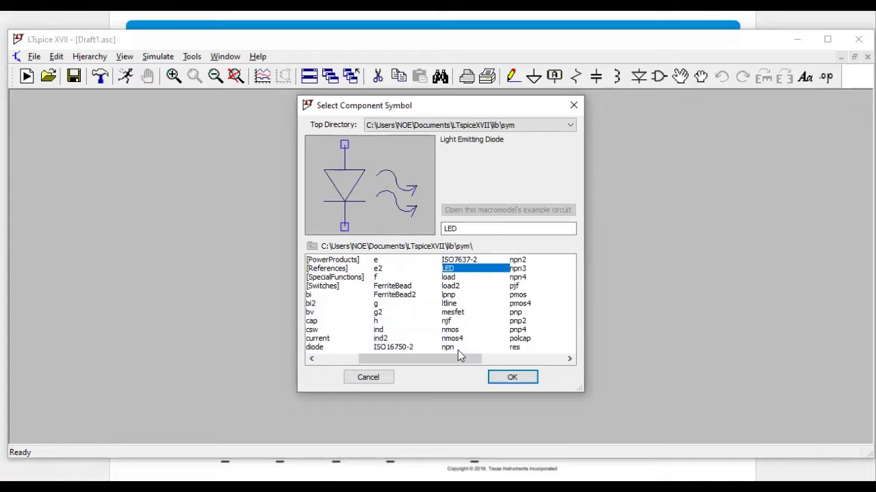
key(Down)
key(Down)
key(Down)
key(Down)
key(Down)
key(Down)
key(Down)
key(Down)
key(Down)
key(Down)
key(Down)
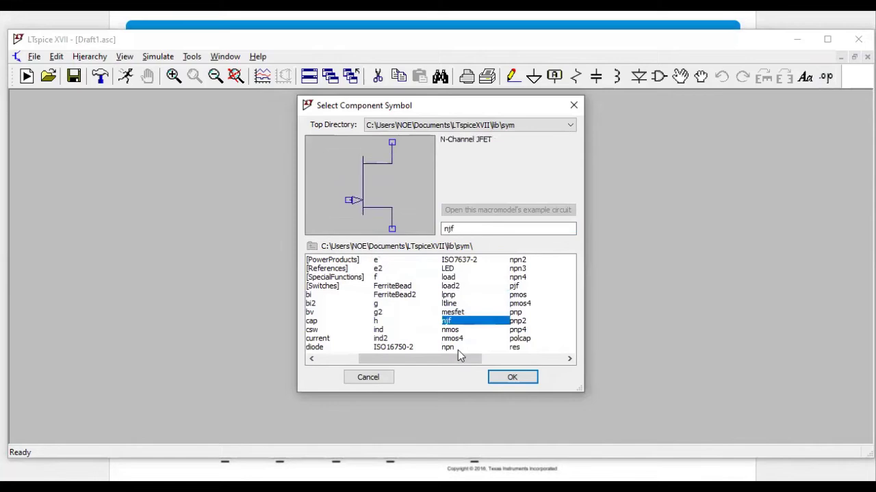
key(Down)
key(Down)
key(Down)
key(Down)
key(Down)
key(Down)
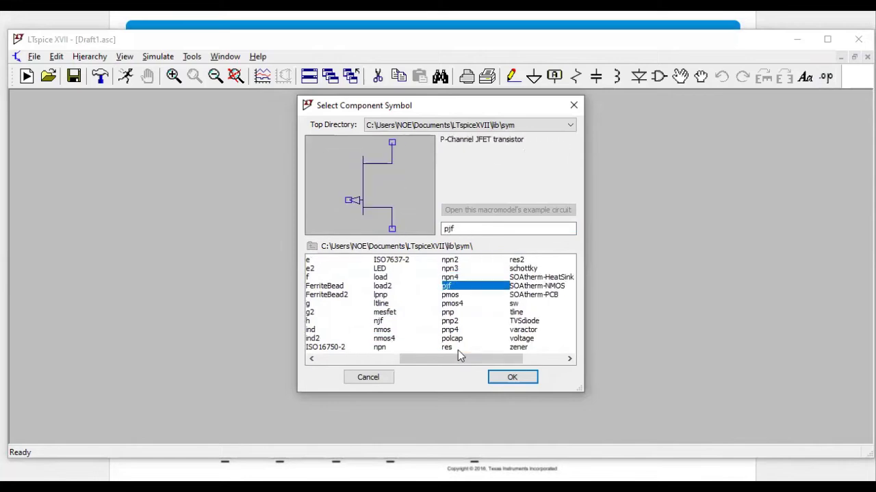
key(Down)
key(Down)
key(Down)
key(Down)
key(Down)
key(Down)
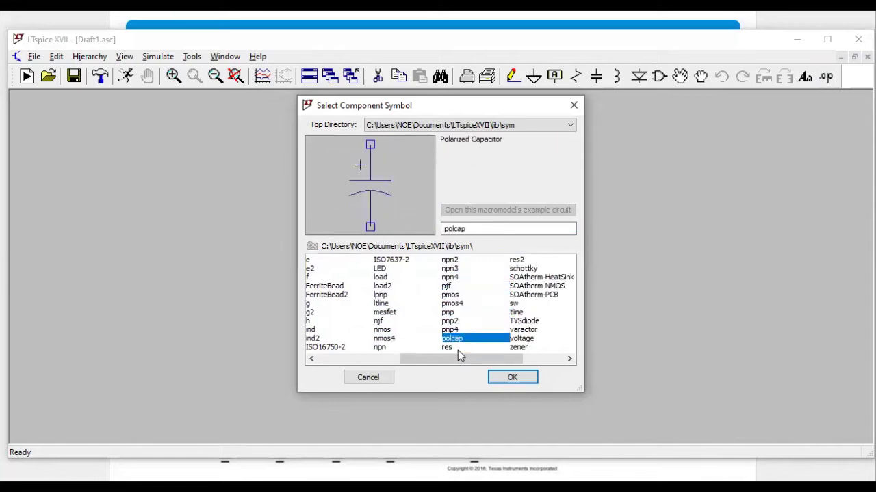
key(Down)
key(Down)
key(Down)
key(Down)
key(Down)
key(Down)
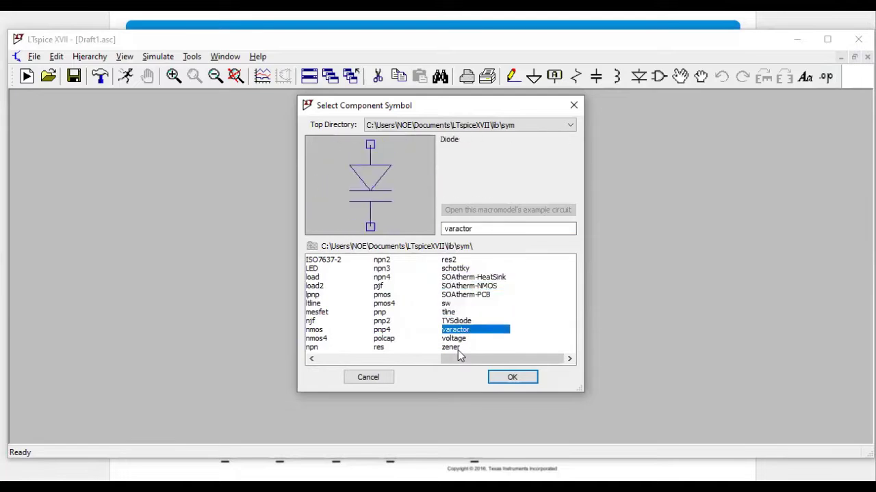
key(Down)
key(Down)
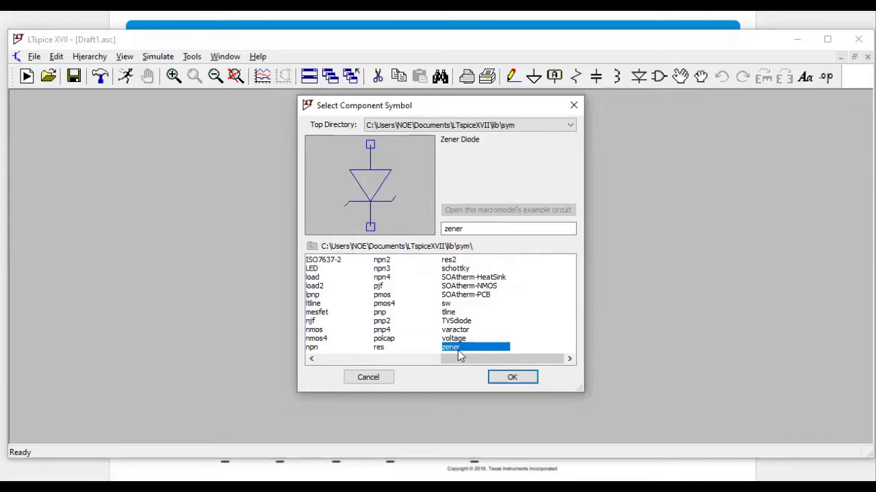
- Choose the voltage component and place a single voltage source left of the schematic's center
key(Up)
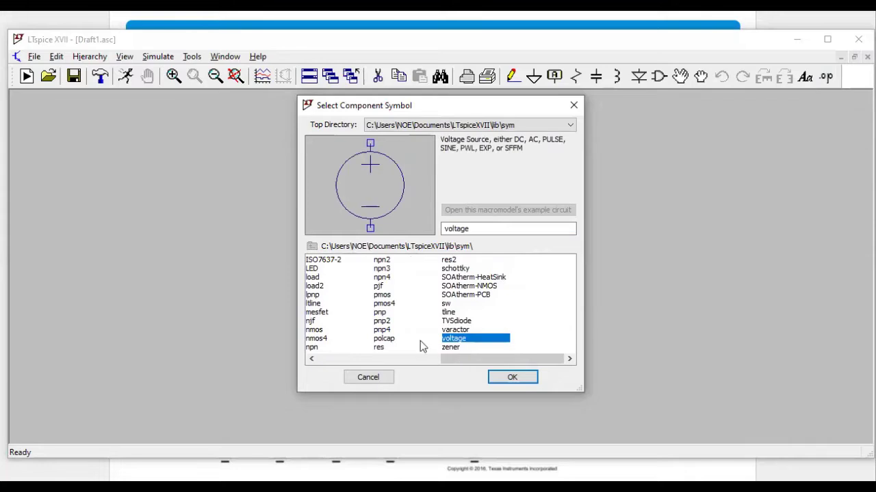
click(512, 378)
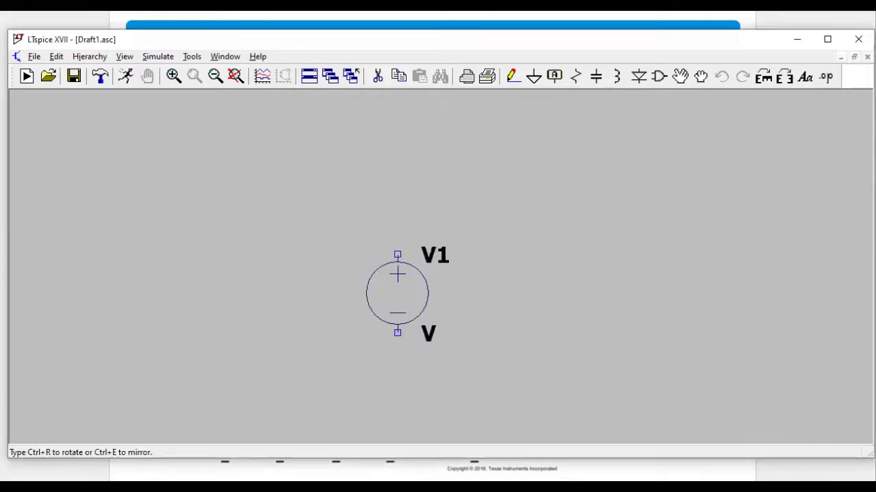
click(303, 277)
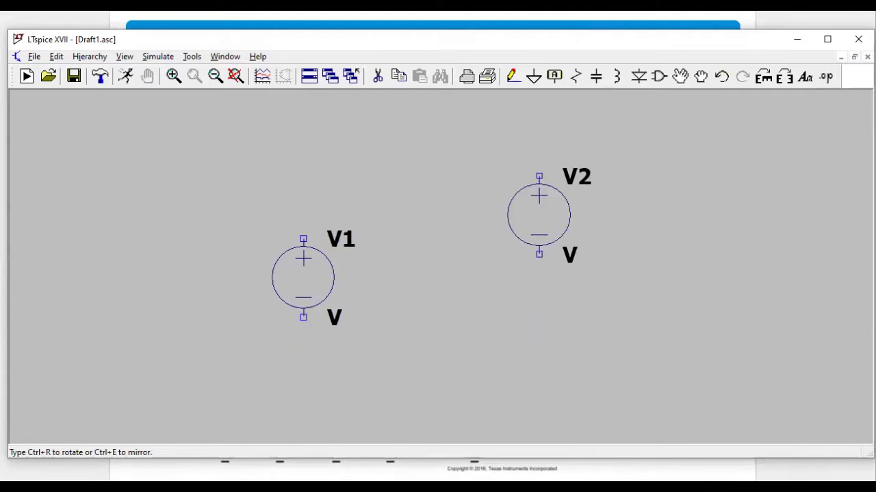
key(Escape)
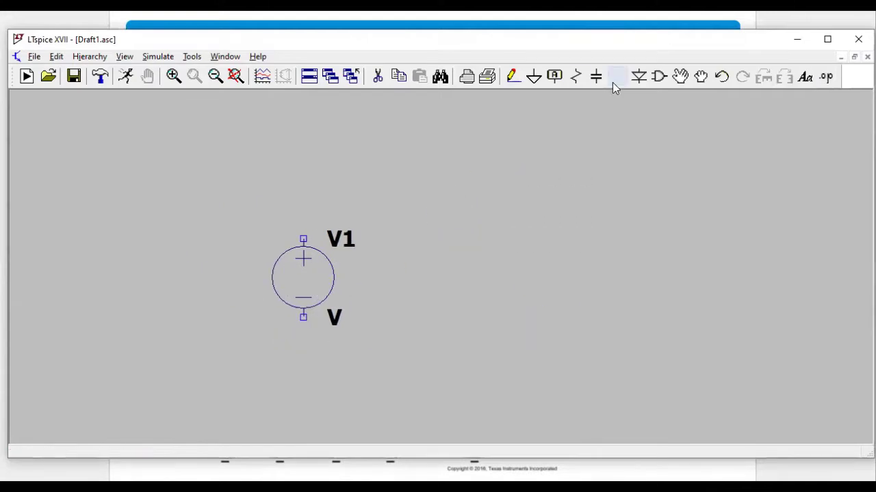
- Add one resistor above and to the right of the voltage source, rotated to lie horizontally
click(576, 76)
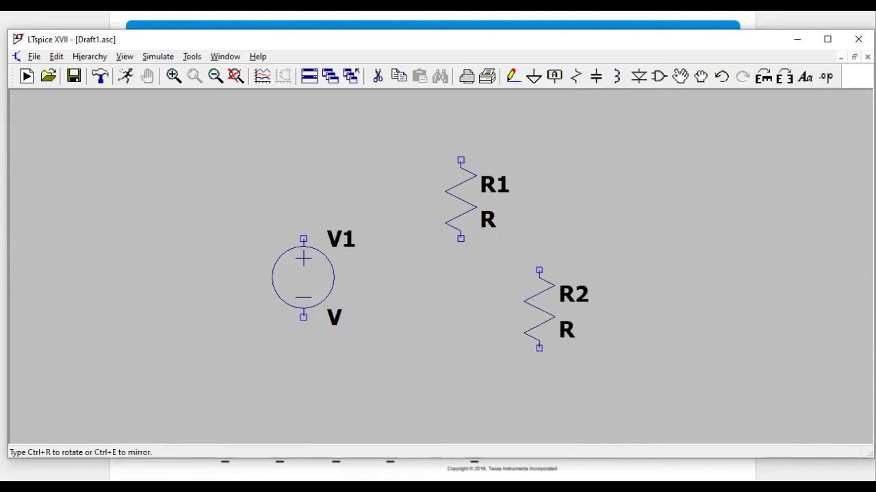
key(Escape)
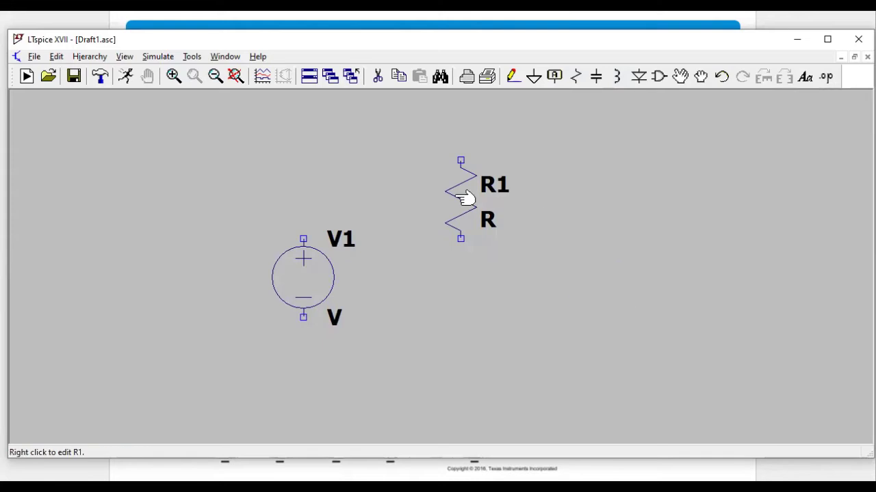
click(700, 76)
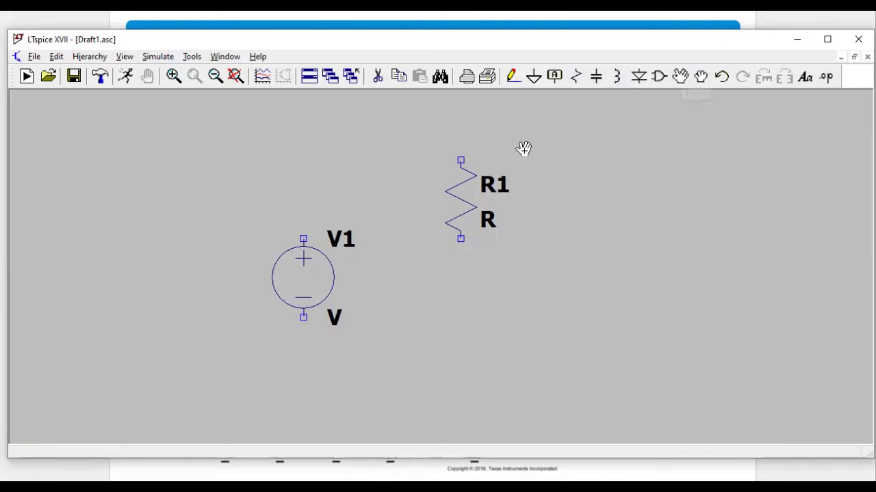
click(465, 191)
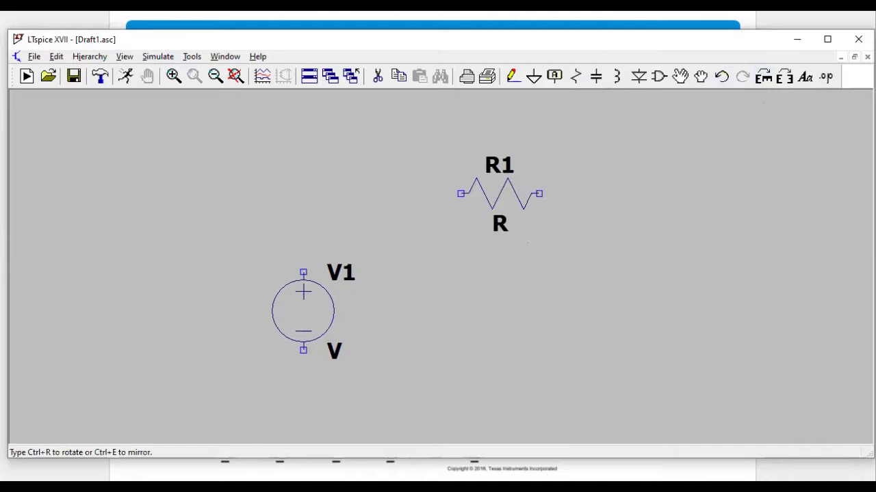
click(445, 217)
key(Escape)
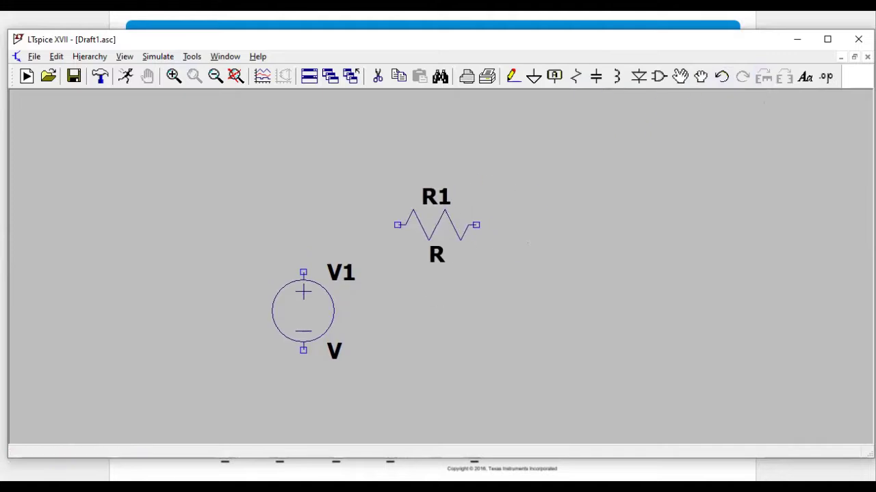
- Move resistor R1 slightly left so it sits closer to the voltage source
key(F7)
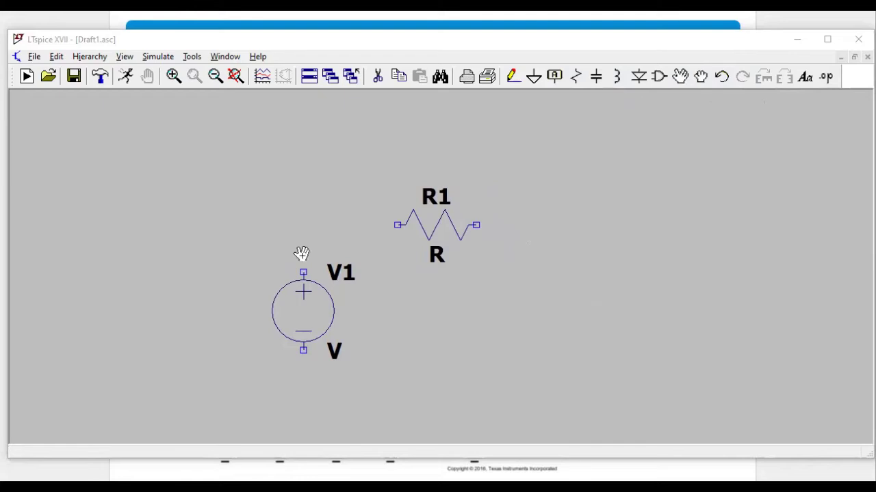
click(435, 229)
key(Escape)
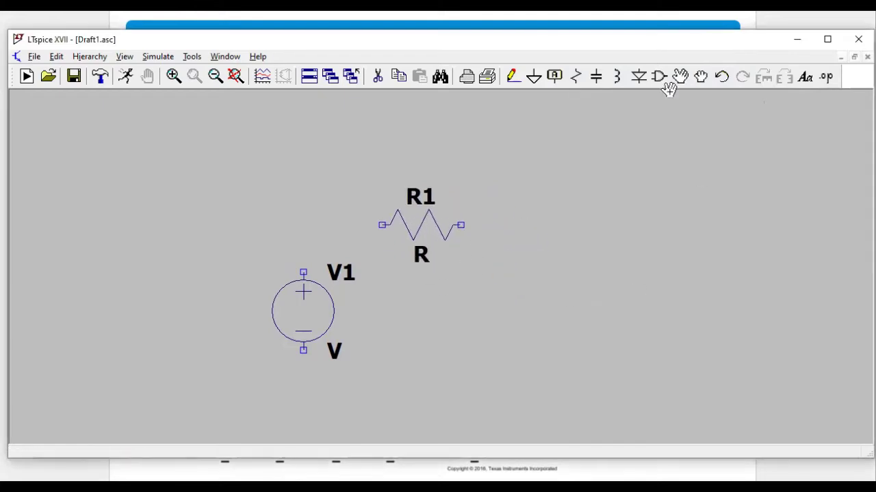
- Add a vertical resistor below and to the right of R1, and place a ground symbol below and between the source and that resistor
click(595, 76)
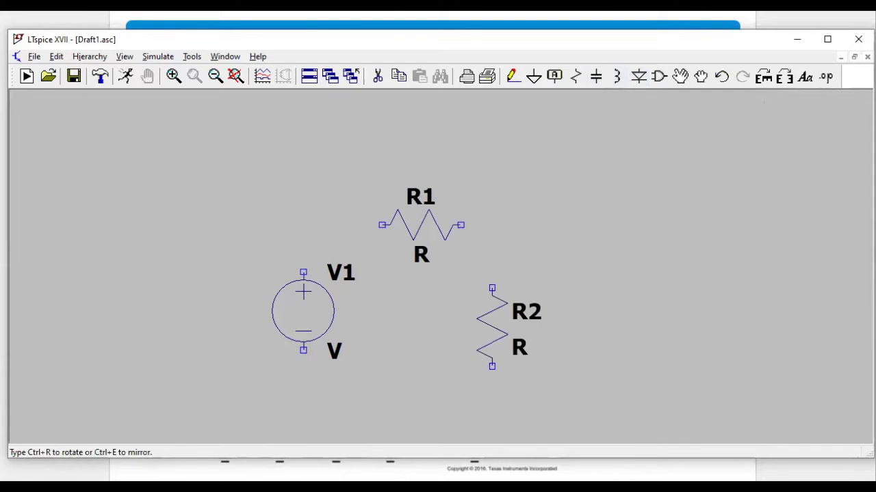
click(523, 311)
key(Escape)
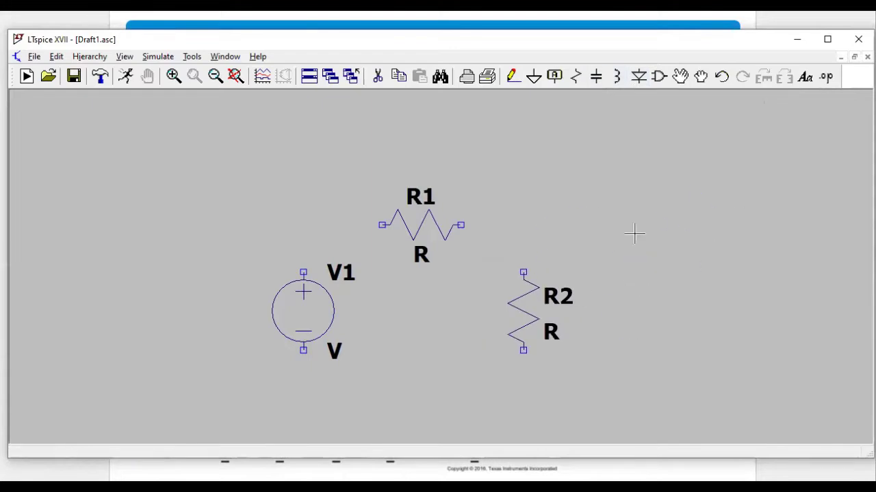
click(534, 76)
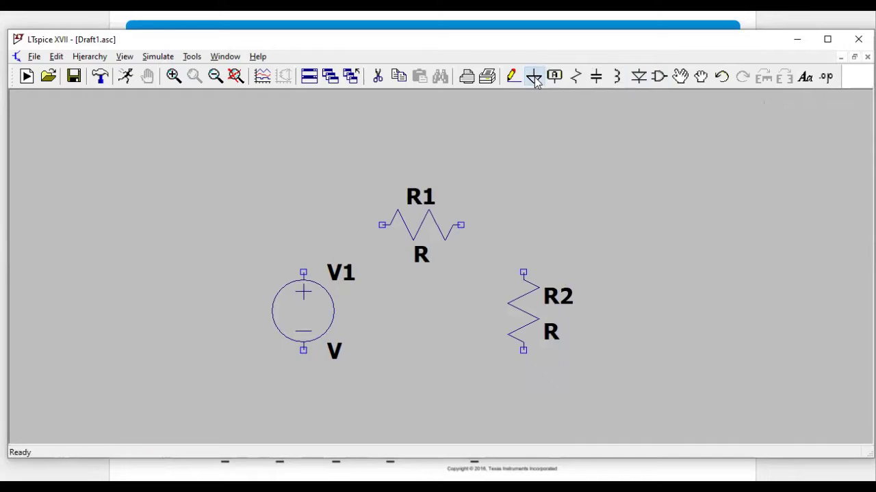
click(429, 382)
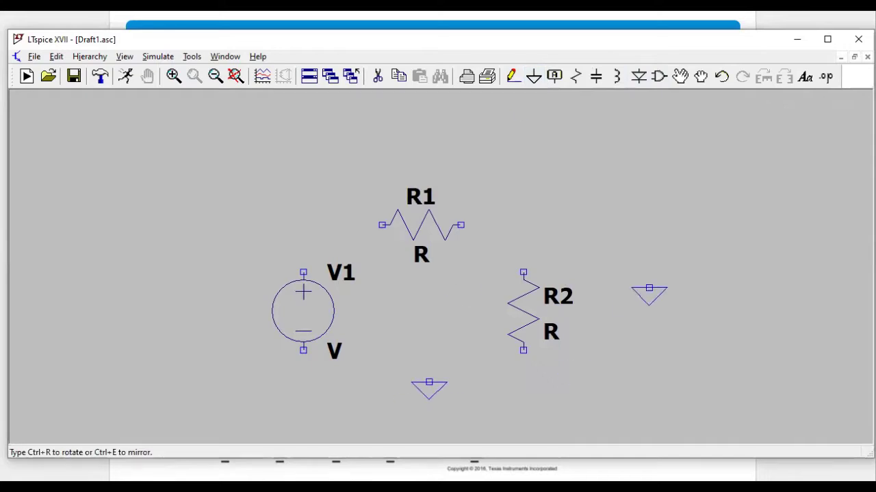
key(Escape)
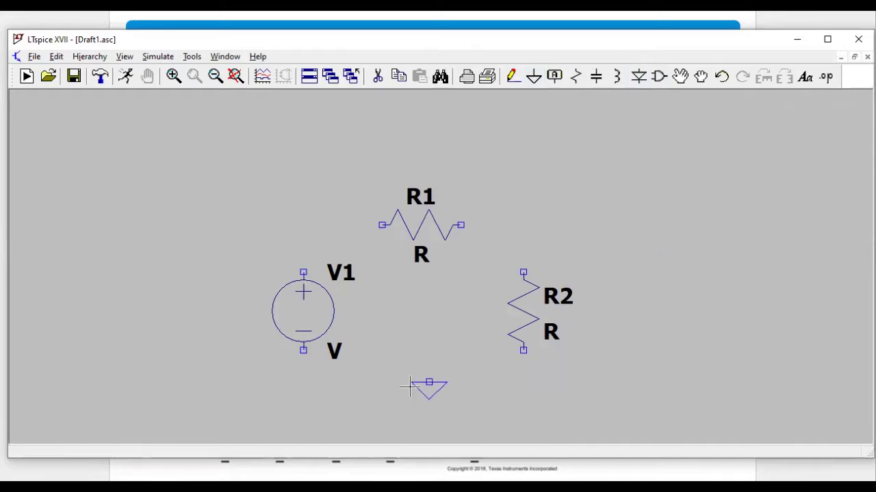
- Wire V1, R1 and R2 into a closed series loop and connect the ground symbol to the loop's bottom wire
click(513, 76)
click(303, 273)
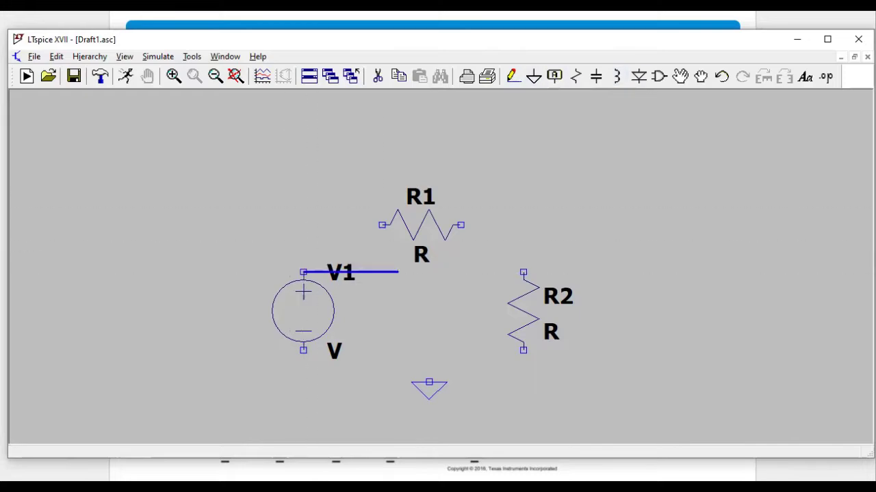
click(304, 225)
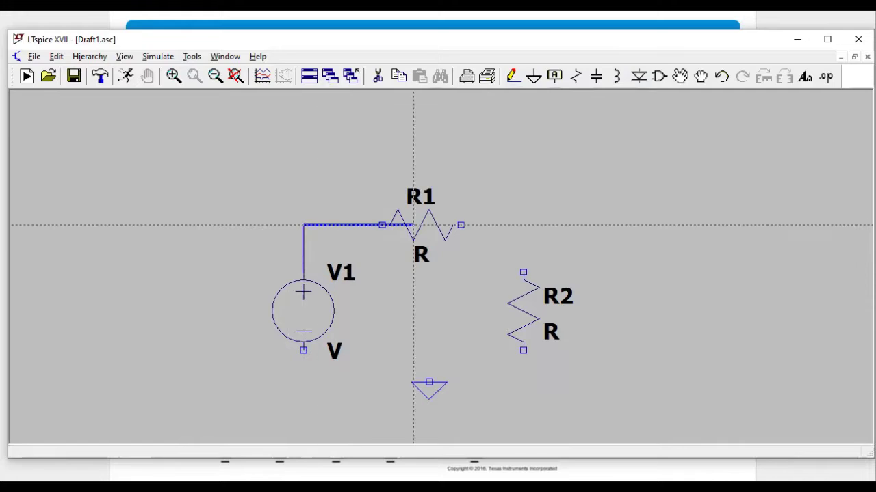
click(523, 272)
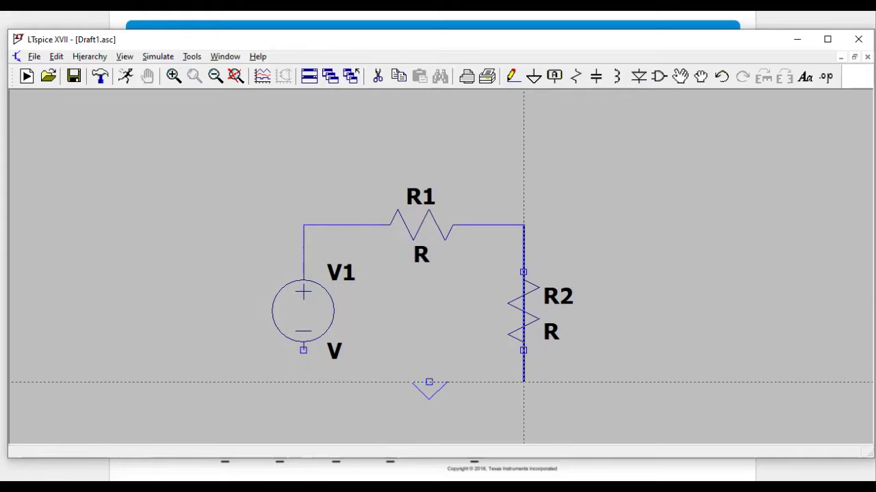
click(523, 366)
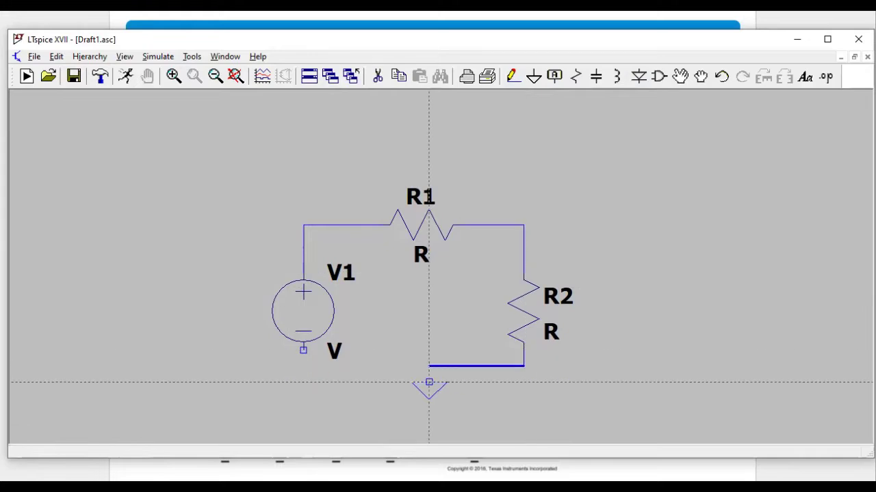
click(429, 382)
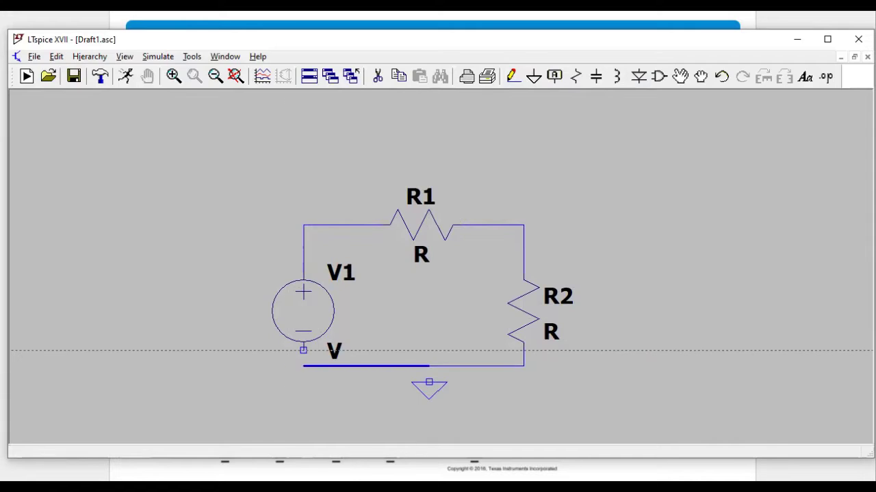
click(303, 350)
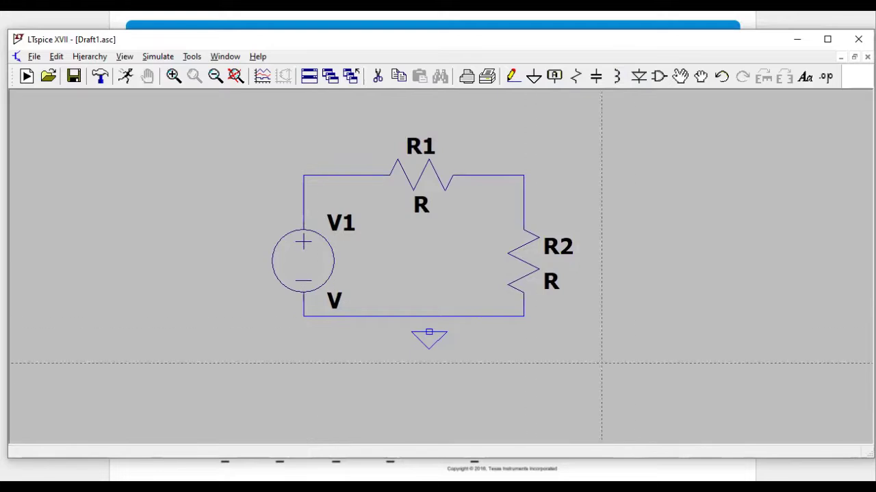
click(429, 316)
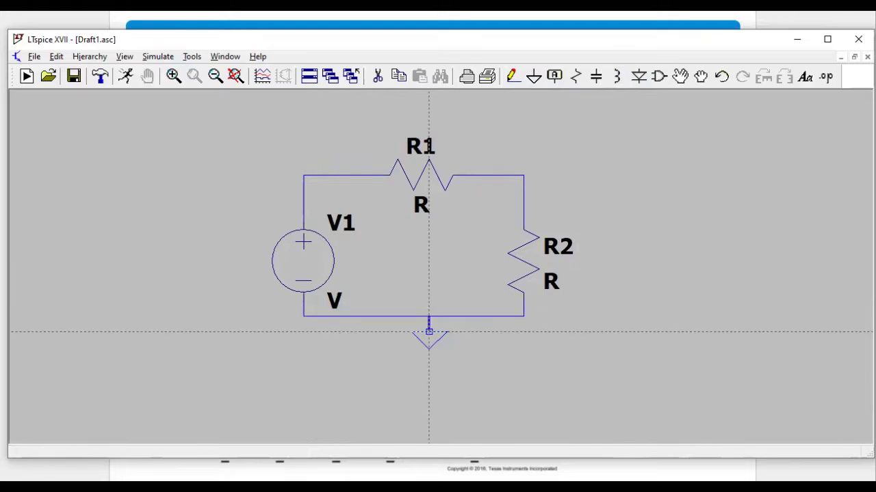
click(429, 332)
key(Escape)
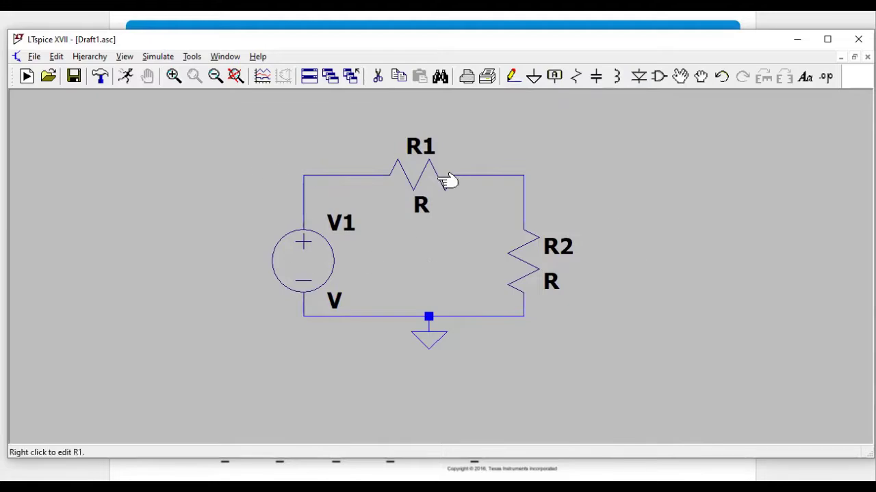
right_click(526, 262)
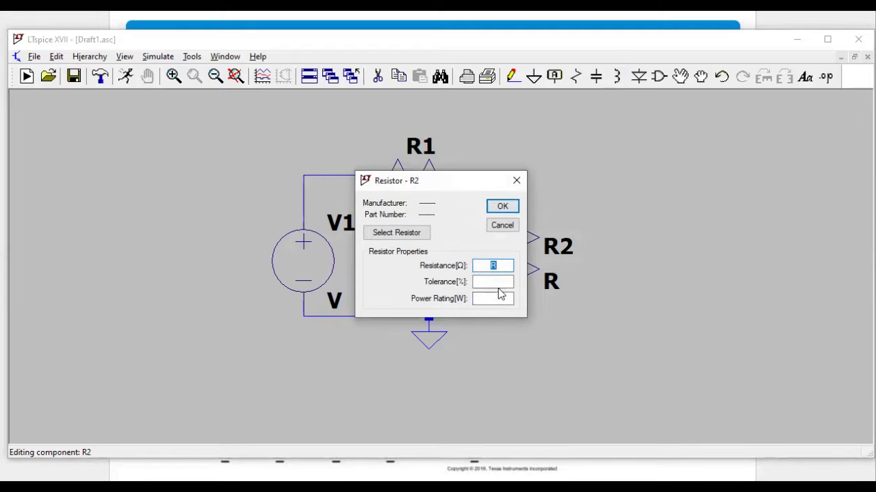
text(100)
click(517, 185)
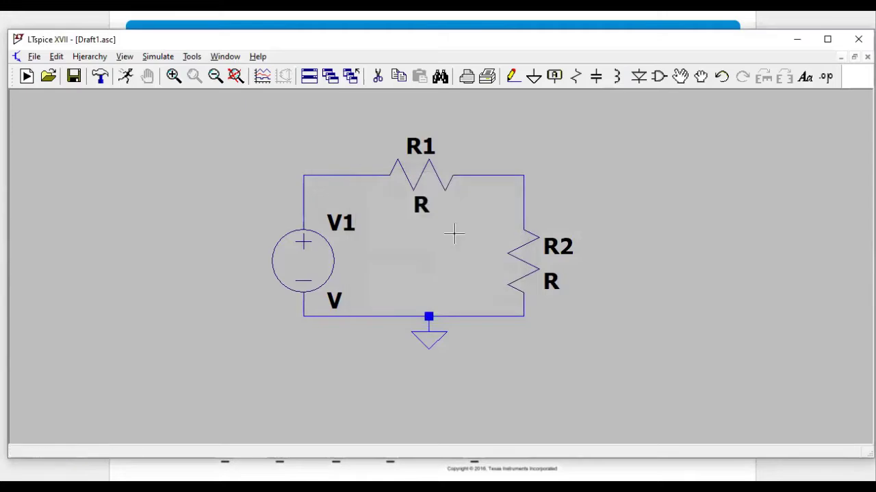
- Set the resistance of both R1 and R2 to 100 ohms
right_click(433, 177)
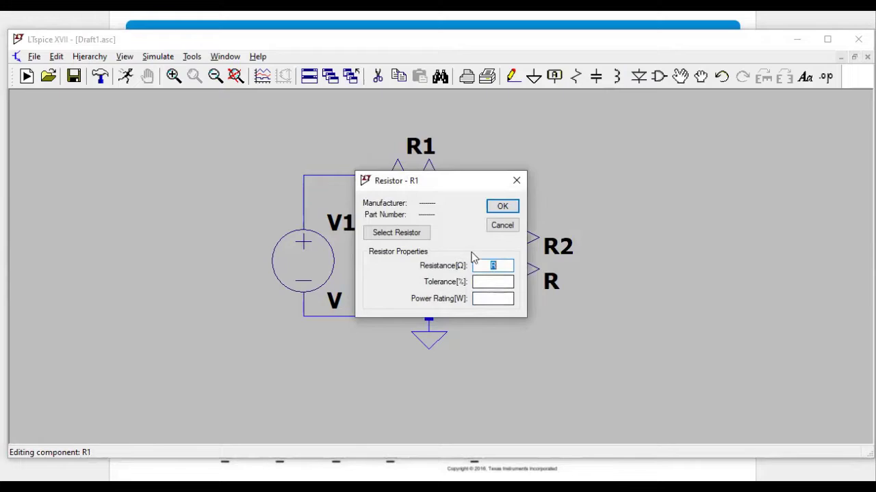
text(10)
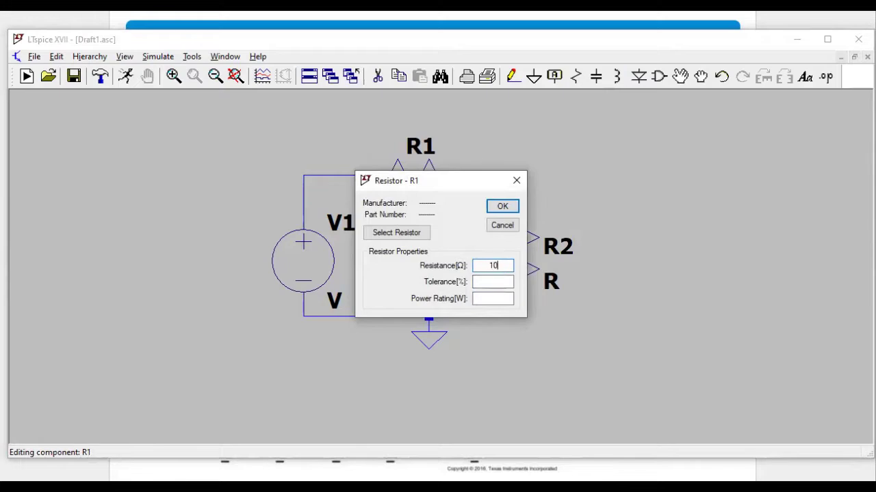
text(0)
click(502, 206)
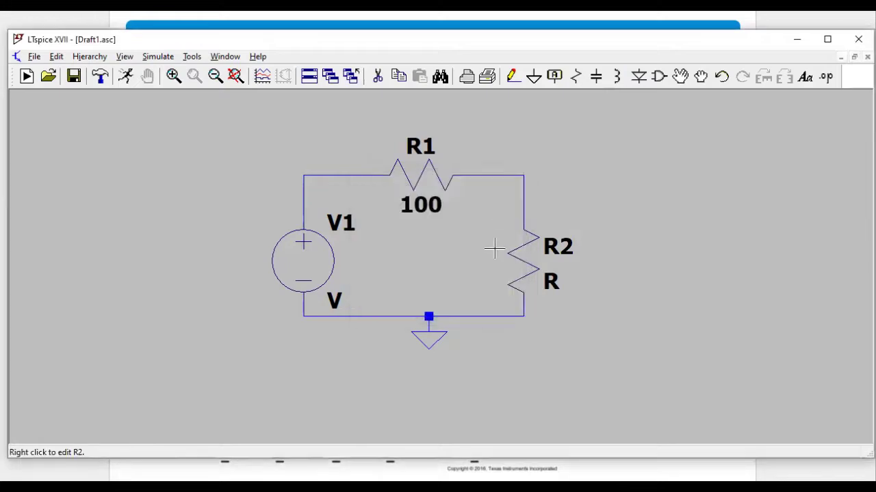
right_click(536, 269)
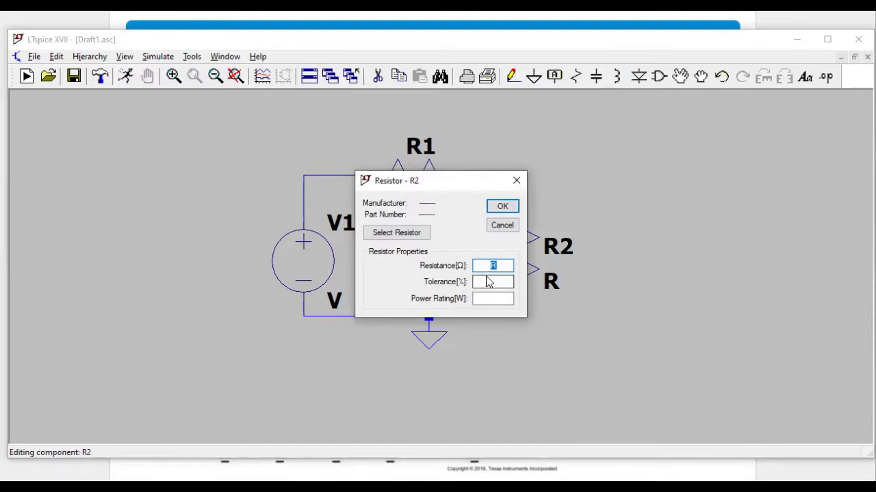
text(100)
click(502, 208)
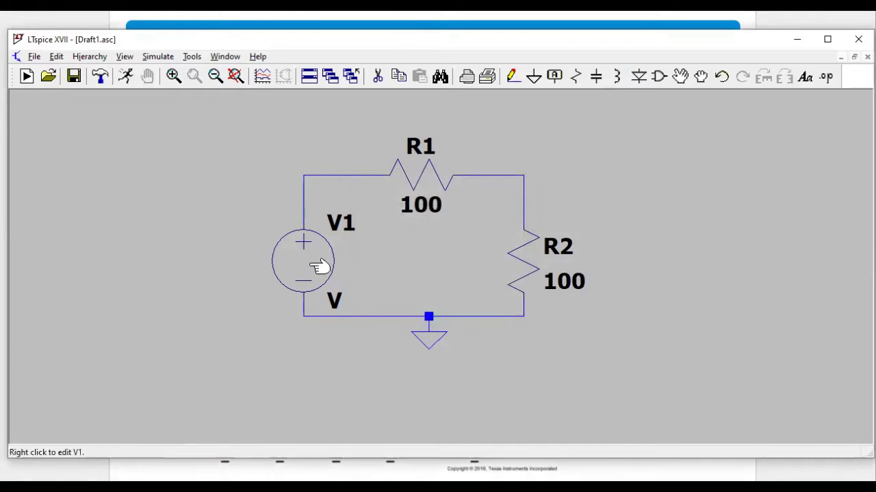
- Open the advanced settings of voltage source V1, look at the PULSE function's parameters, and choose the SINE function
right_click(319, 267)
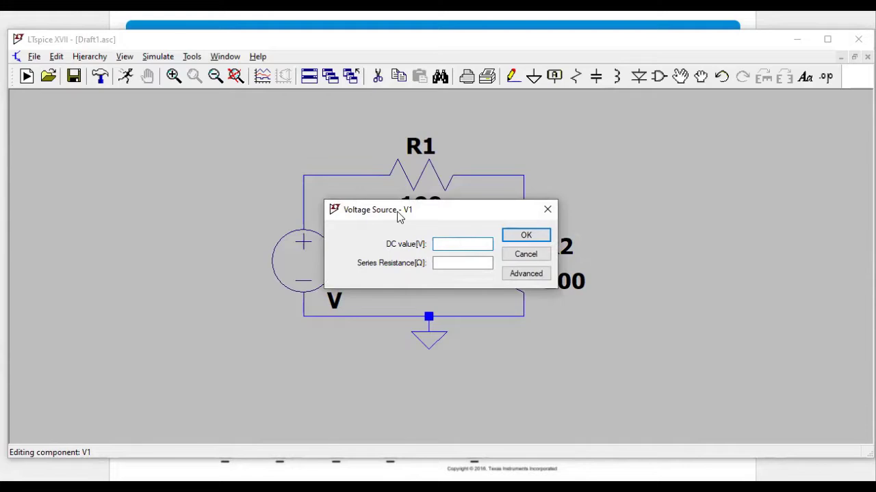
drag(400, 216, 477, 206)
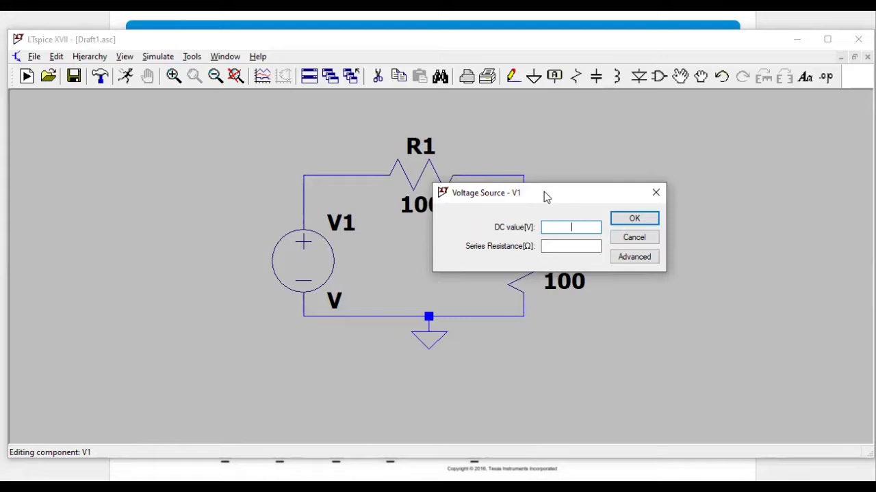
drag(505, 193, 122, 137)
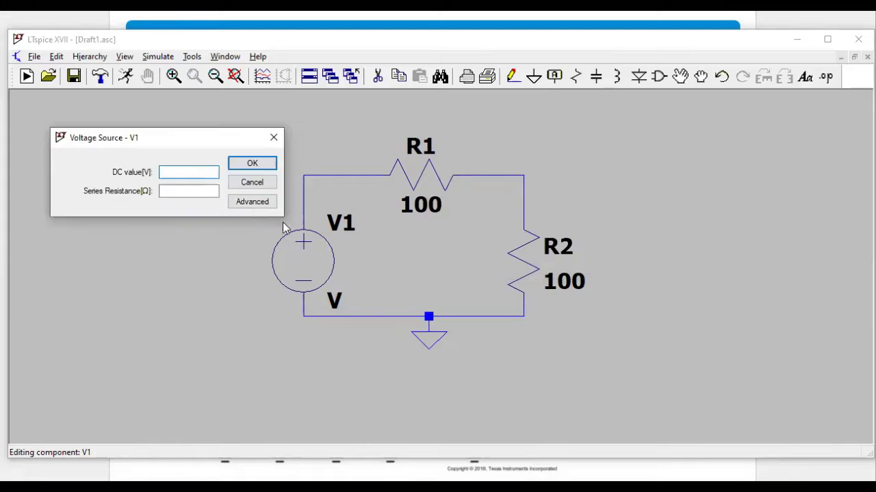
click(253, 203)
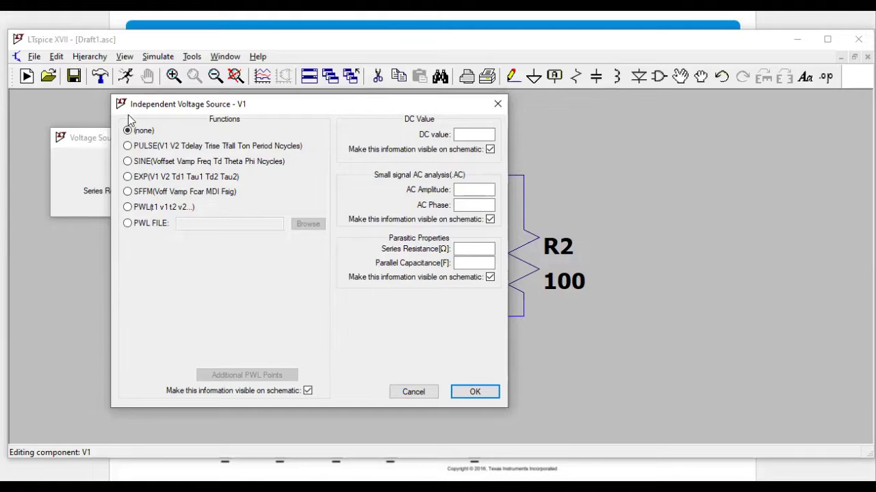
click(130, 163)
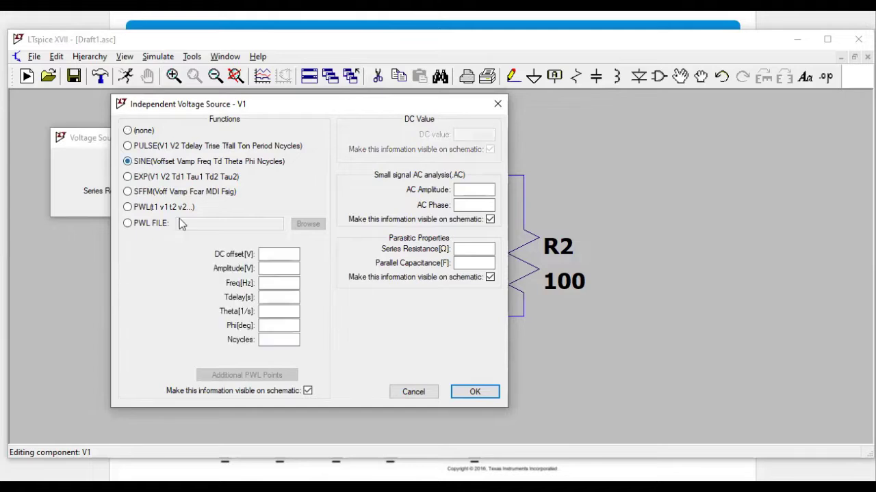
click(127, 147)
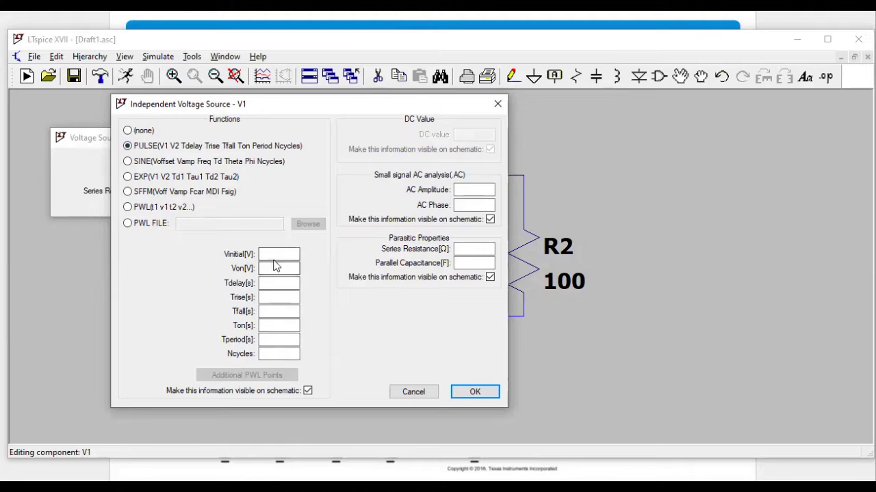
click(128, 162)
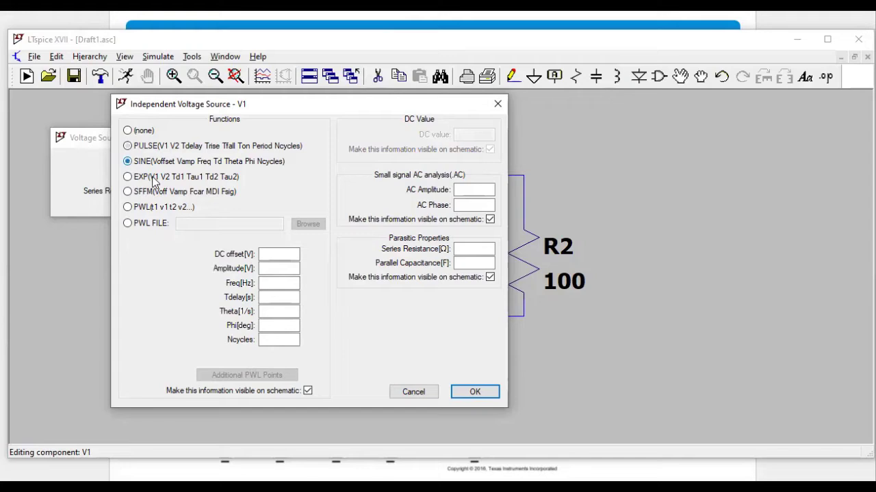
- Define V1's sine wave with 0 V DC offset, 12 V amplitude, 60 Hz frequency, 0 s delay and 10 cycles
click(281, 268)
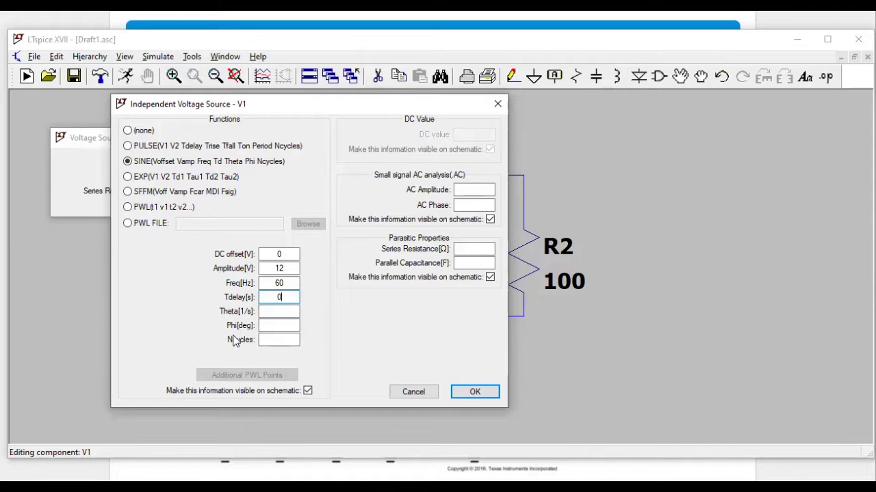
click(277, 340)
text(10)
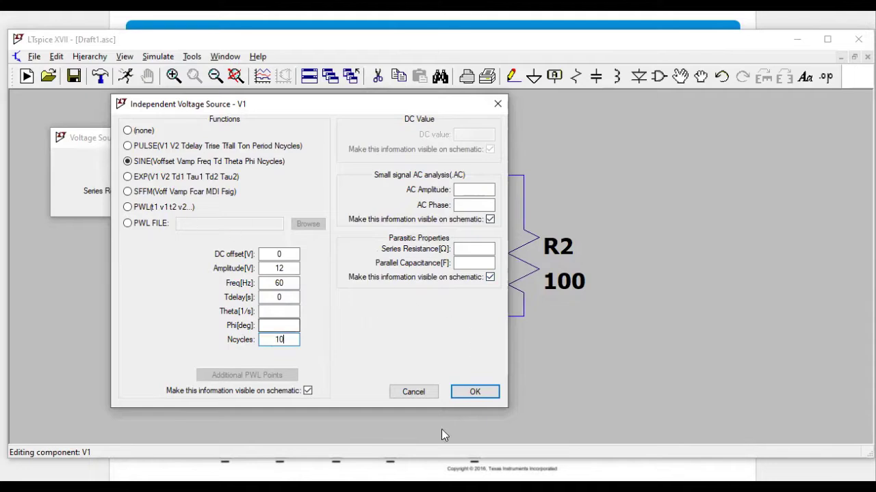
click(481, 395)
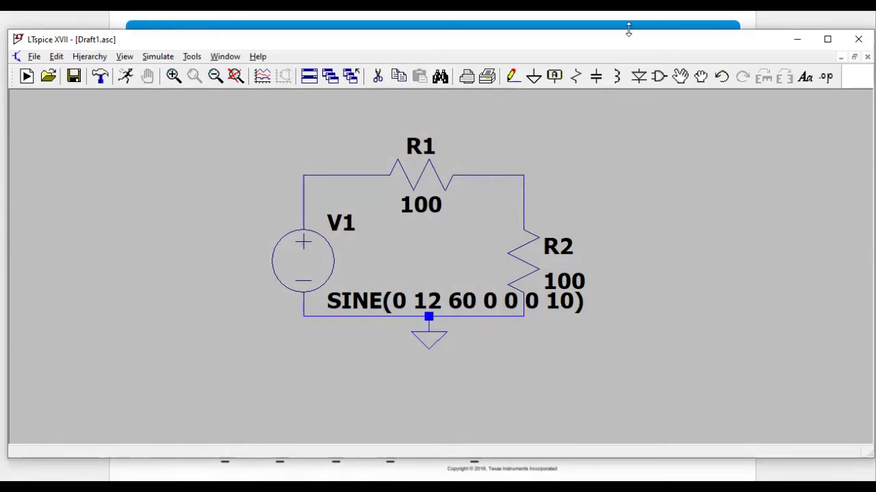
- Try to move V1's SINE value text off the bottom wire
click(681, 75)
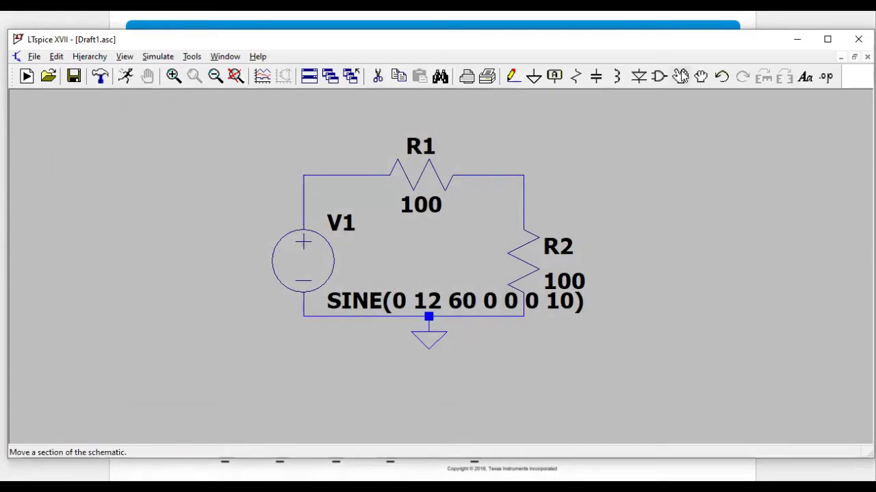
click(352, 301)
drag(308, 340, 307, 341)
click(365, 294)
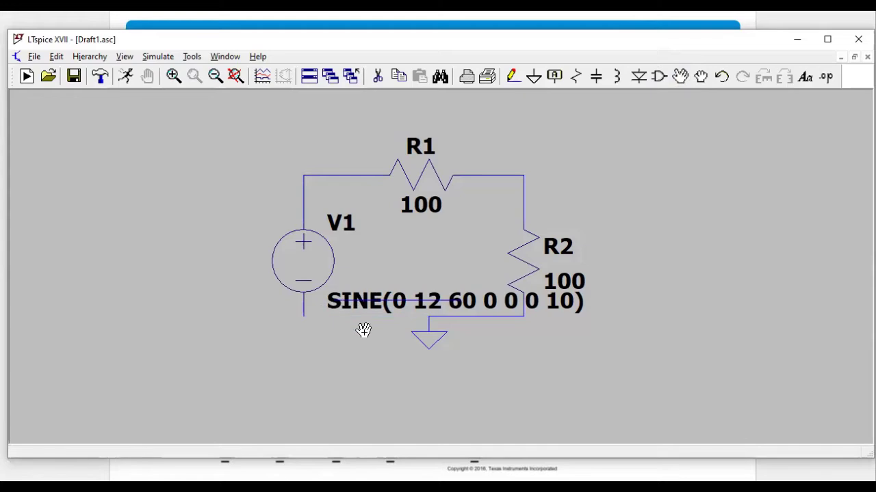
key(ctrl+z)
click(452, 294)
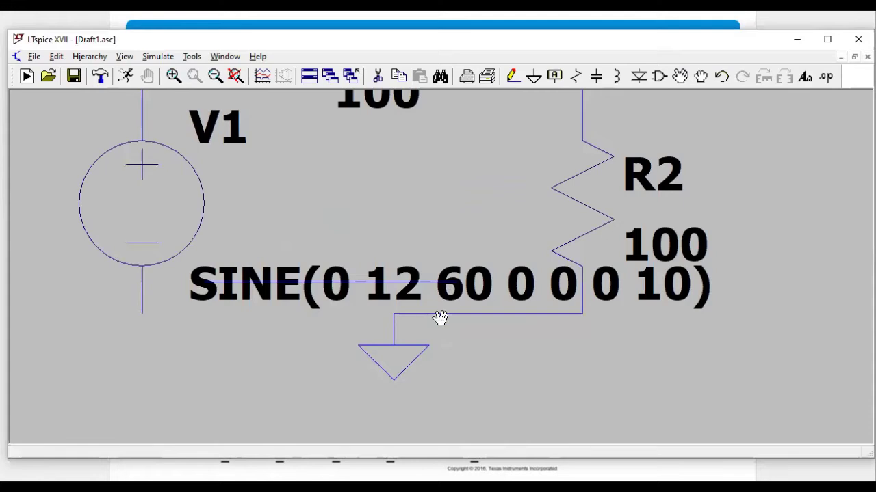
- Move V1's SINE value text to the empty area below the ground symbol
click(680, 77)
click(356, 272)
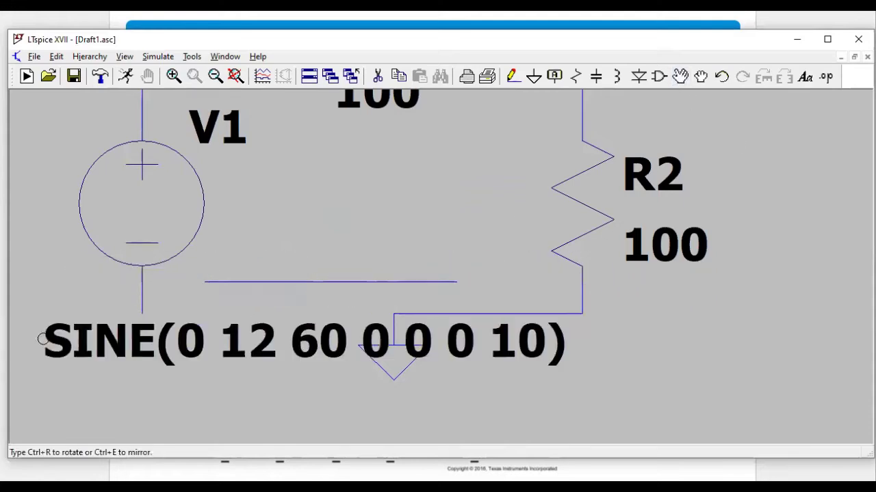
click(91, 394)
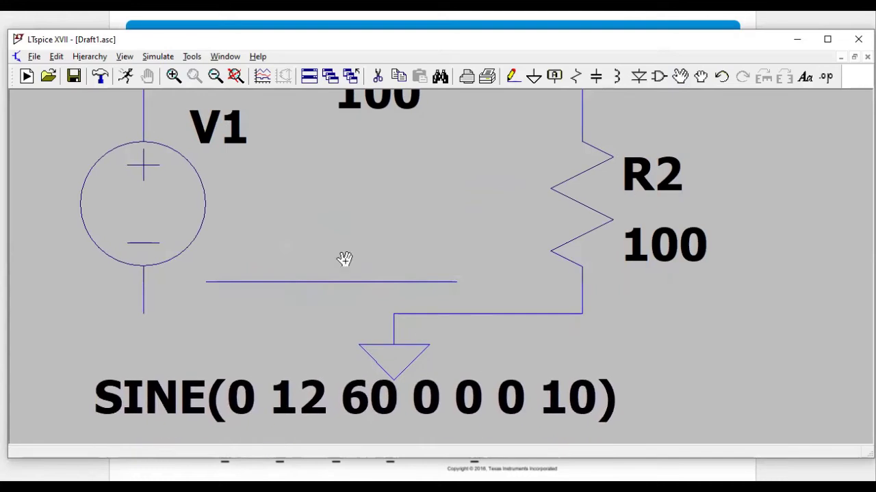
- Move the displaced wire segment back so it connects V1's negative terminal to the ground node
click(323, 284)
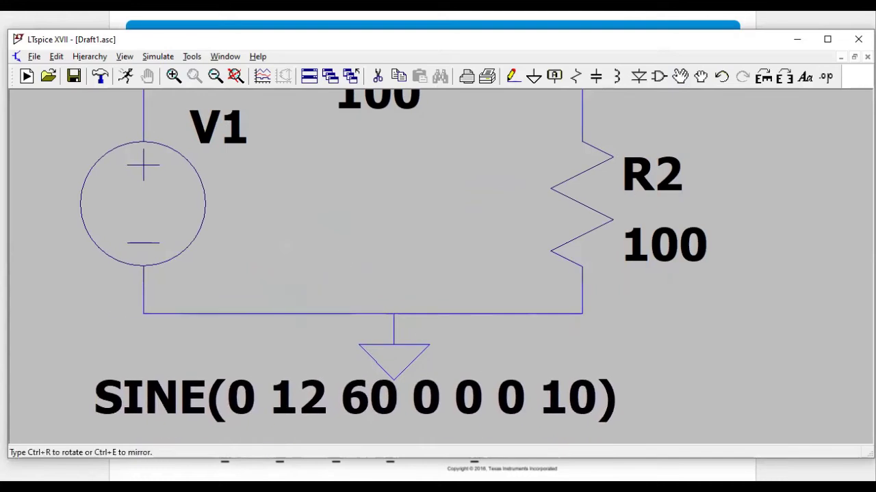
click(261, 316)
key(Escape)
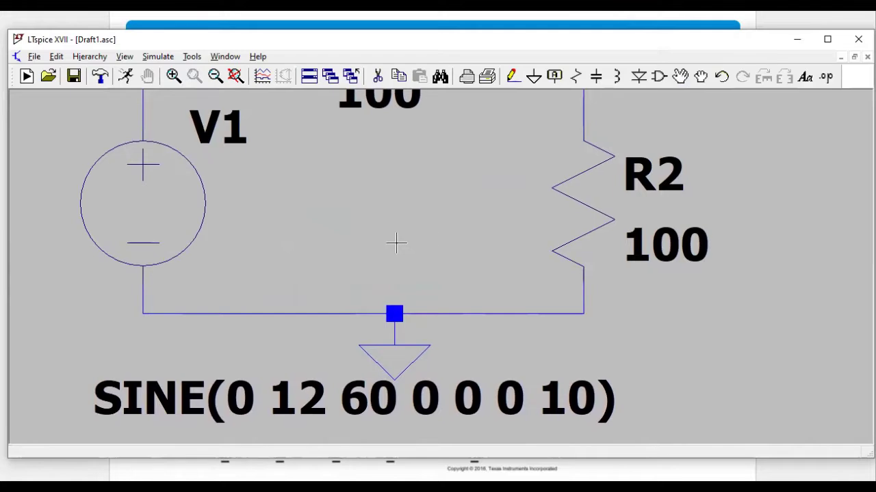
- Open the simulation command settings and look through the AC Analysis, DC sweep, Noise, DC Transfer and DC op pnt options
scroll(398, 242, down, 2)
scroll(396, 243, down, 2)
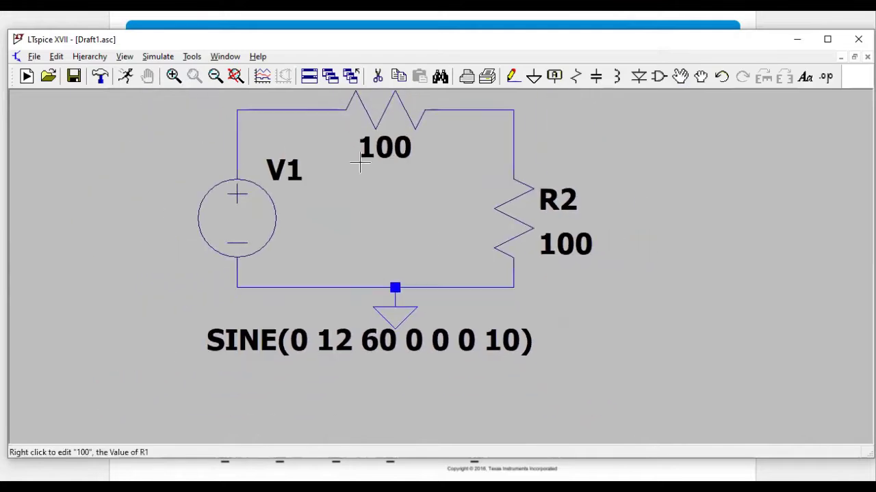
scroll(355, 166, up, 3)
scroll(353, 167, down, 3)
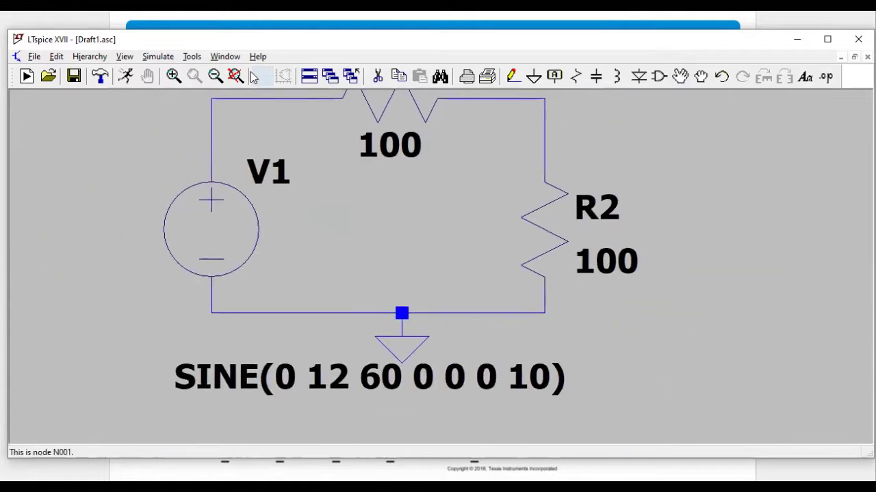
click(126, 80)
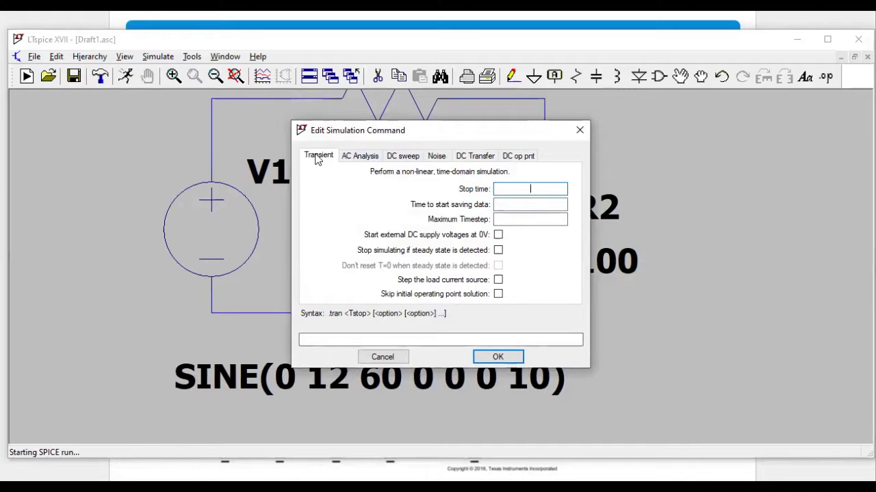
click(361, 159)
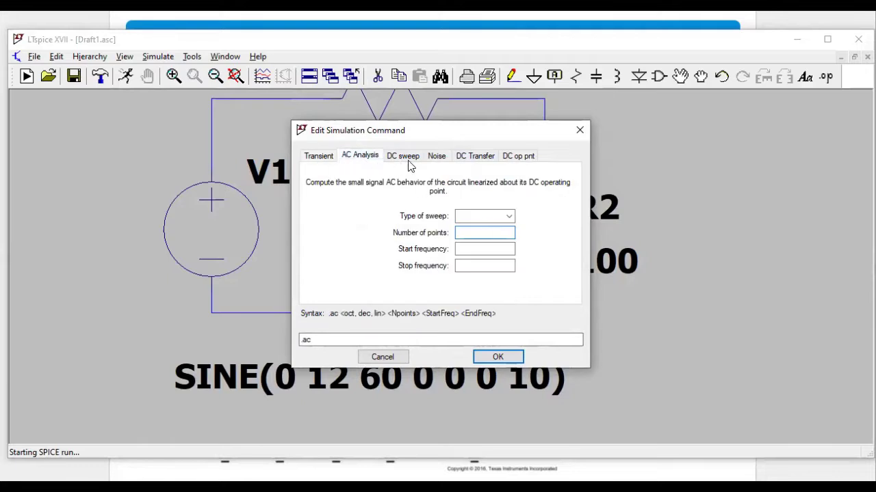
click(401, 158)
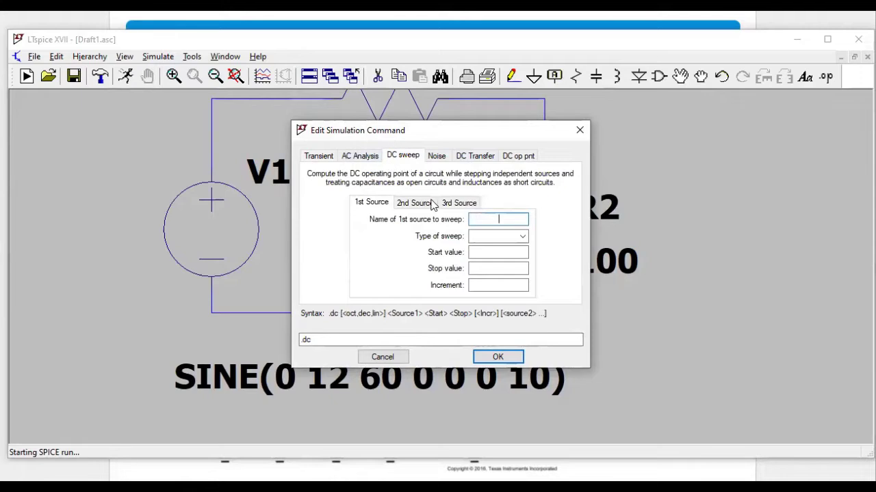
click(436, 159)
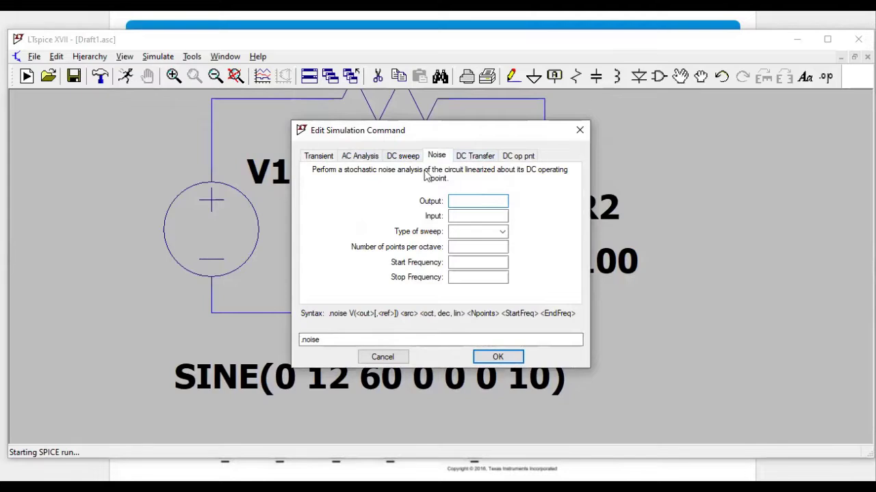
click(483, 160)
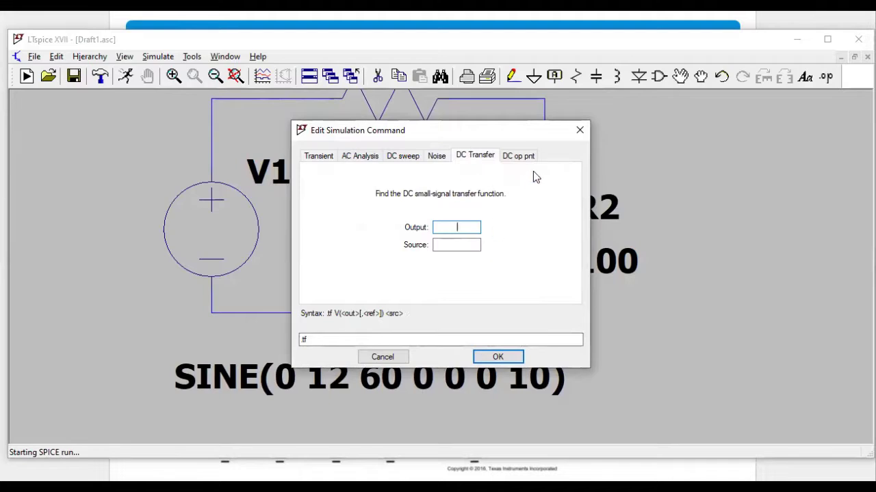
click(521, 157)
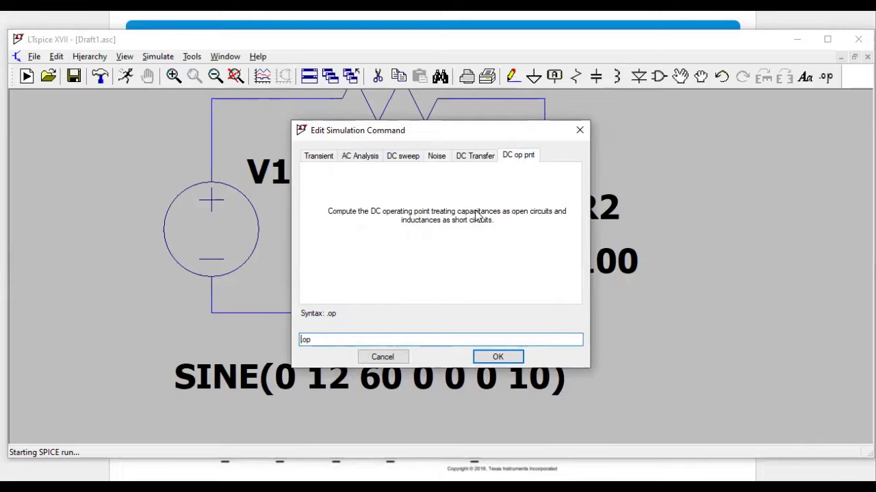
- Set up a transient simulation with stop time 16.6m, data saving from 0 and maximum timestep 0.1m, and apply it
click(318, 156)
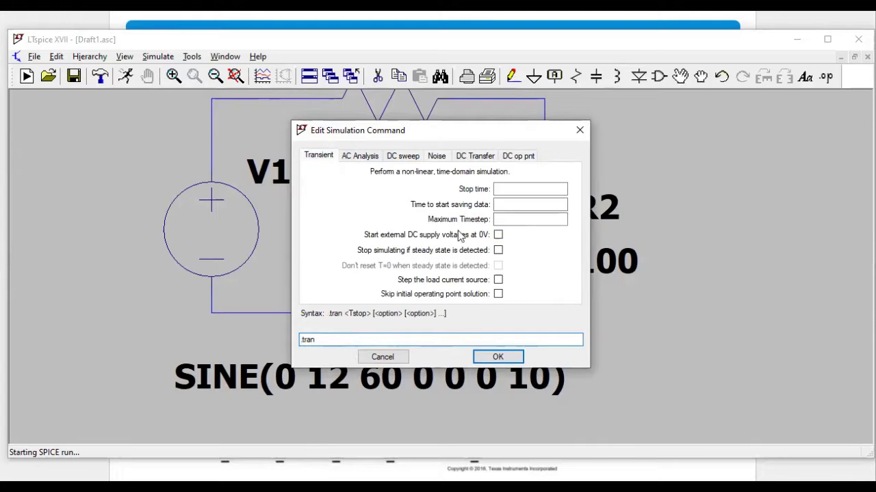
click(513, 190)
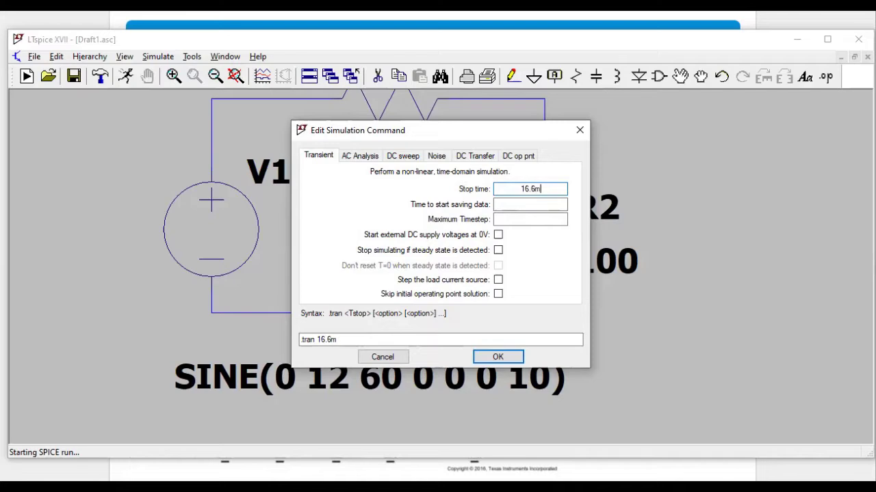
click(521, 205)
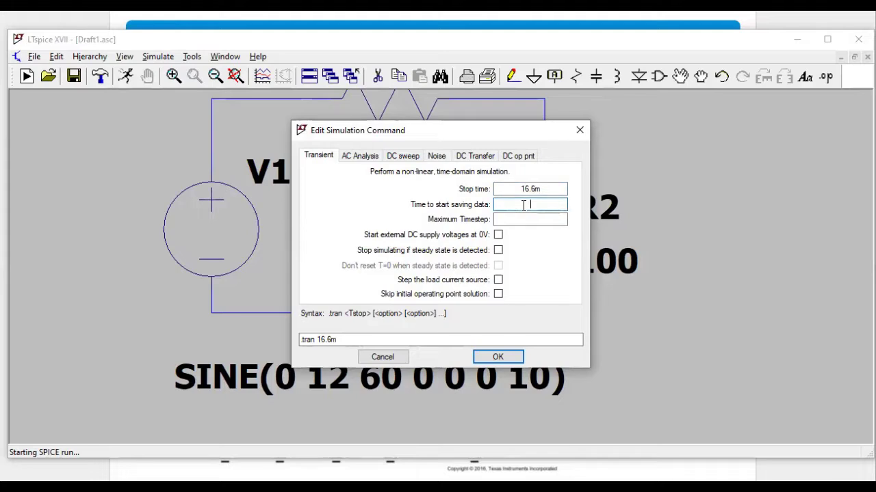
text(0)
click(534, 219)
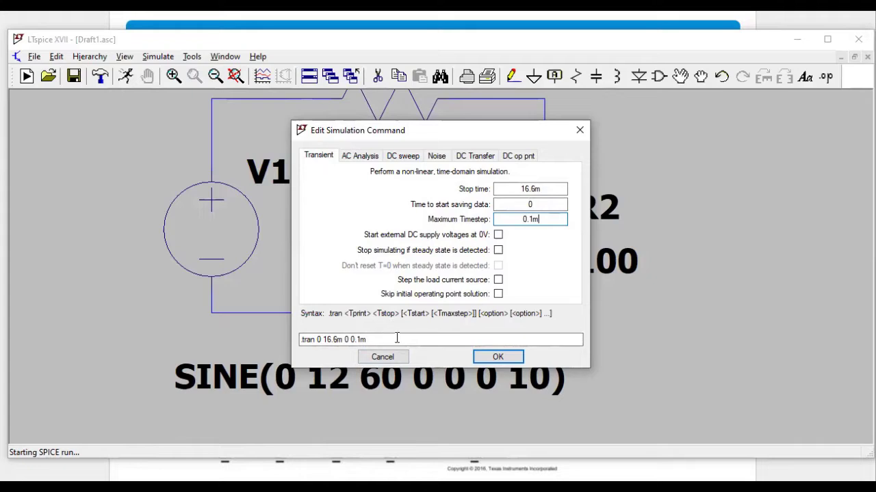
click(497, 357)
click(603, 391)
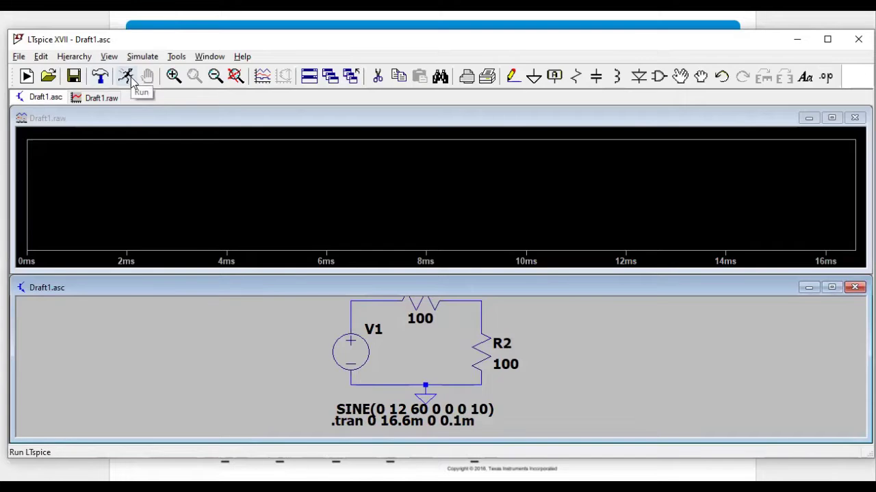
- Run the transient simulation again and review its command settings without changing them
click(132, 81)
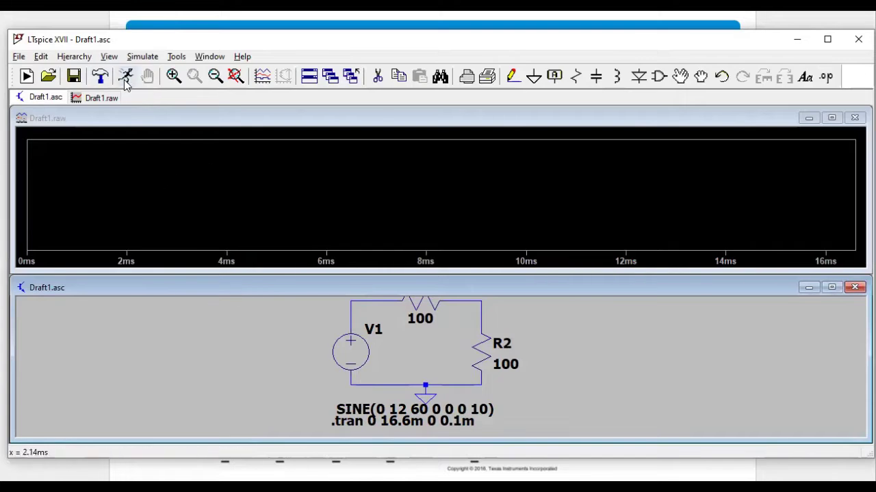
click(125, 79)
click(141, 57)
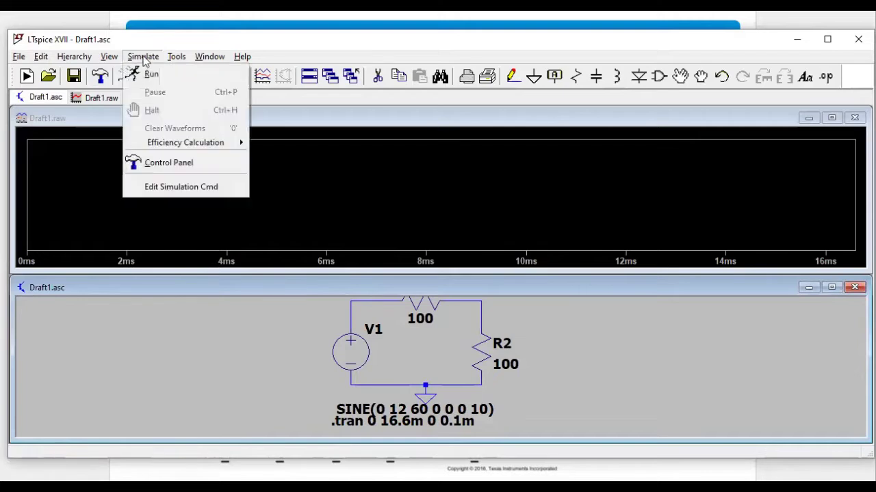
click(173, 189)
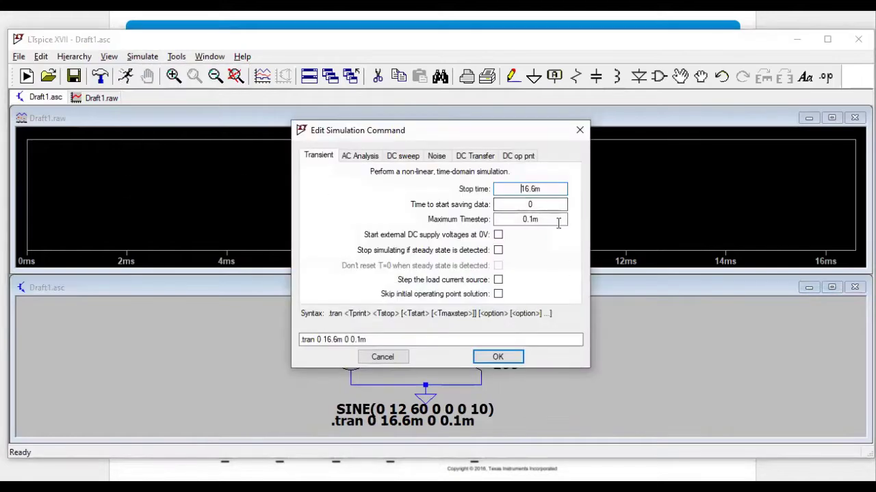
click(580, 130)
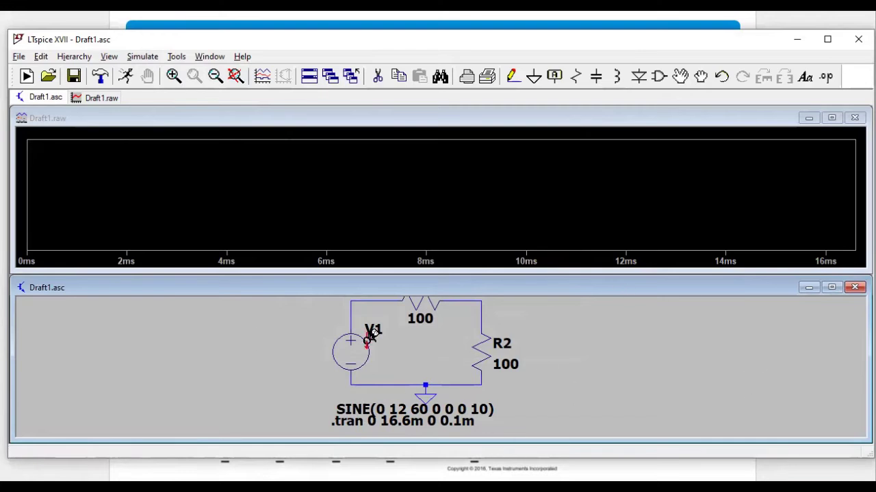
- Plot the voltages at the node between V1 and R1 and at the node between R1 and R2
scroll(368, 339, up, 2)
scroll(396, 333, down, 3)
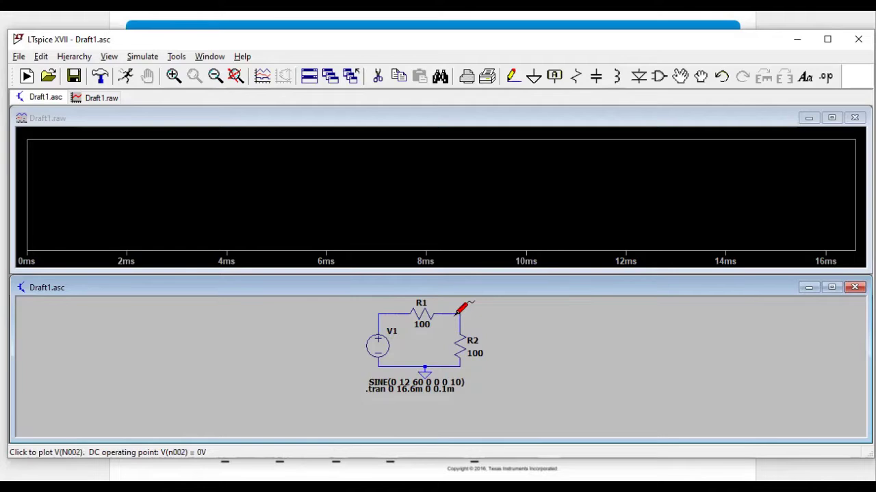
click(381, 310)
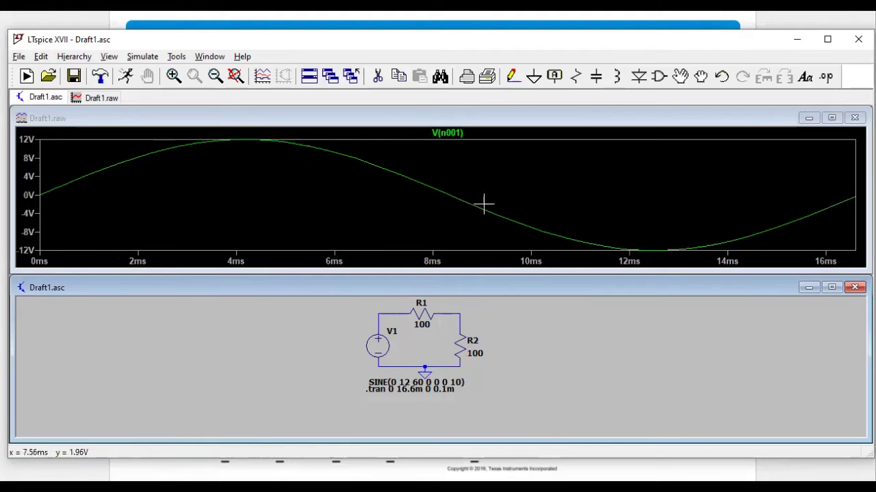
click(465, 314)
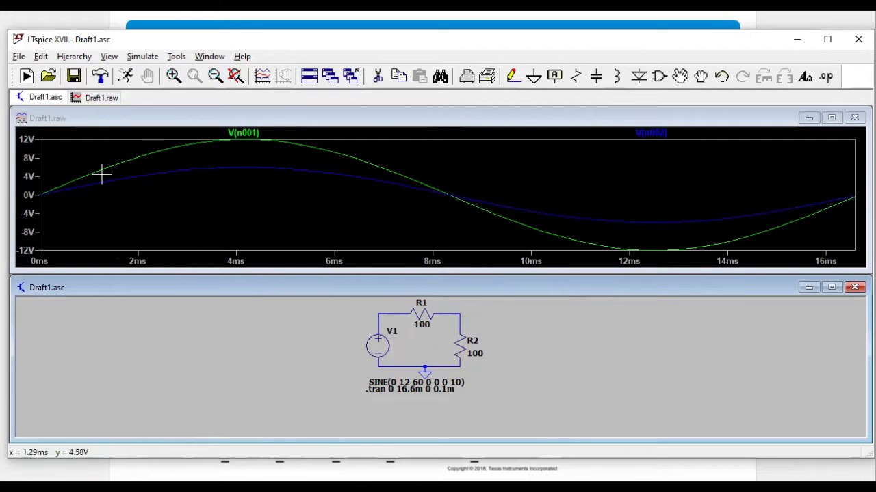
- Set the transient stop time to 166.6m and rerun the simulation
click(142, 56)
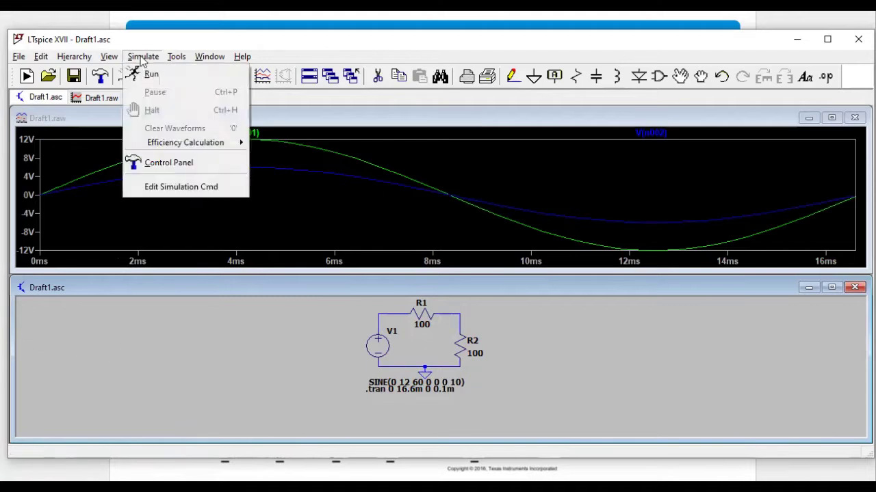
click(182, 188)
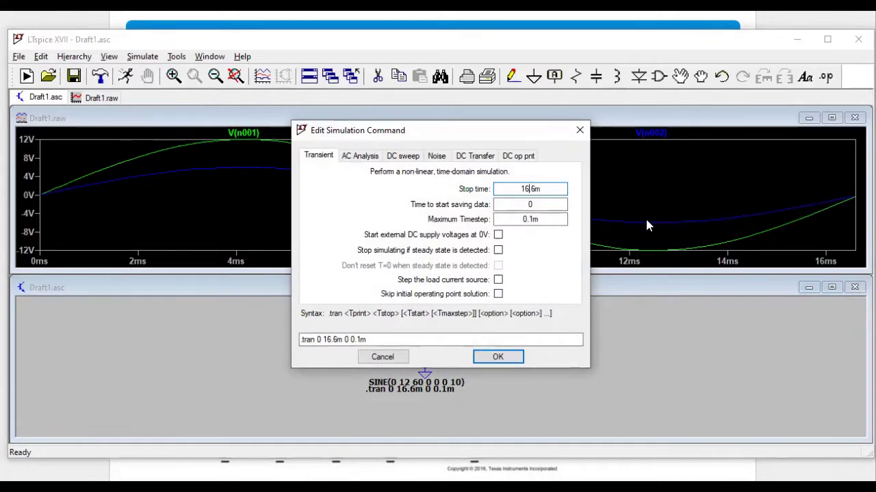
text(6)
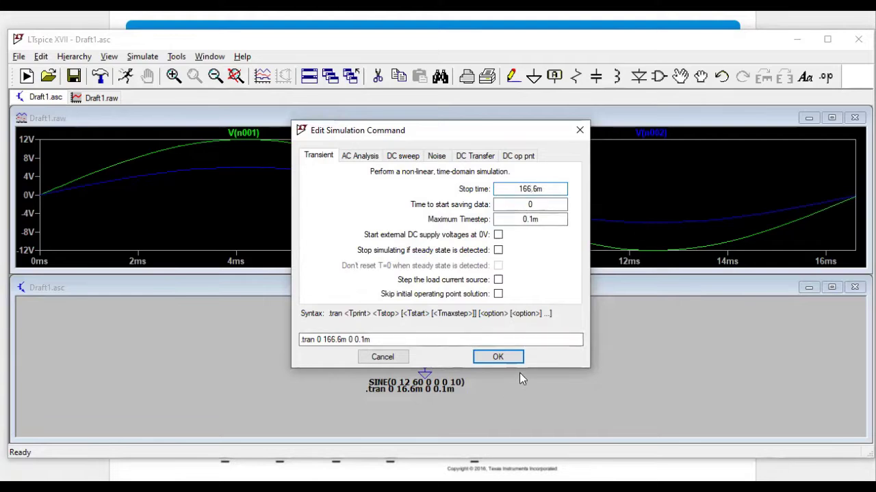
click(497, 357)
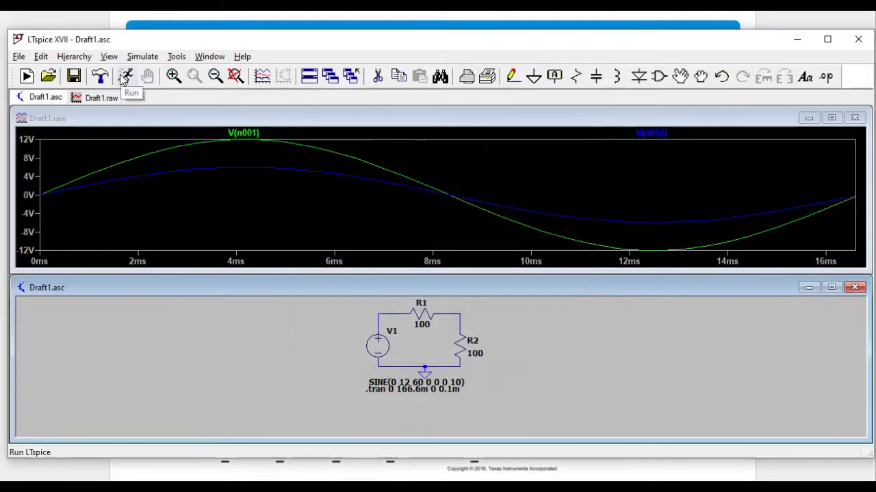
click(126, 75)
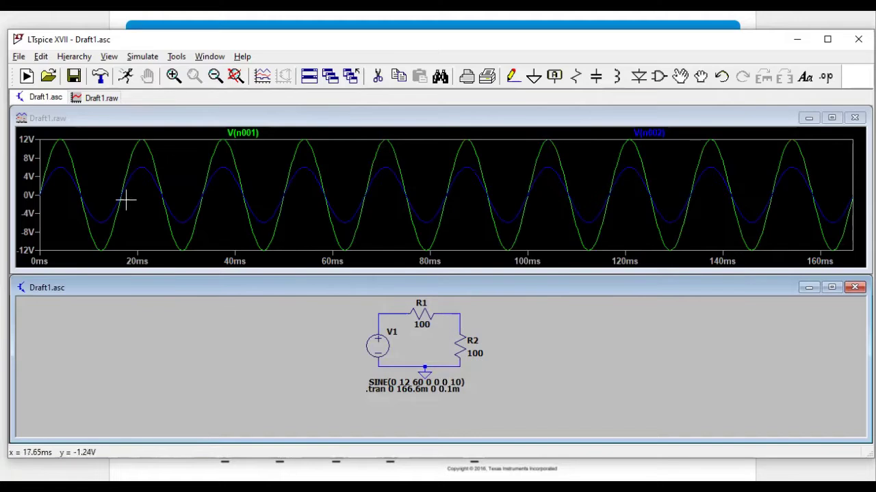
- Change the V(n002) trace color from blue to red, leaving no cursor attached to it
right_click(669, 136)
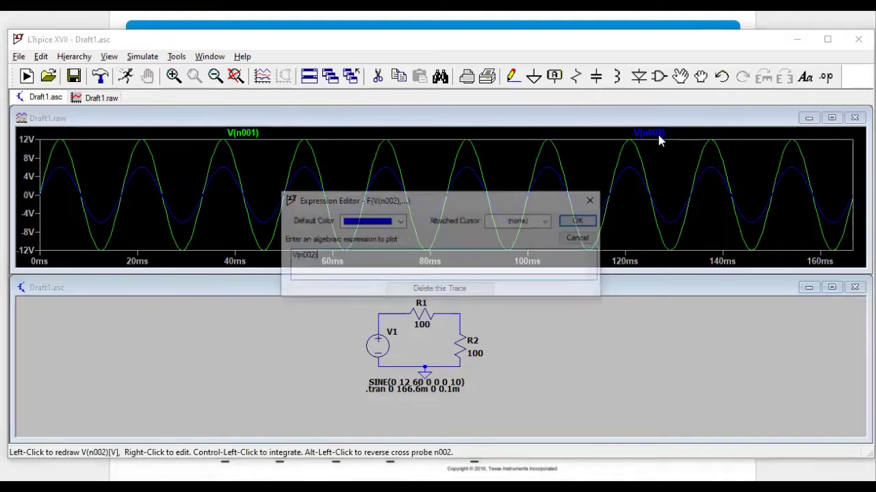
click(401, 221)
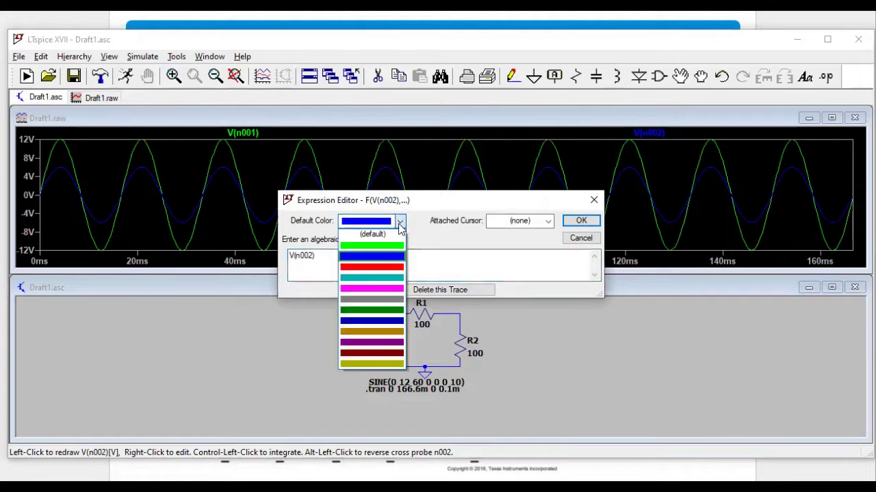
click(393, 272)
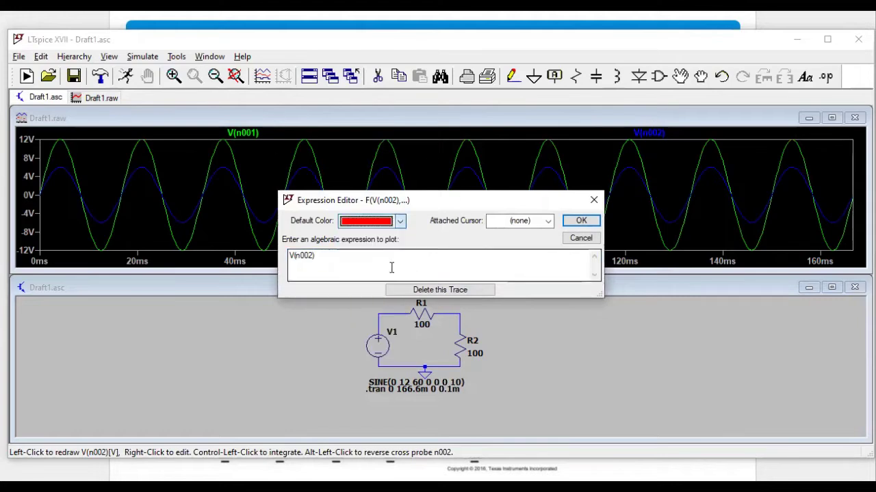
click(540, 222)
click(541, 222)
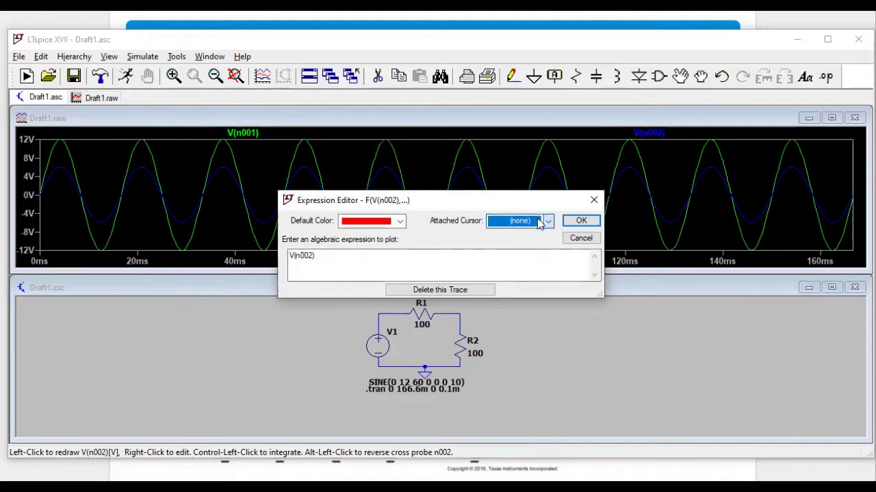
click(581, 221)
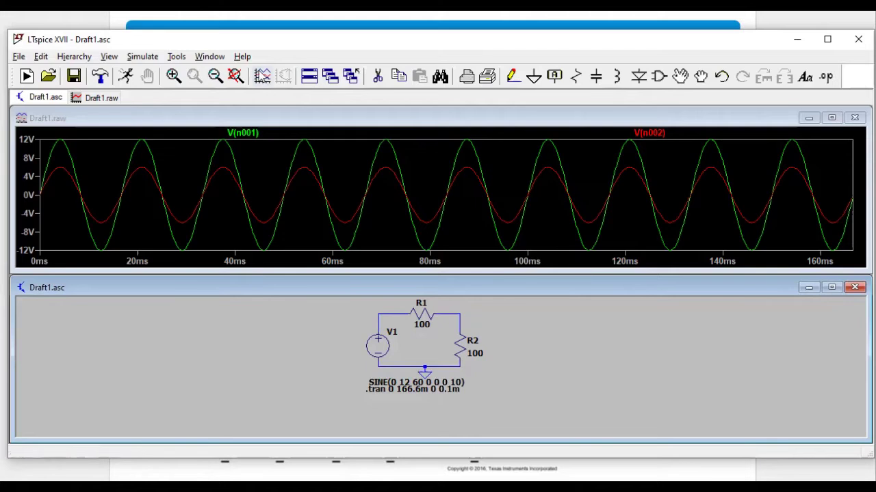
- Review the visible traces and the data available for adding to the plot, without changing the plotted traces
click(262, 76)
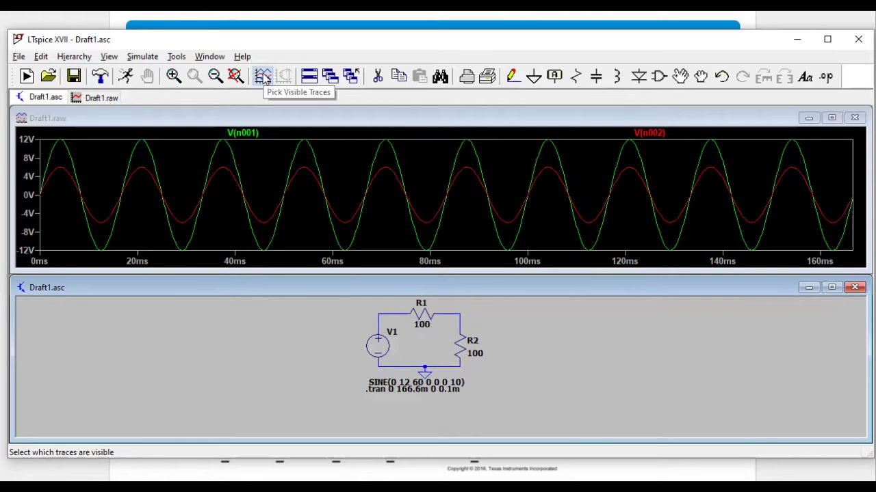
click(533, 160)
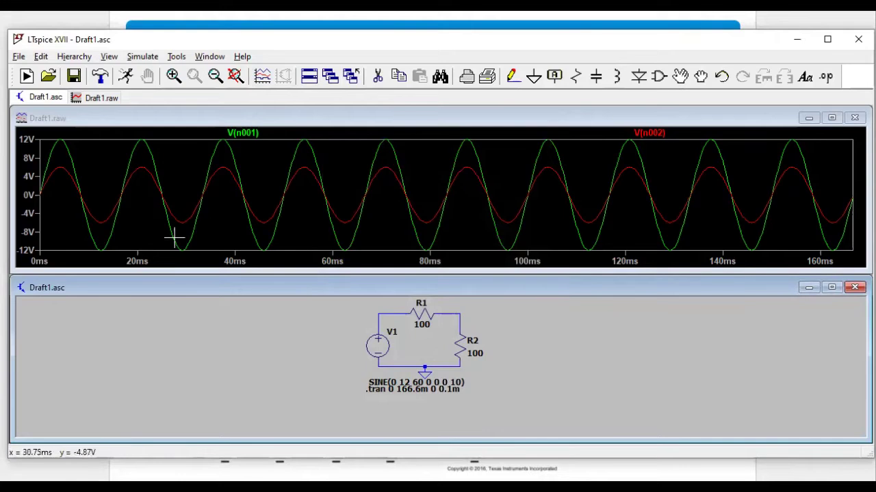
right_click(419, 139)
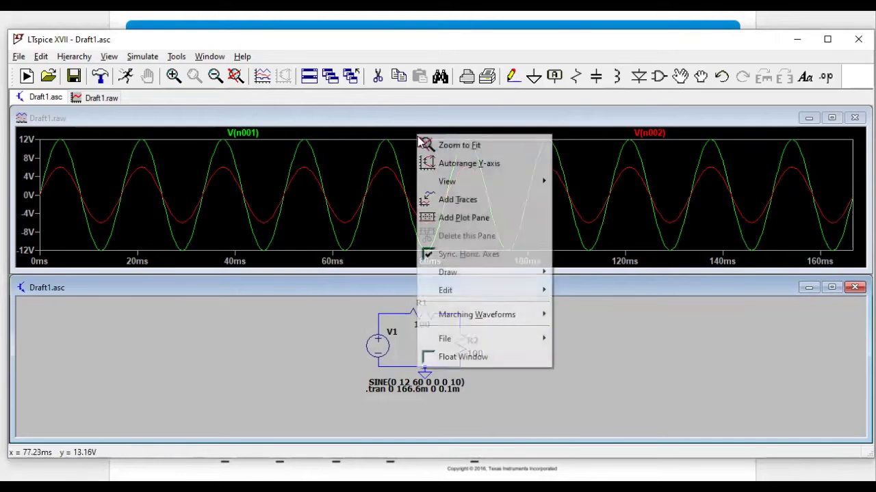
right_click(381, 199)
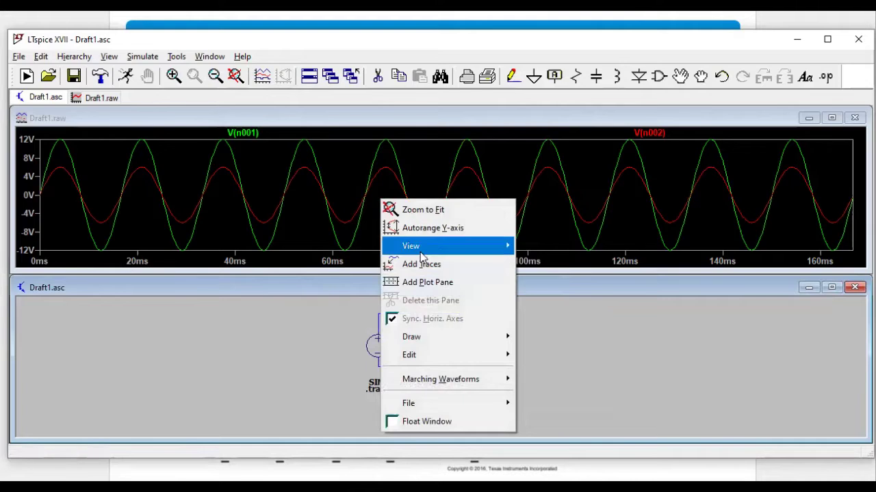
click(438, 267)
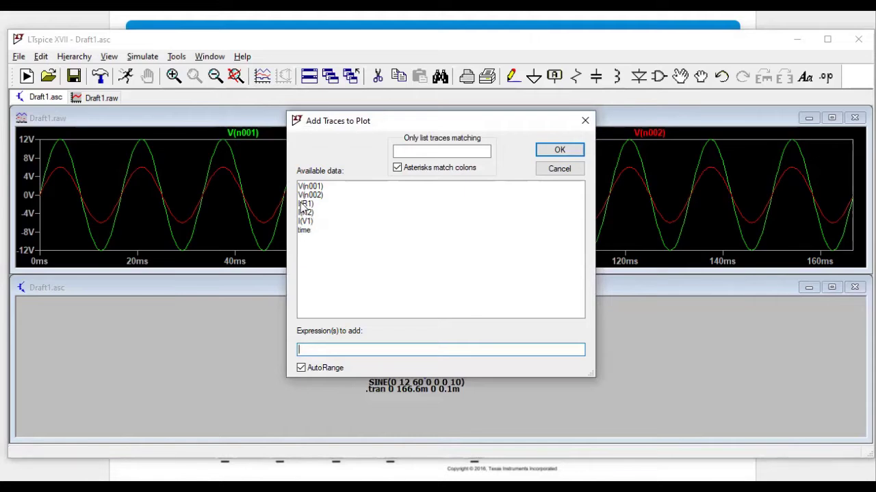
click(560, 169)
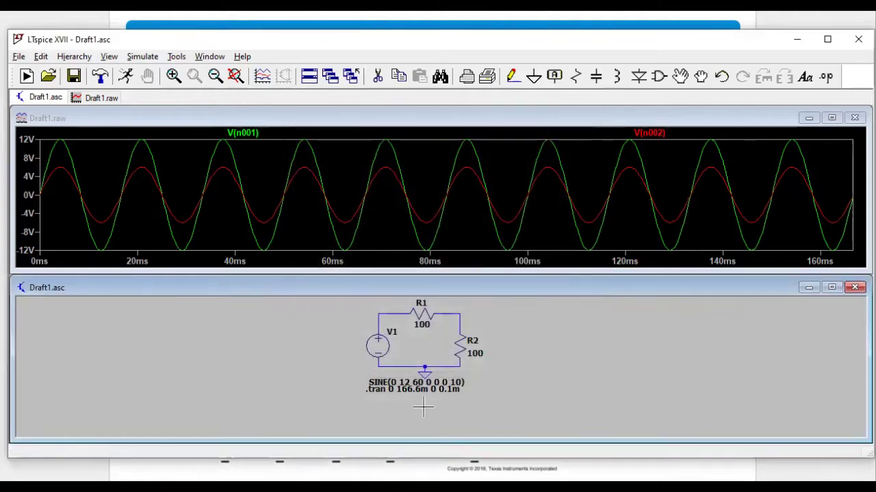
- Open the circuit's SPICE netlist and examine its file path comment and the V1, R1 and R2 lines
click(143, 56)
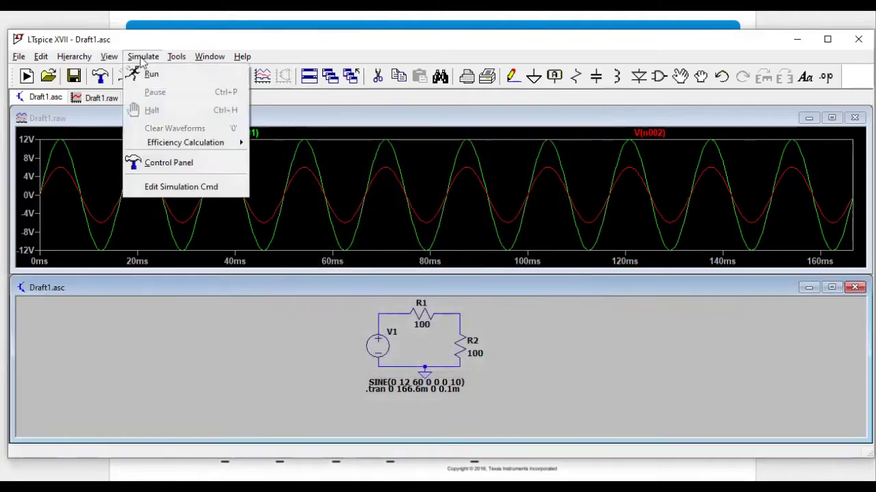
mouse_move(167, 60)
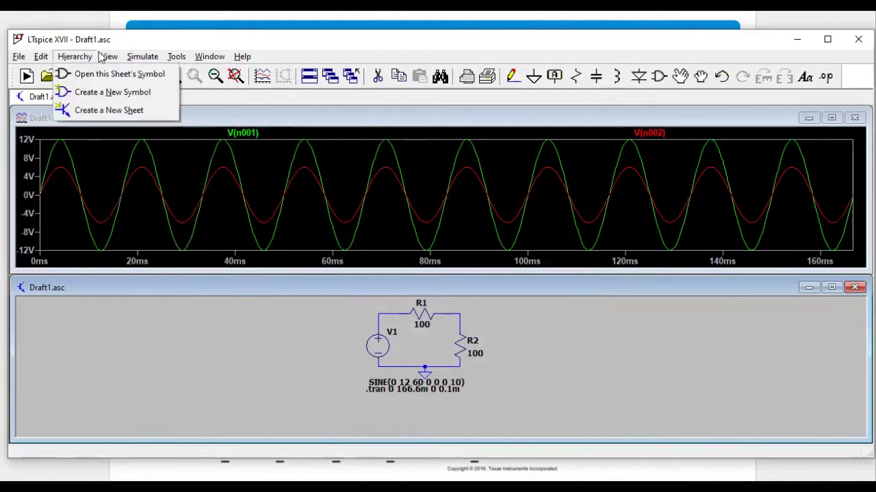
mouse_move(102, 57)
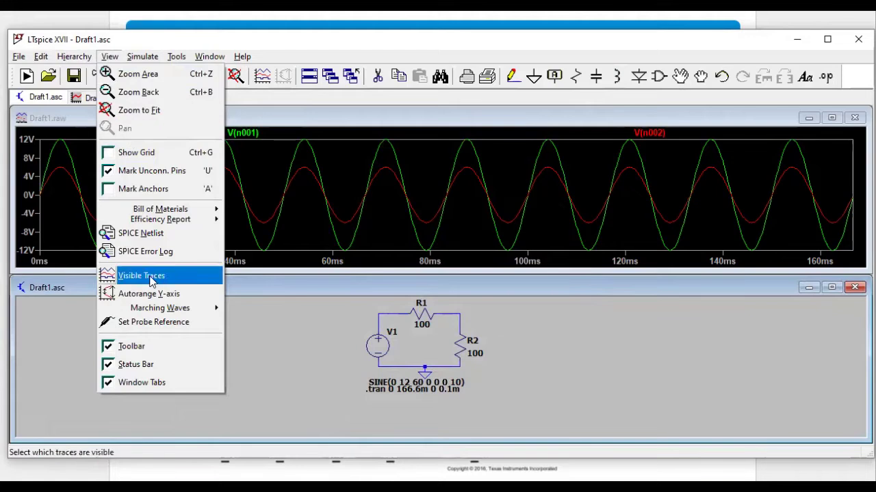
click(153, 239)
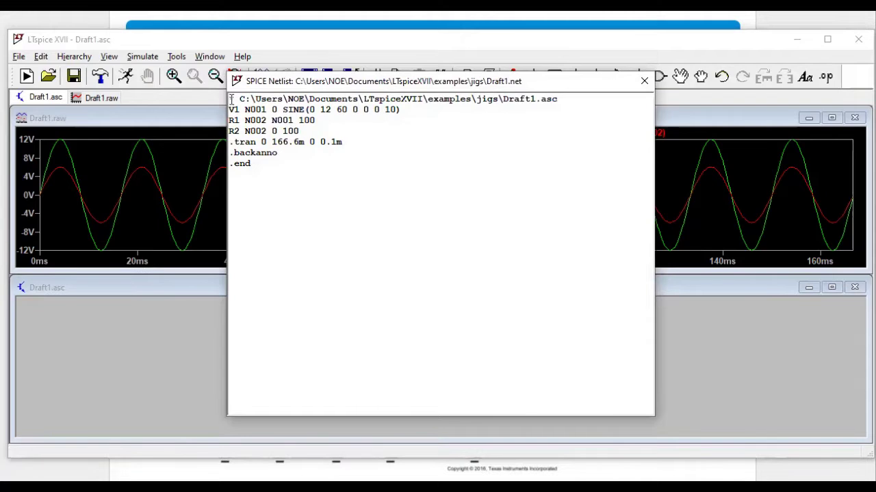
drag(230, 99, 559, 96)
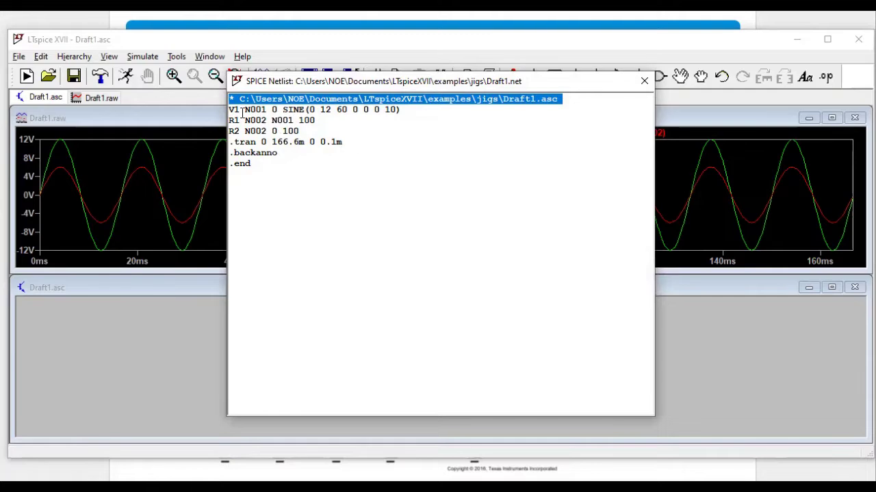
drag(231, 110, 407, 111)
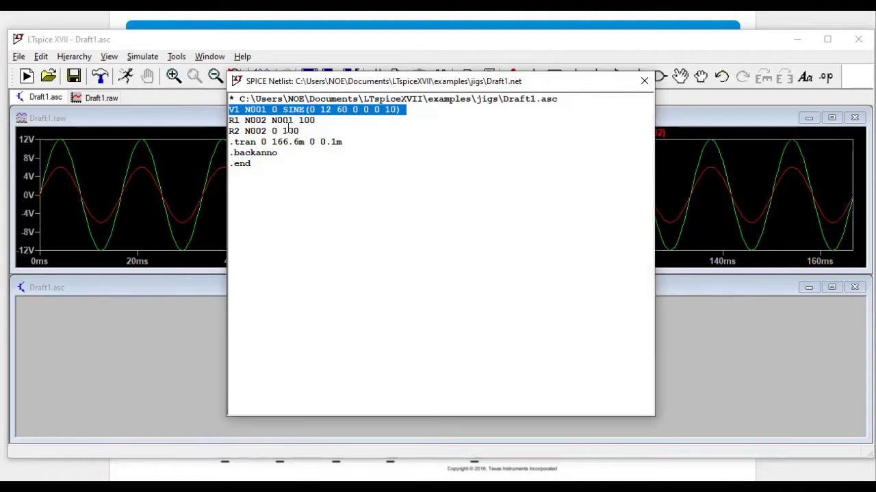
drag(231, 121, 321, 123)
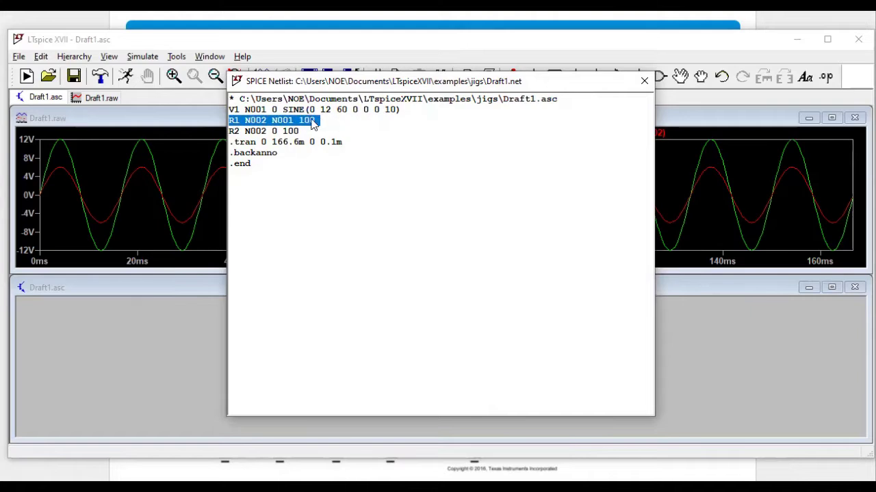
click(301, 118)
drag(231, 130, 326, 135)
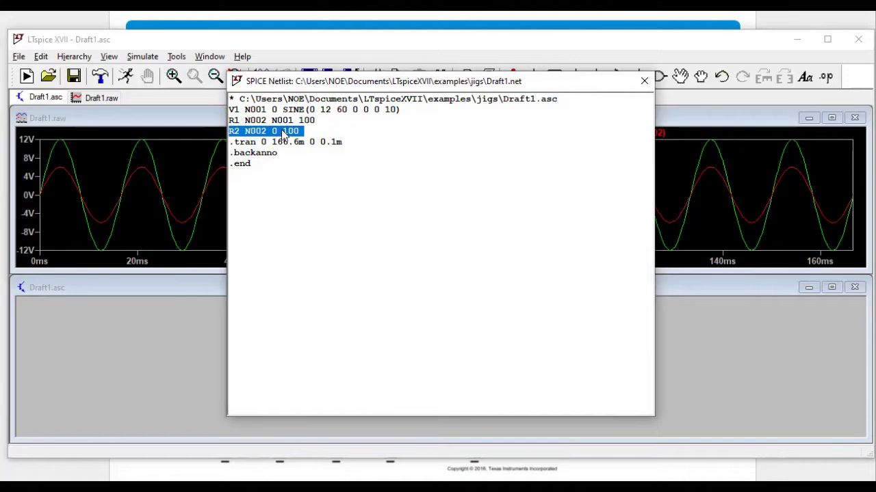
click(299, 131)
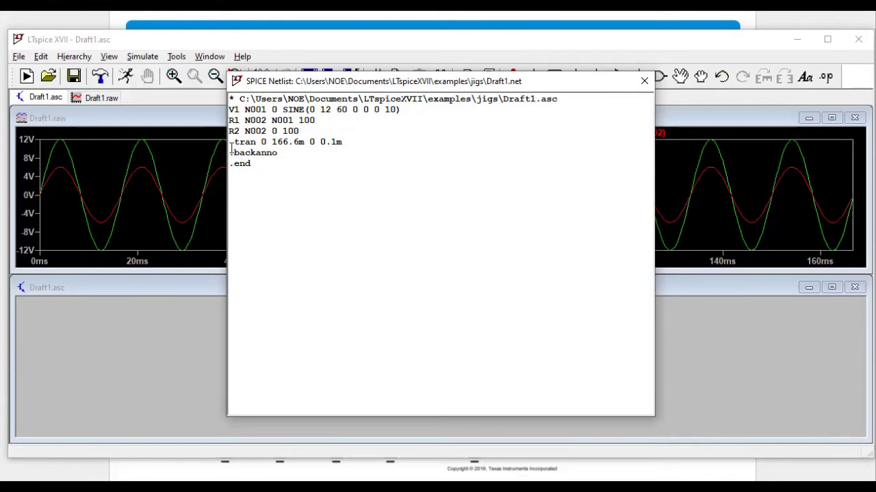
- Examine the .tran, .backanno and .end directives at the end of the SPICE netlist
drag(234, 147, 254, 163)
click(283, 142)
click(267, 166)
drag(230, 153, 291, 159)
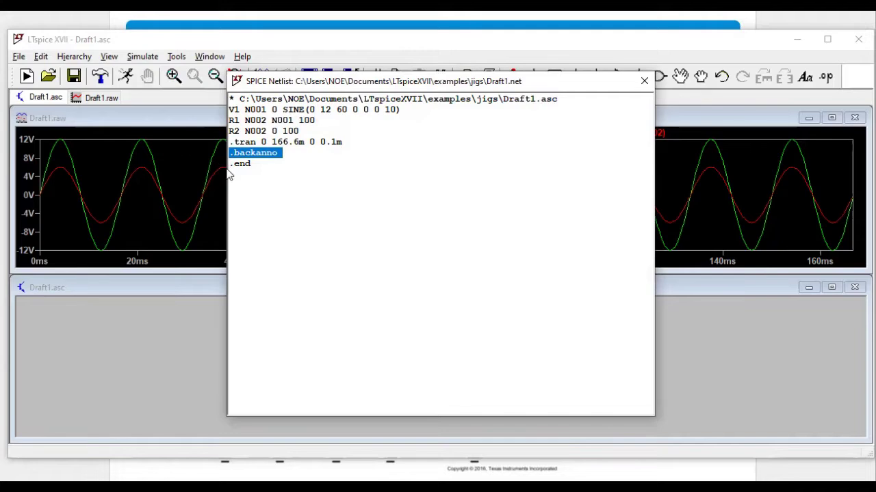
drag(232, 165, 284, 178)
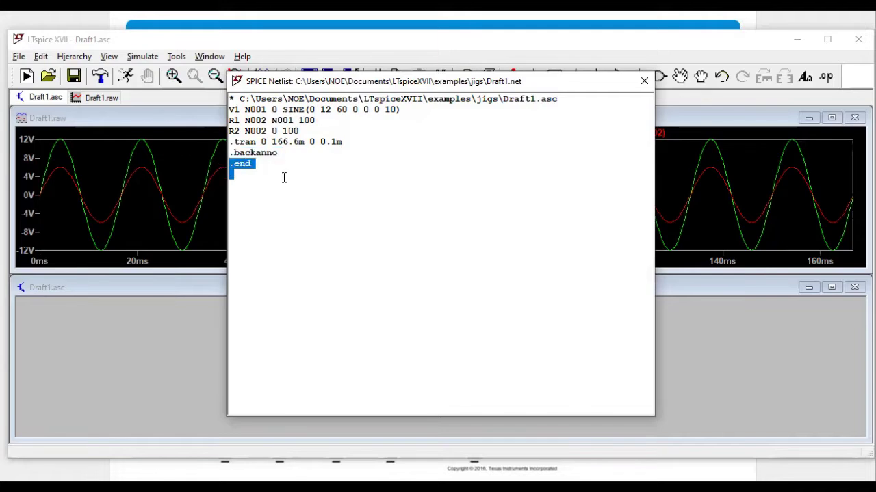
click(376, 208)
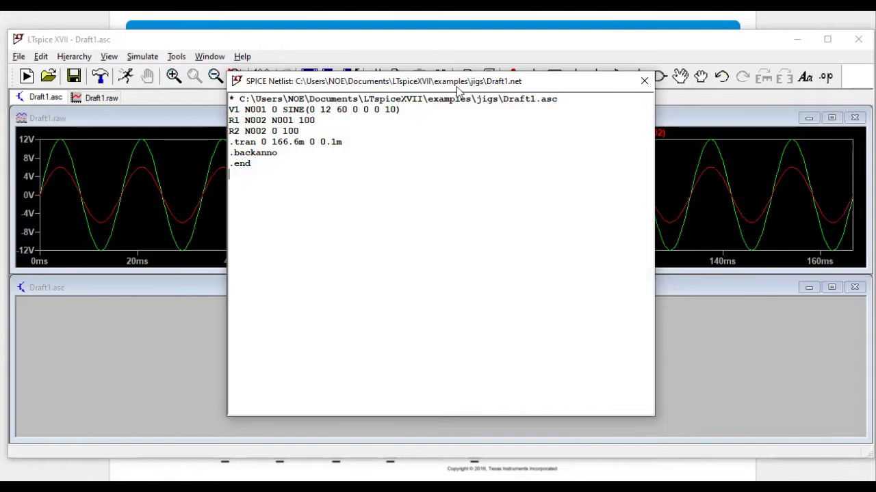
- Review the whole netlist again, including its path comment, .tran and .backanno lines, and close it
drag(266, 169, 231, 99)
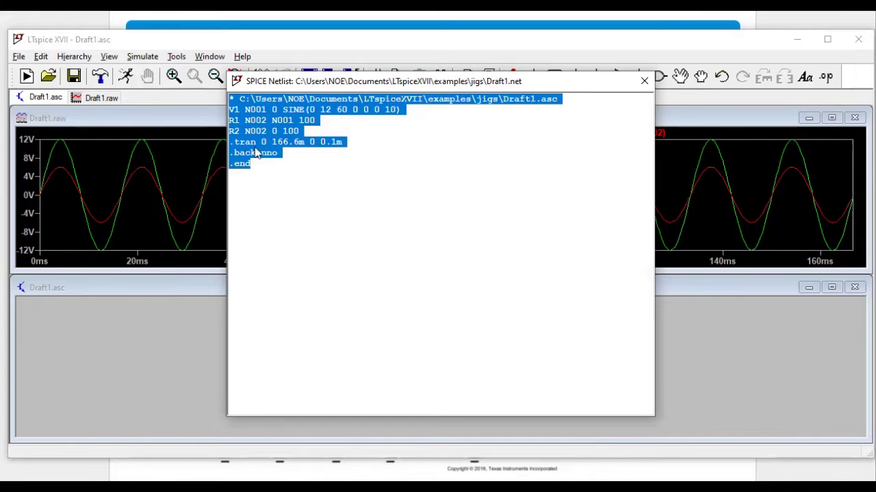
click(268, 101)
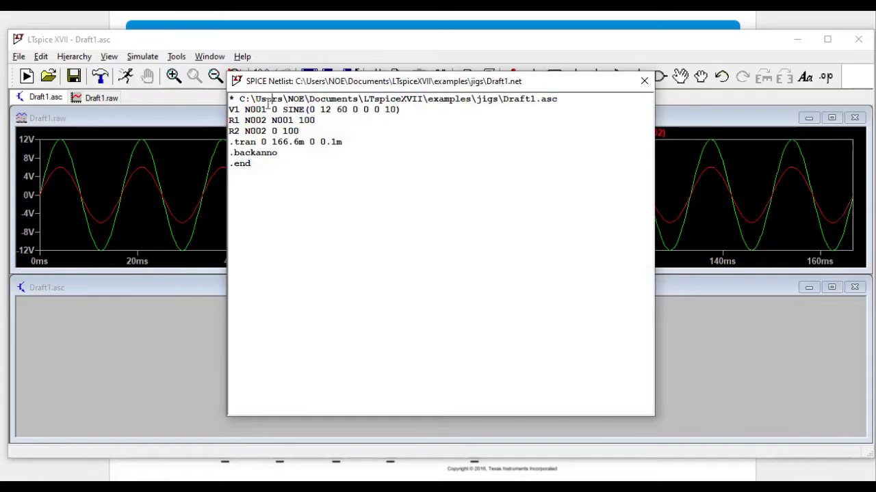
drag(240, 100, 568, 103)
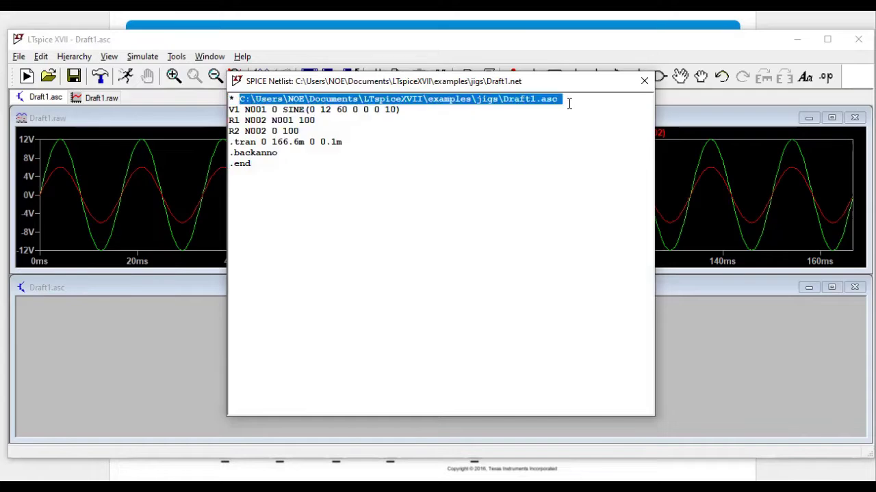
drag(286, 154, 228, 153)
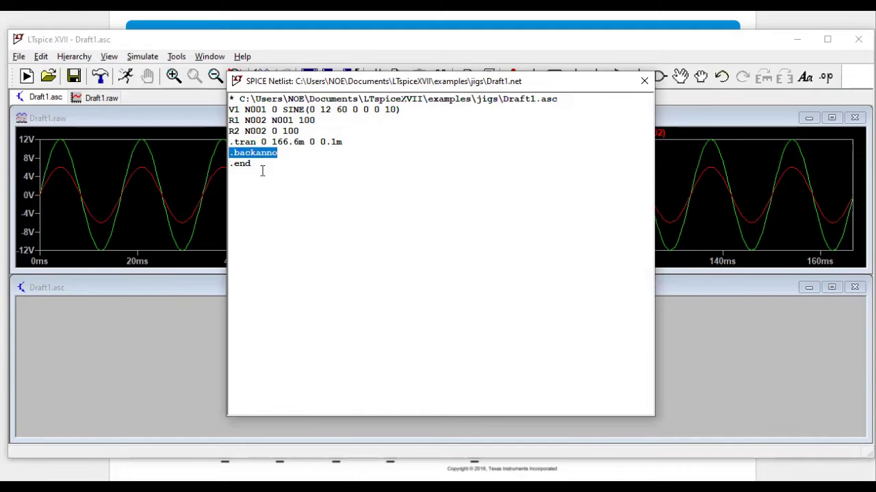
click(406, 220)
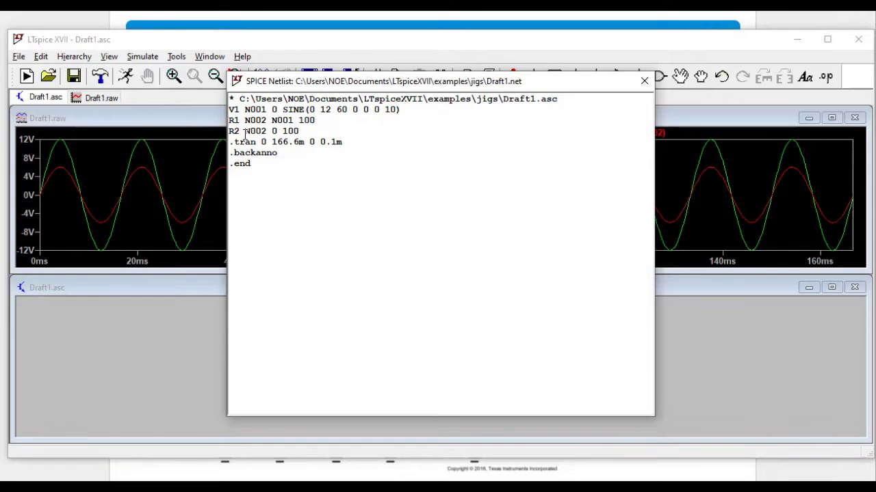
drag(233, 141, 366, 142)
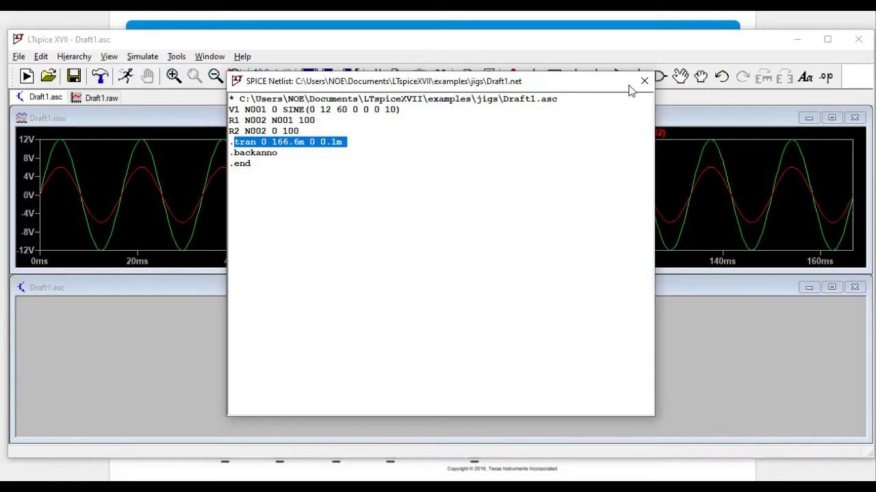
drag(290, 156, 211, 162)
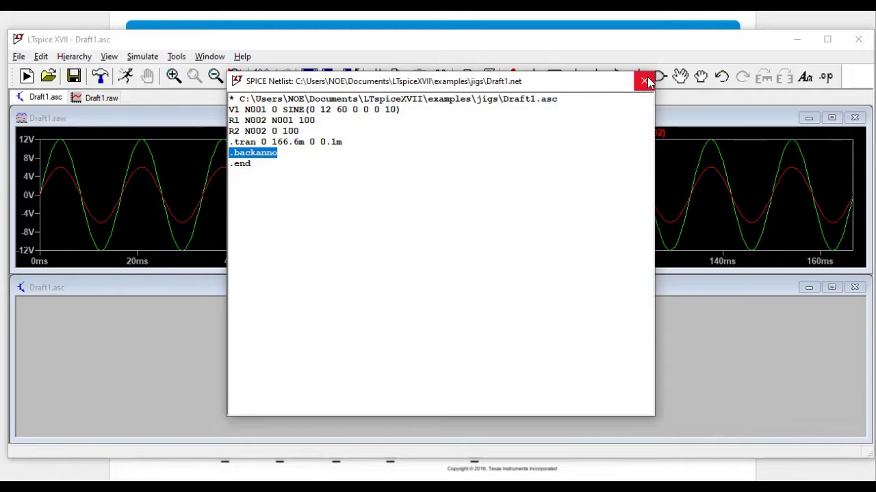
click(339, 97)
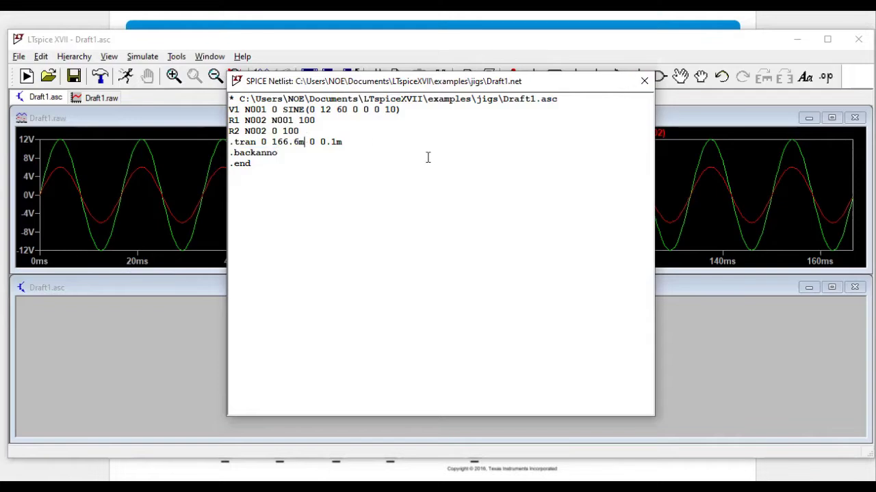
click(643, 81)
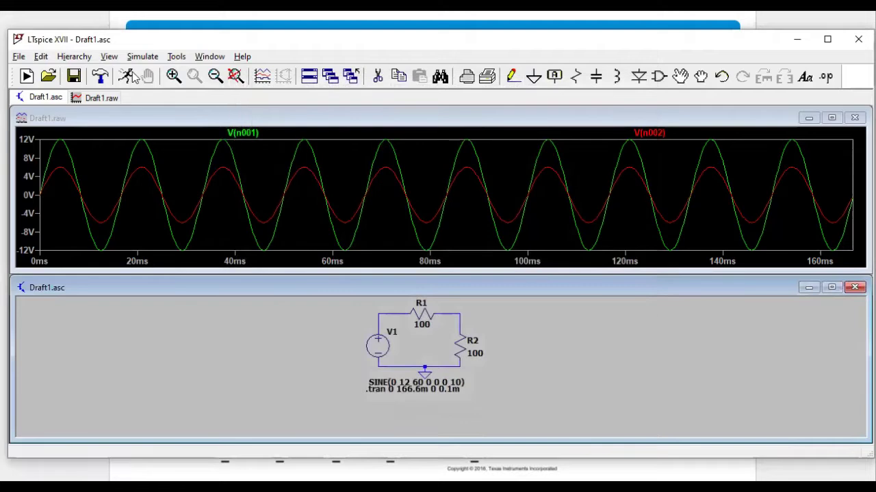
click(142, 58)
mouse_move(176, 55)
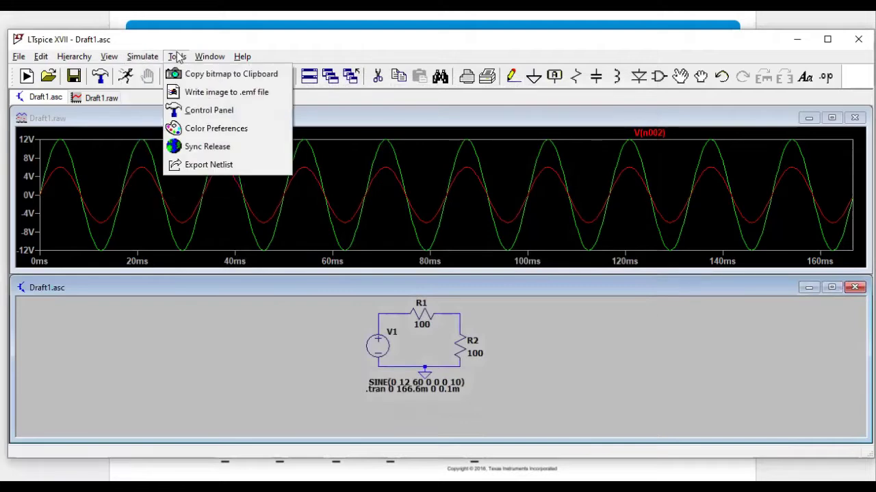
mouse_move(110, 57)
mouse_move(142, 58)
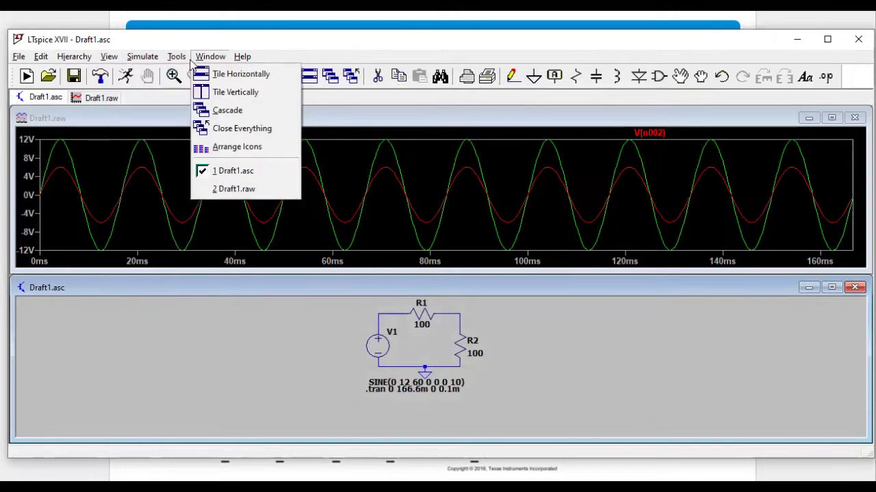
click(283, 401)
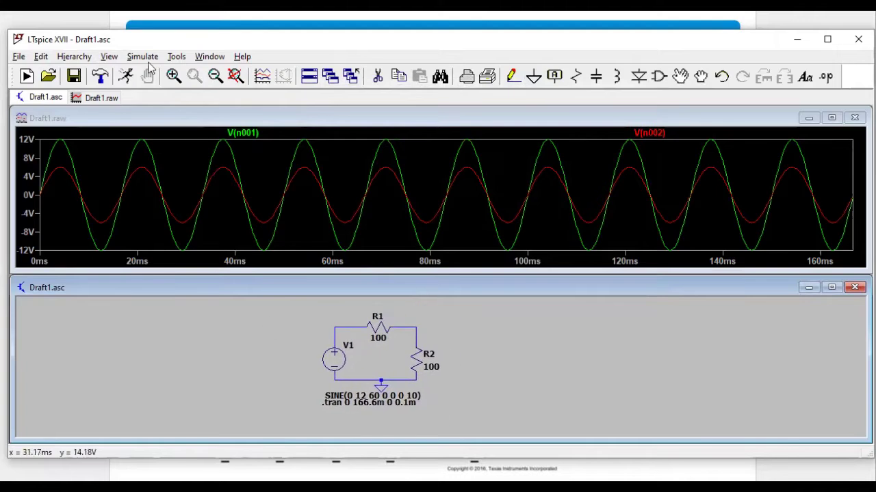
- Show the bill of materials on the schematic and bring the circuit and its component table fully into view
click(146, 58)
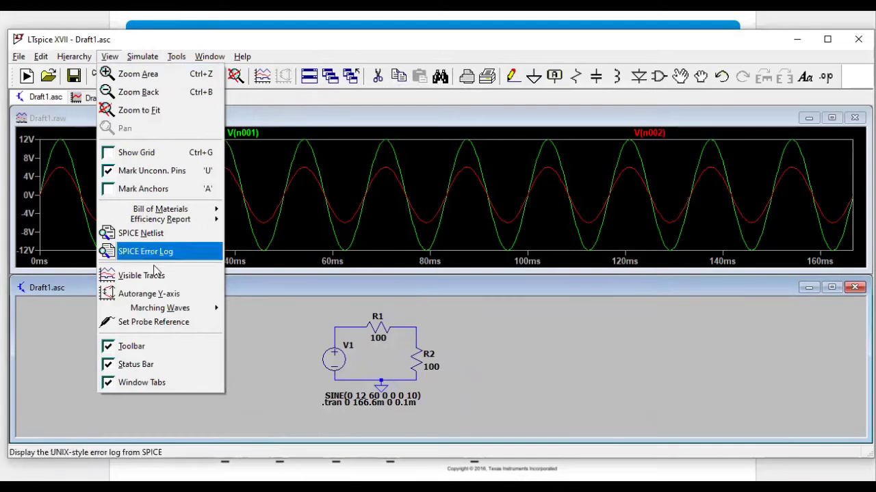
mouse_move(175, 221)
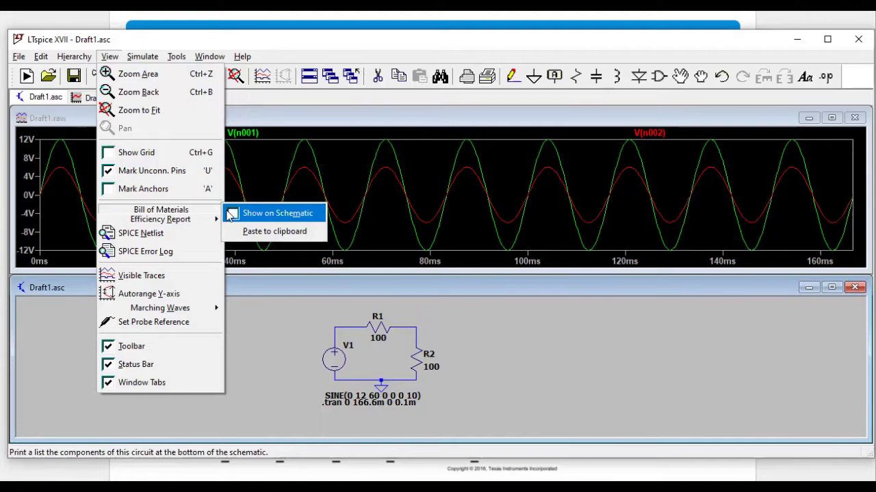
click(274, 213)
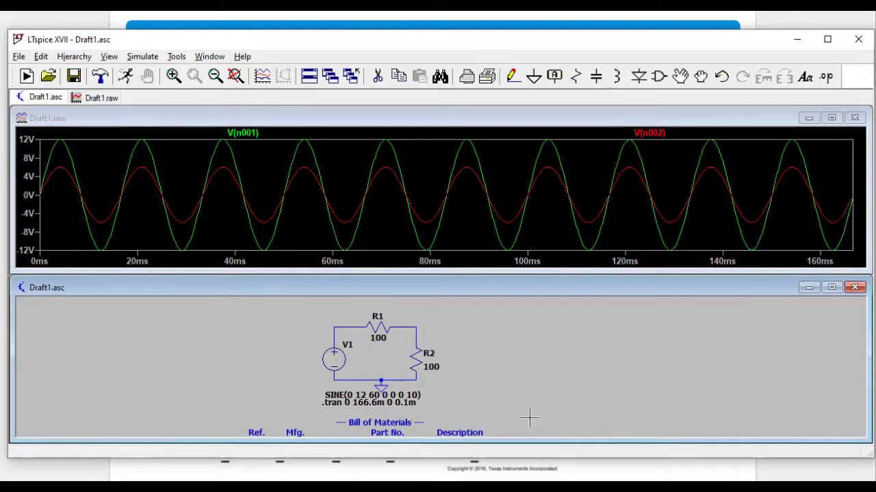
right_click(507, 422)
click(499, 413)
scroll(493, 414, down, 5)
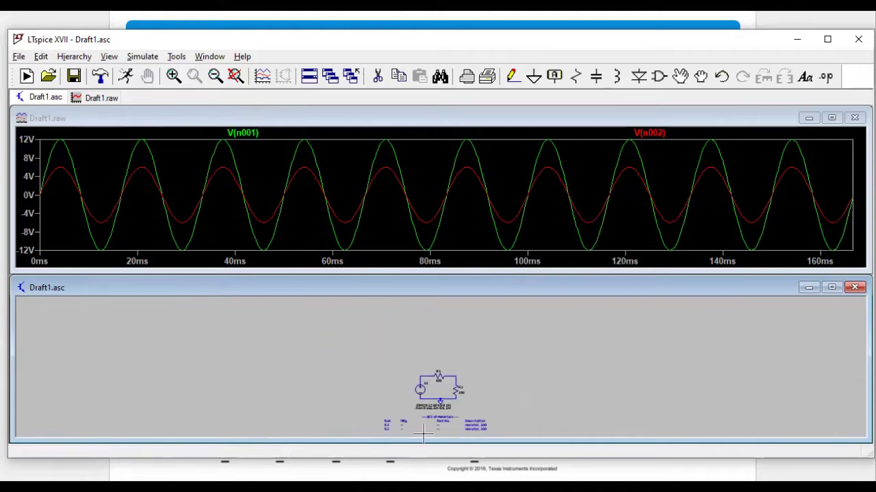
scroll(423, 433, up, 3)
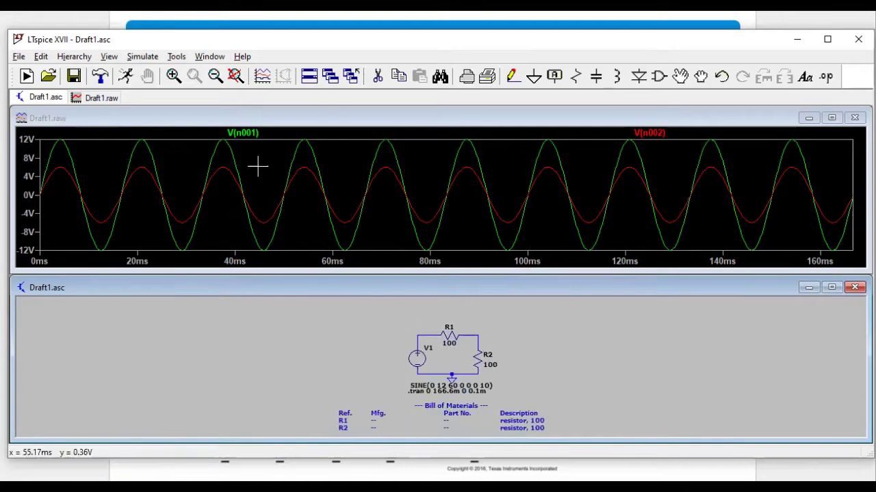
click(136, 60)
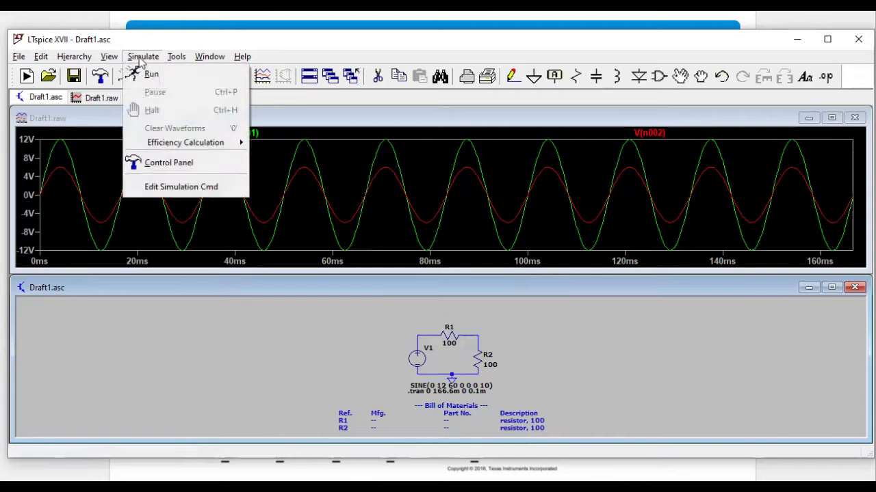
mouse_move(109, 56)
key(Escape)
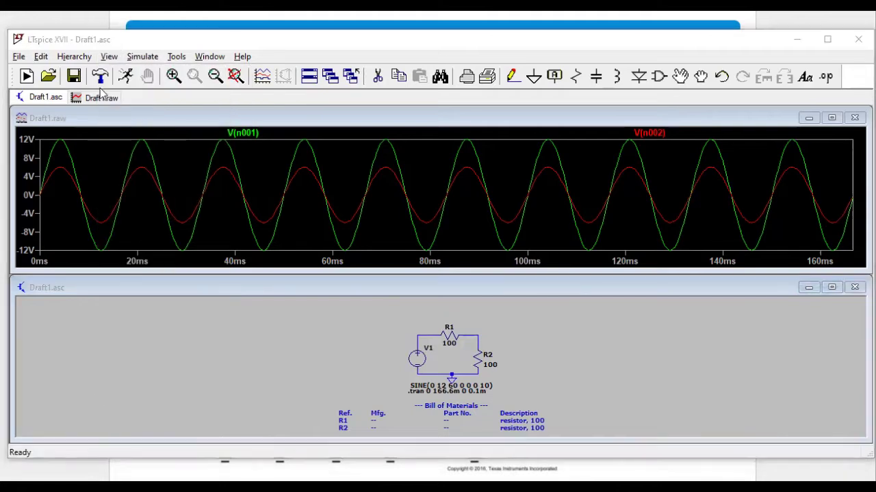
click(145, 58)
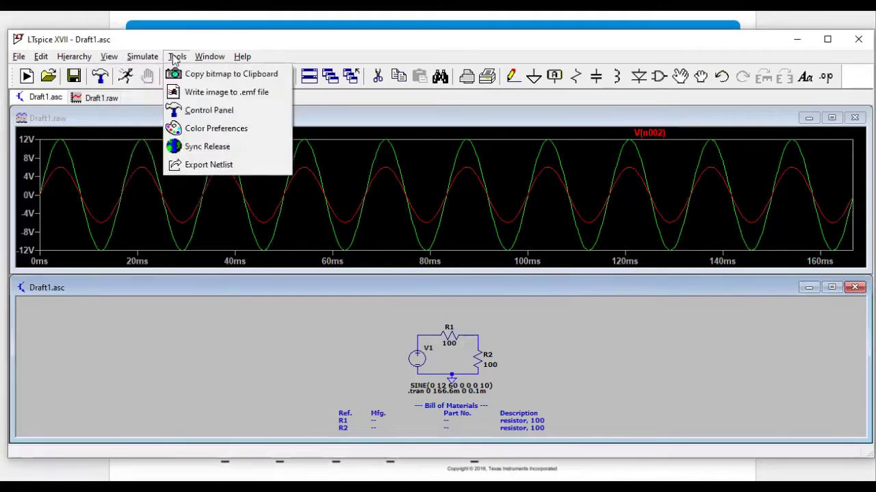
mouse_move(110, 57)
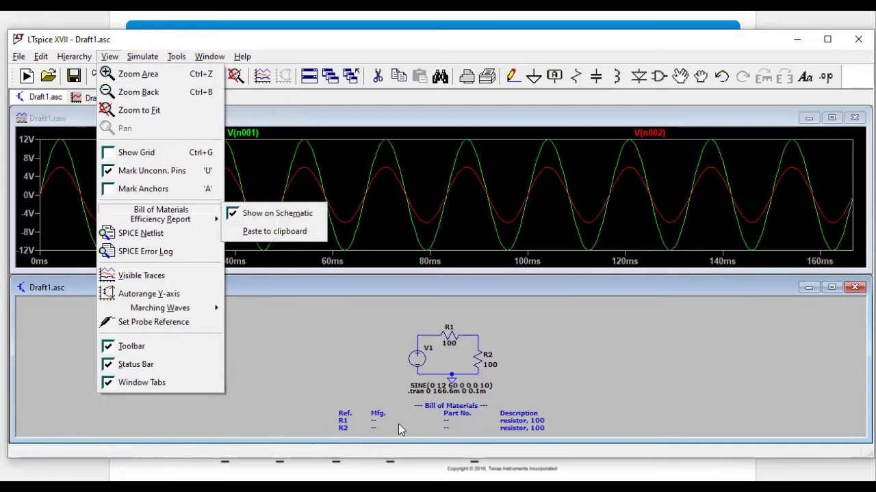
click(373, 424)
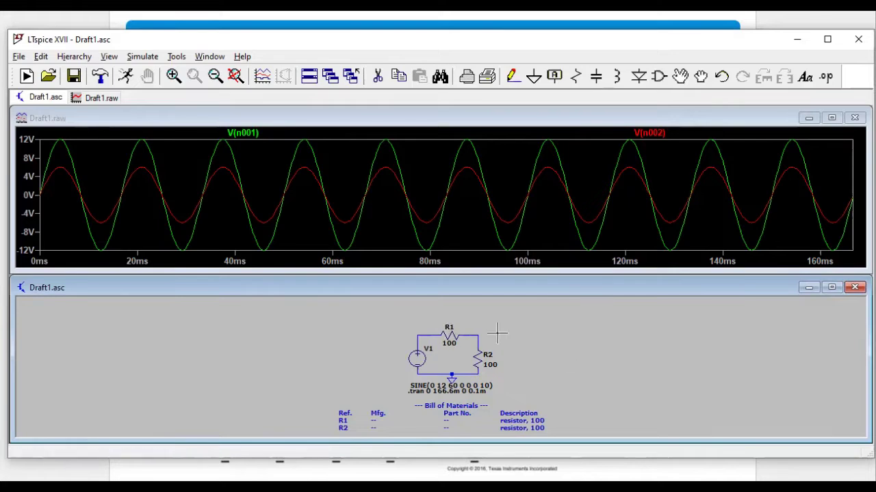
- Assign R1 the 105 Ω, 1% tolerance, 0.1 W part from the standard resistor database
right_click(448, 337)
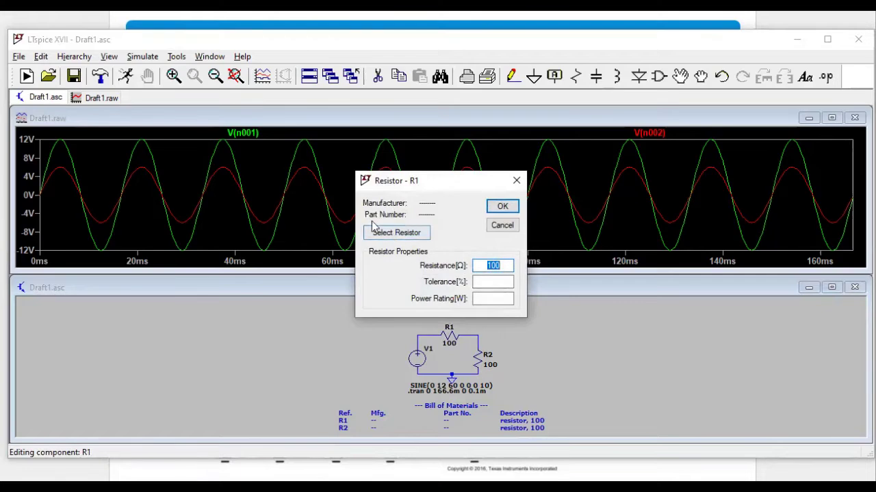
click(400, 232)
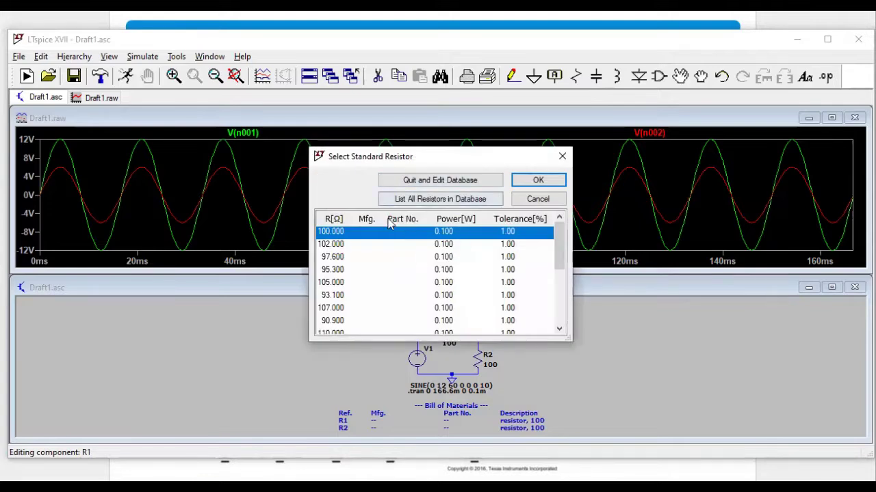
drag(489, 160, 224, 201)
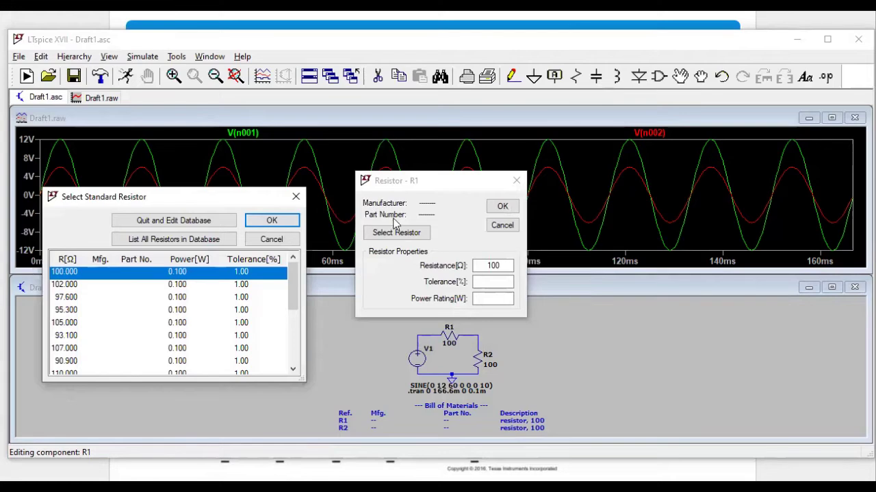
drag(171, 201, 400, 137)
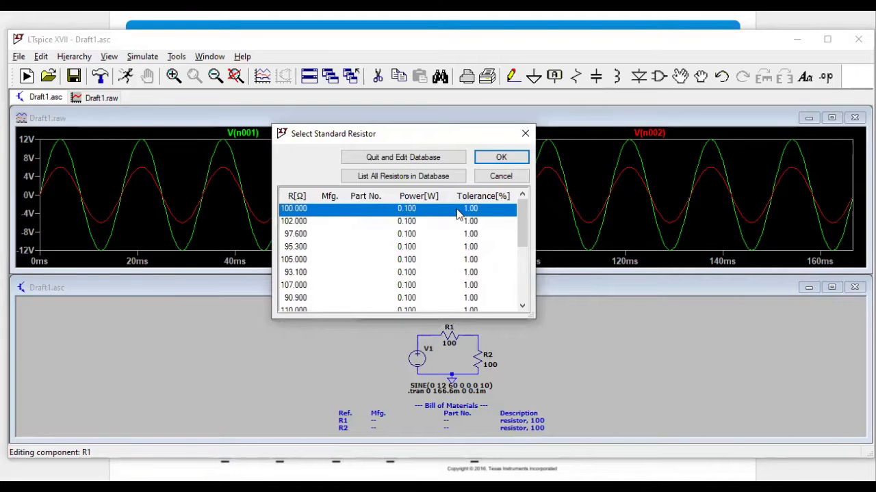
scroll(455, 268, down, 3)
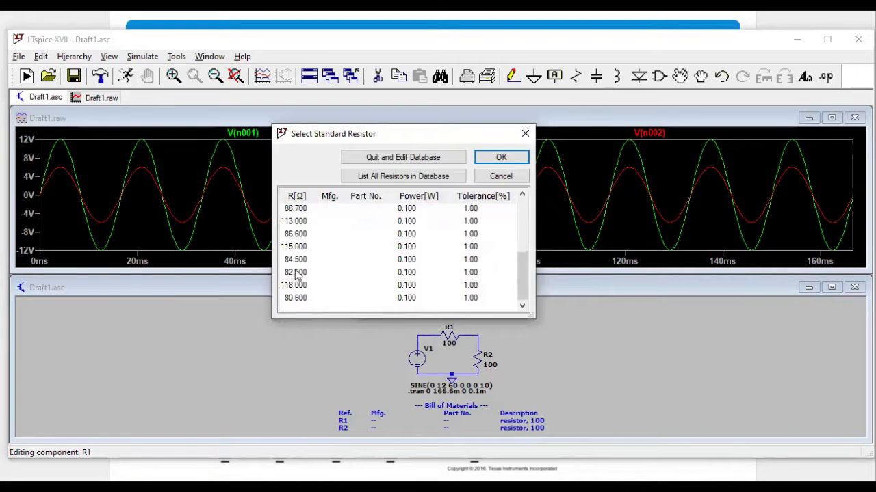
scroll(338, 260, up, 3)
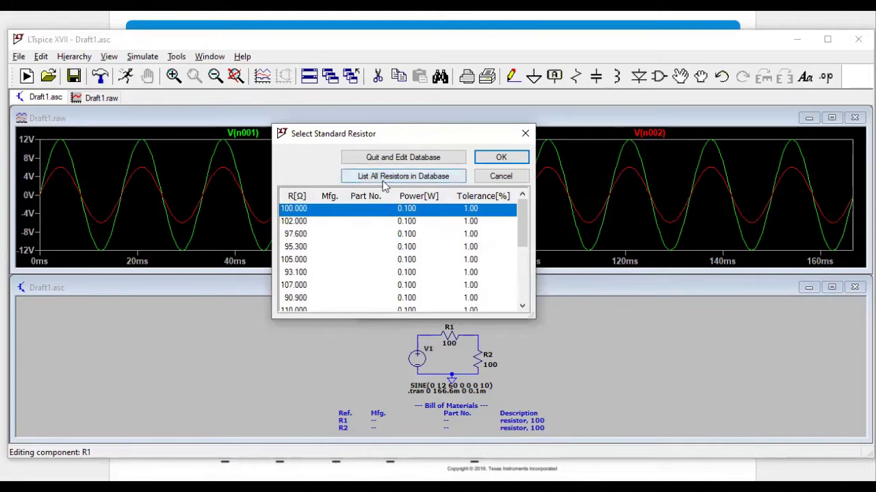
click(311, 222)
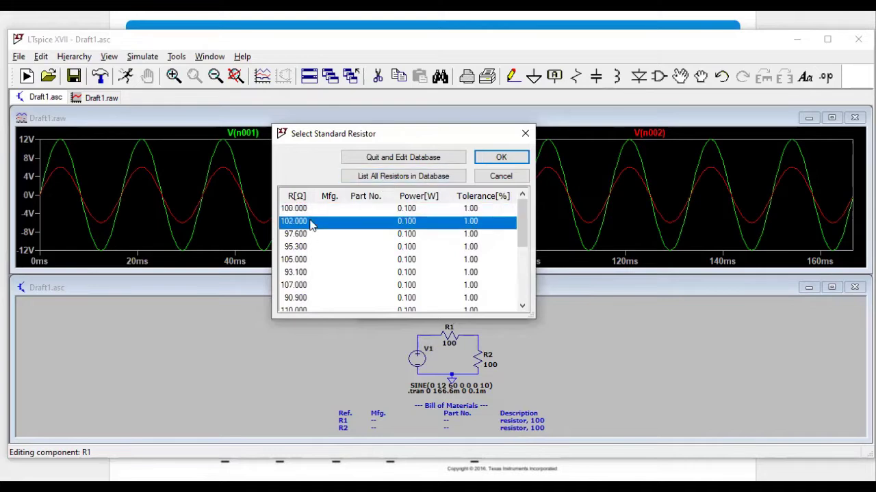
click(303, 262)
click(501, 156)
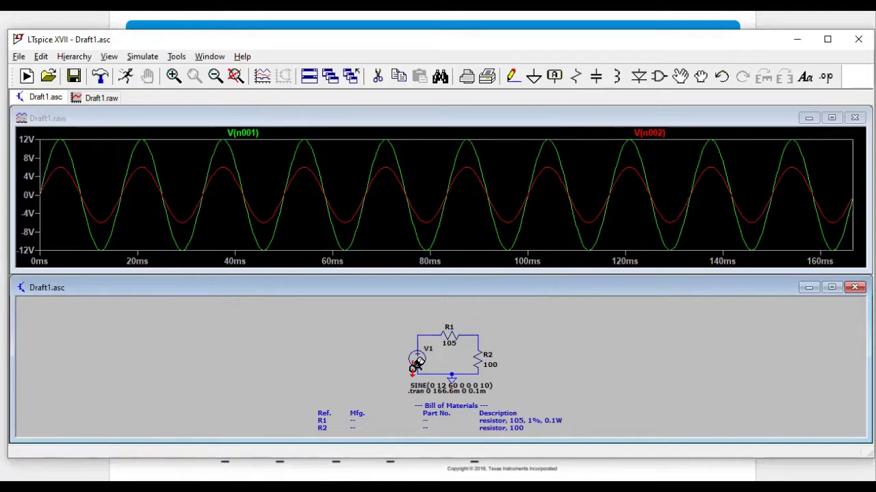
scroll(409, 395, up, 1)
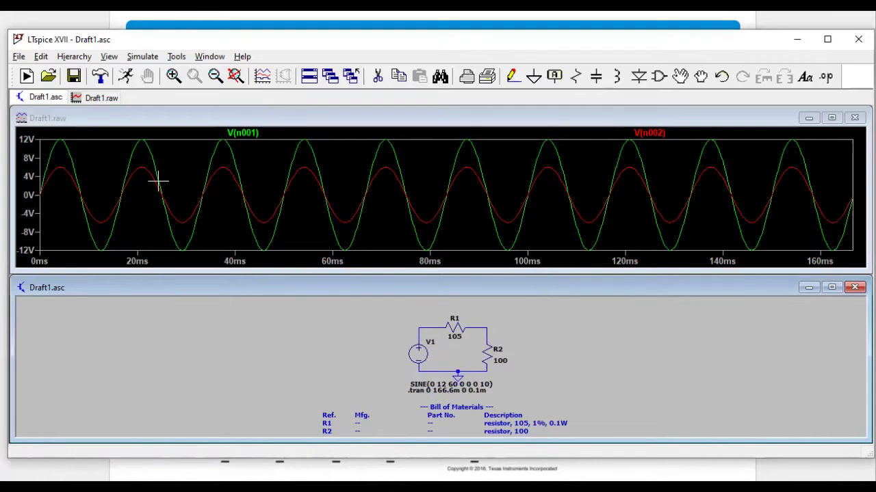
- Rerun the simulation and examine the R1 and R2 entries in the bill of materials
click(125, 77)
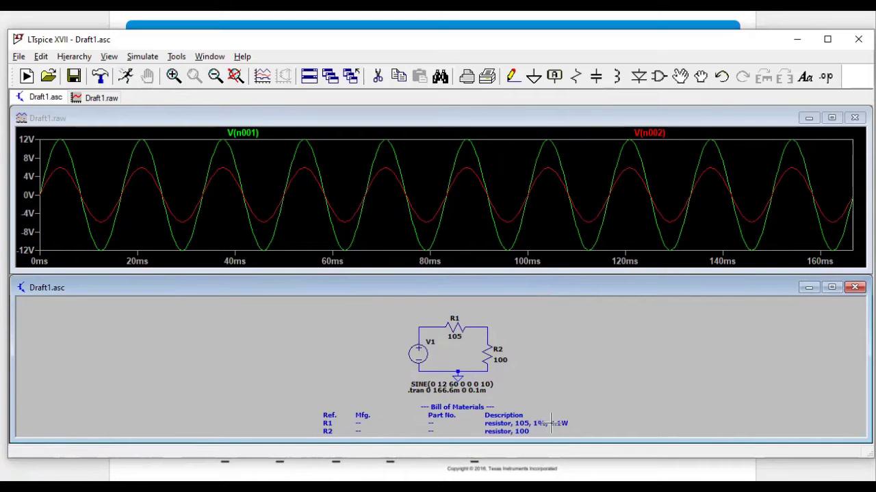
scroll(540, 428, down, 1)
scroll(540, 431, up, 3)
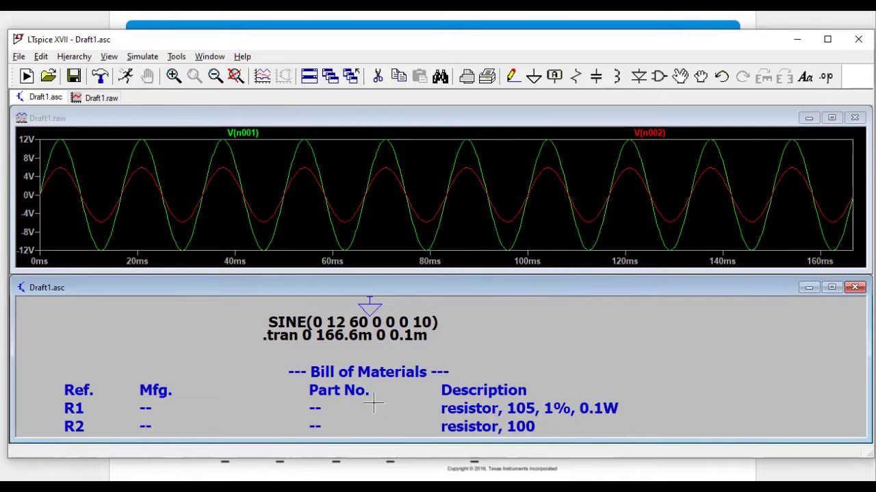
scroll(373, 405, down, 5)
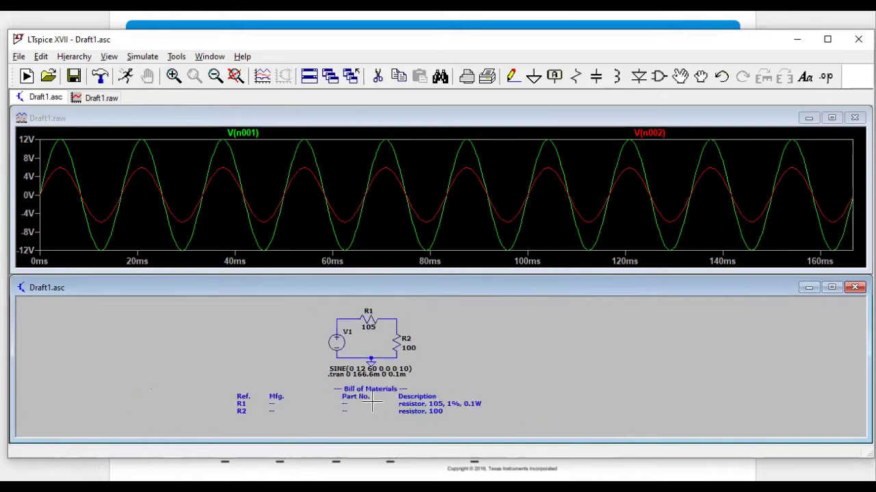
scroll(373, 405, up, 1)
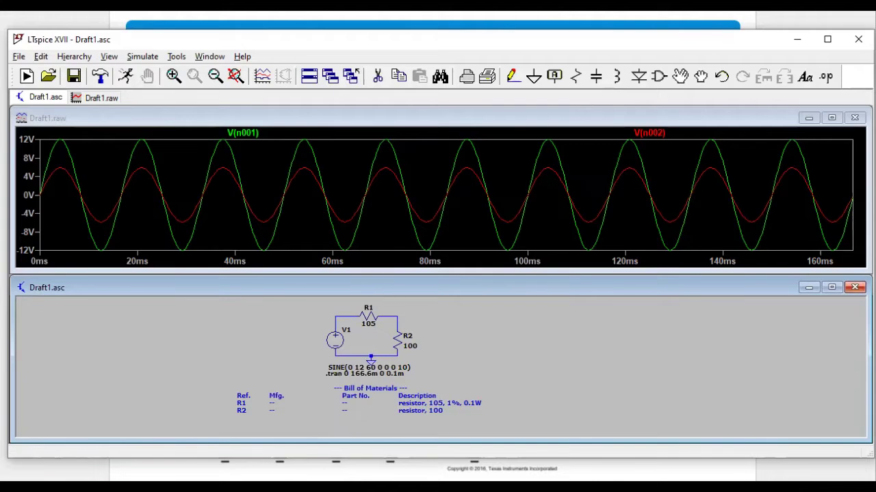
- Close the Draft1 schematic without saving its changes and create a new blank schematic
click(854, 287)
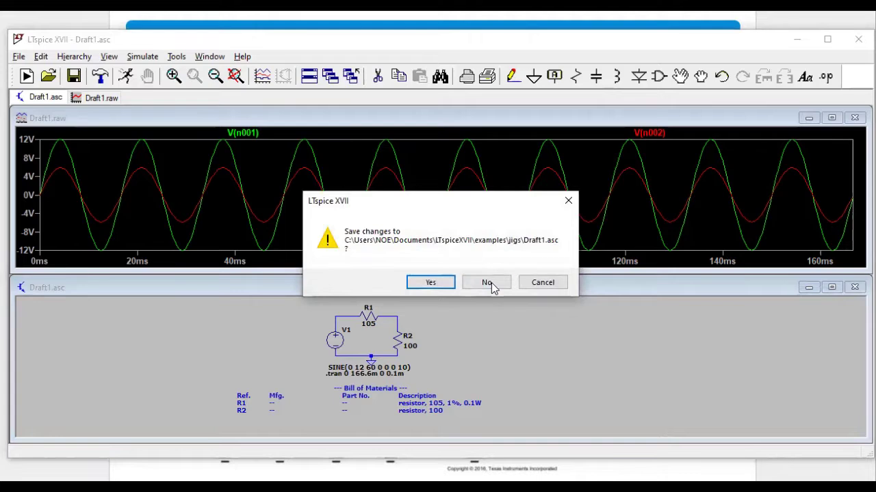
click(487, 283)
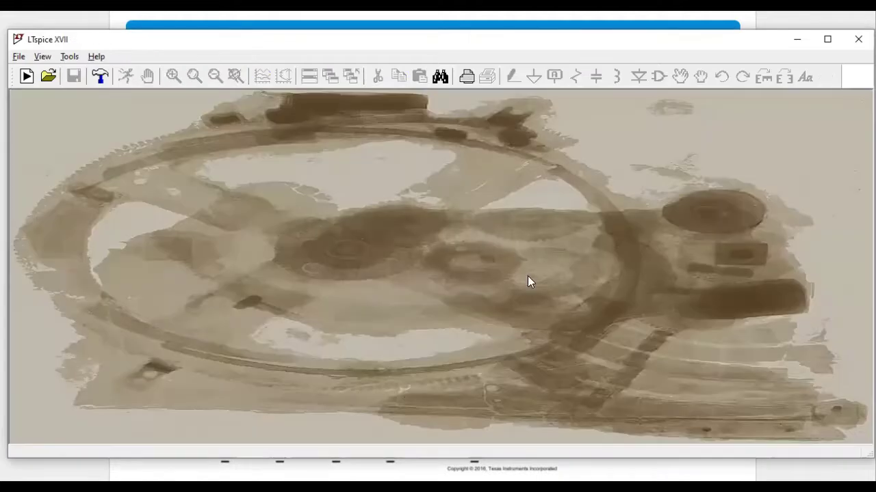
click(19, 56)
click(21, 74)
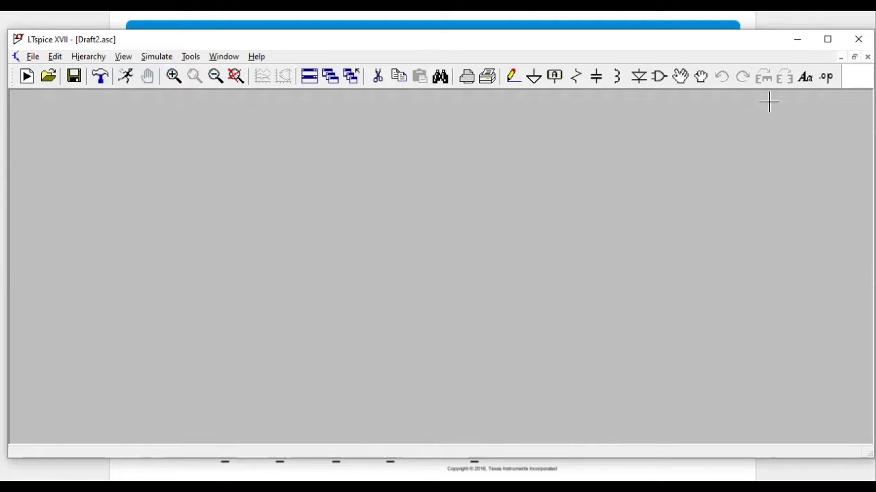
- Start adding a component and open the PowerProducts folder of the symbol library
click(658, 78)
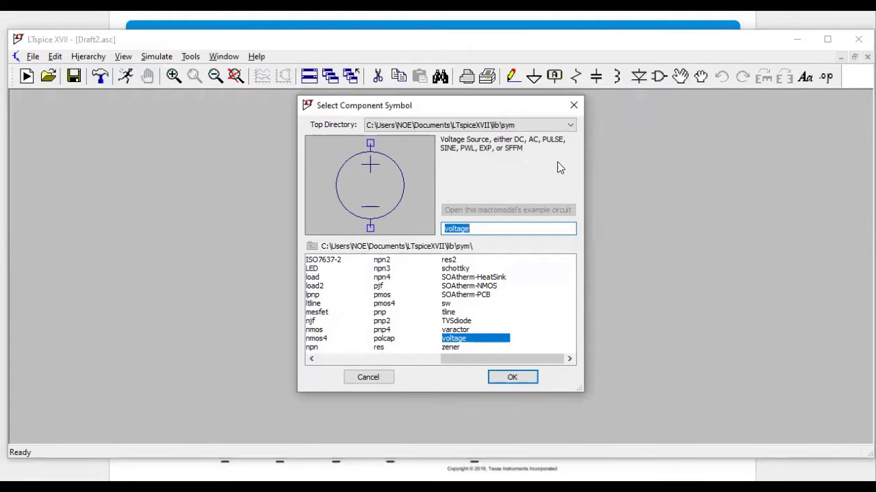
click(420, 358)
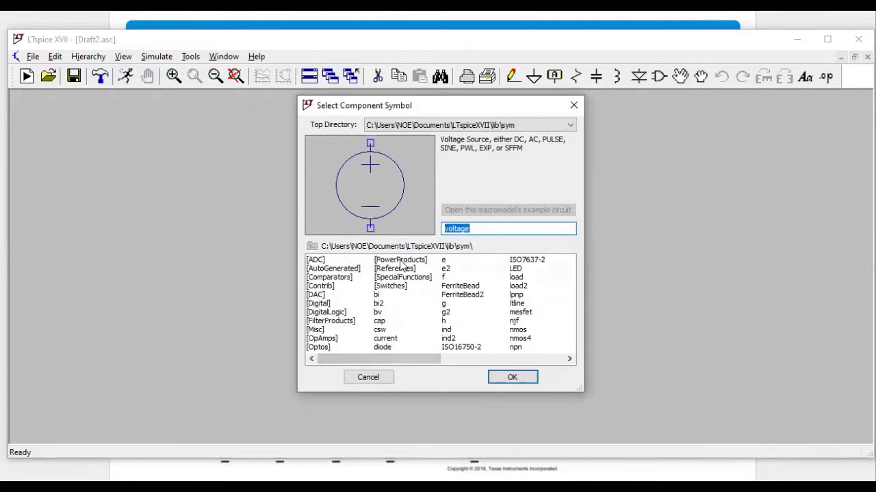
click(402, 262)
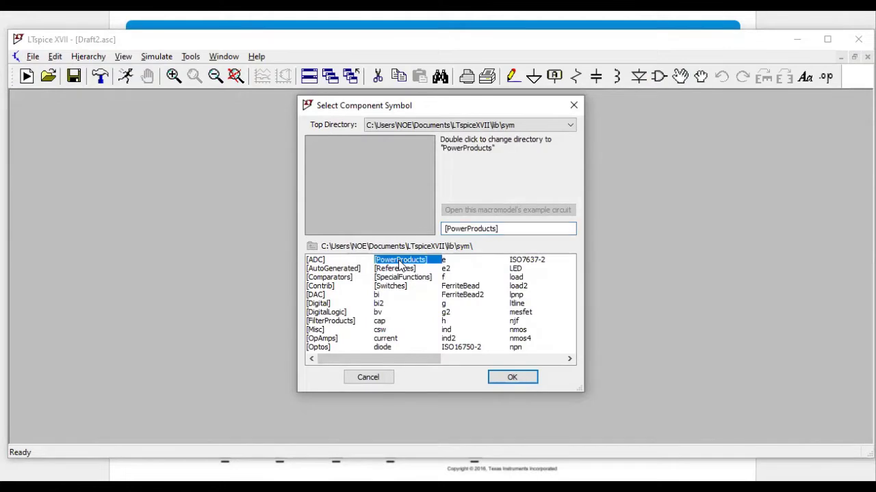
double_click(401, 265)
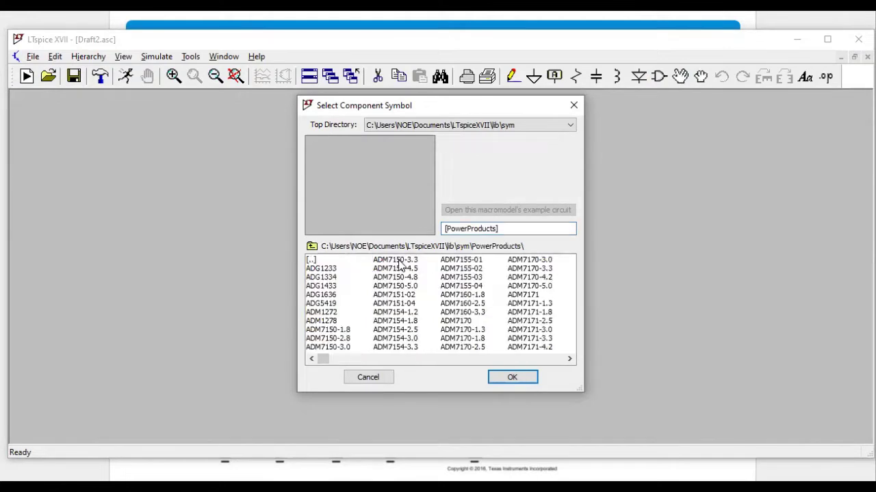
- Browse the ADM7160 and ADM7170 regulator variants and read their symbol previews and descriptions
click(343, 296)
key(Right)
key(Right)
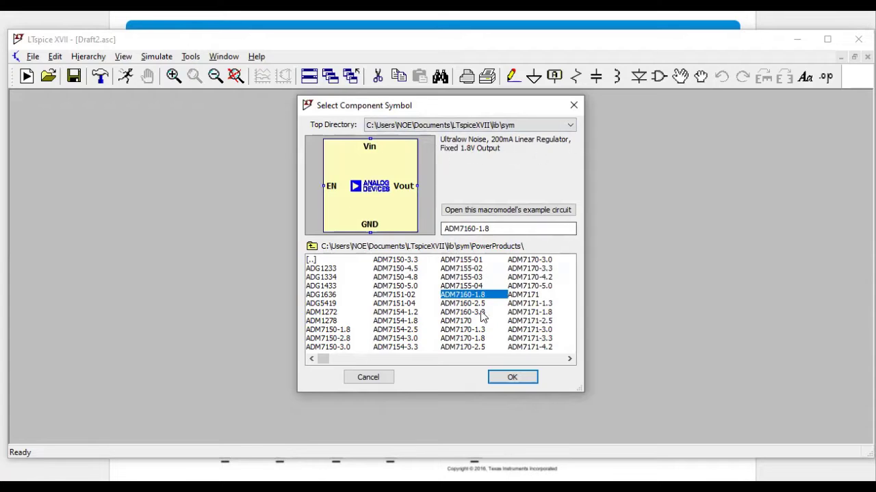
click(469, 314)
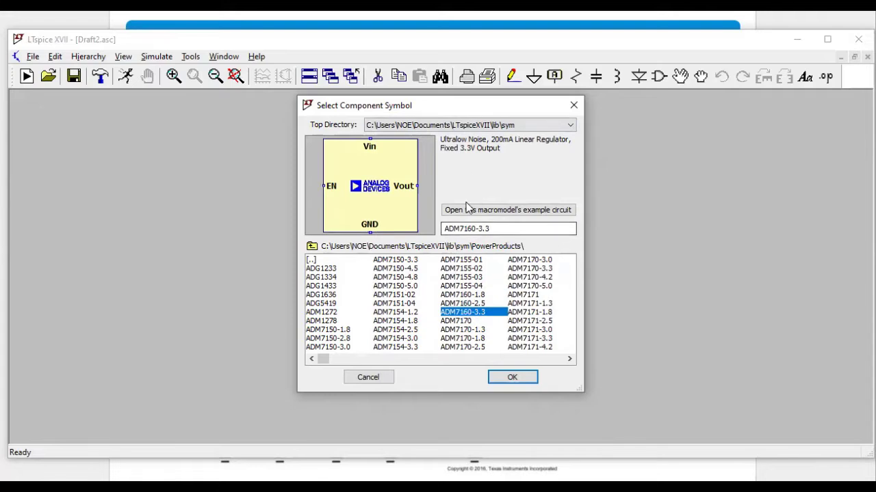
click(469, 303)
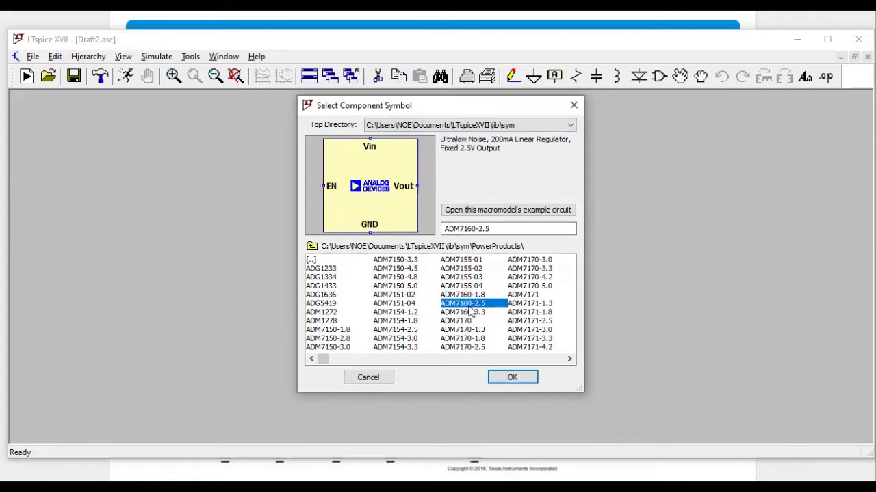
click(461, 331)
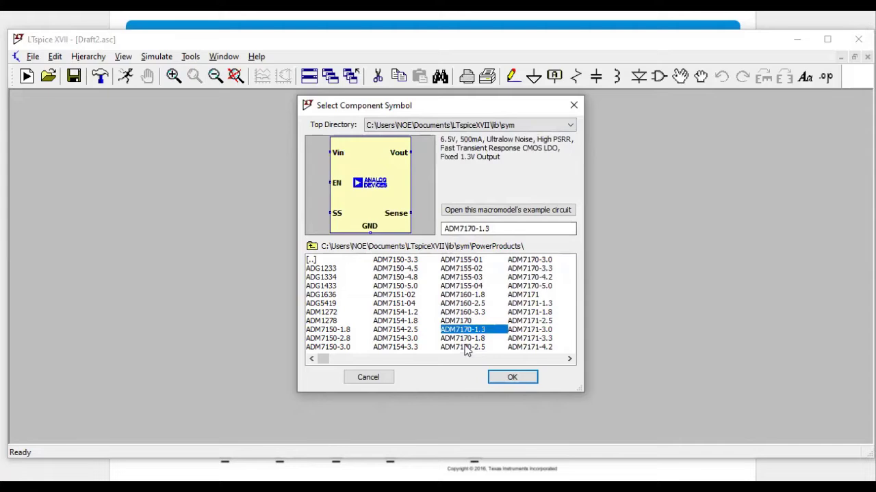
click(533, 286)
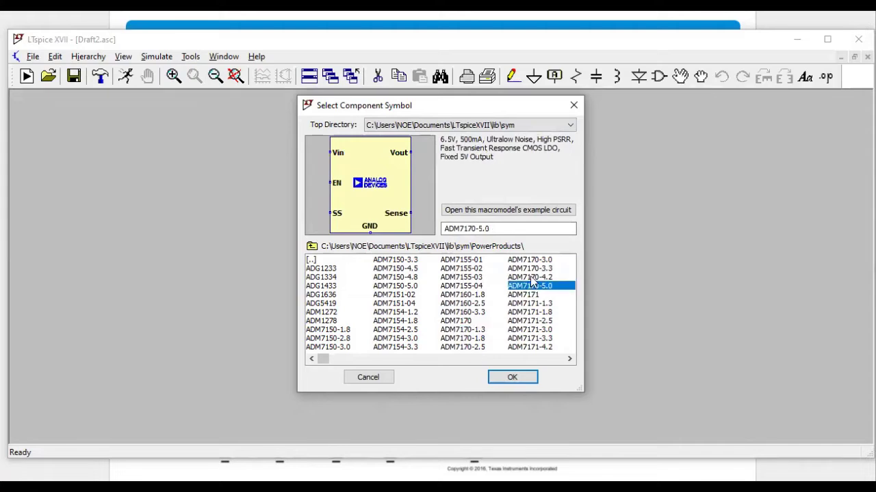
- Choose the ADM7160-2.5 linear regulator and open its macromodel's example circuit
click(461, 304)
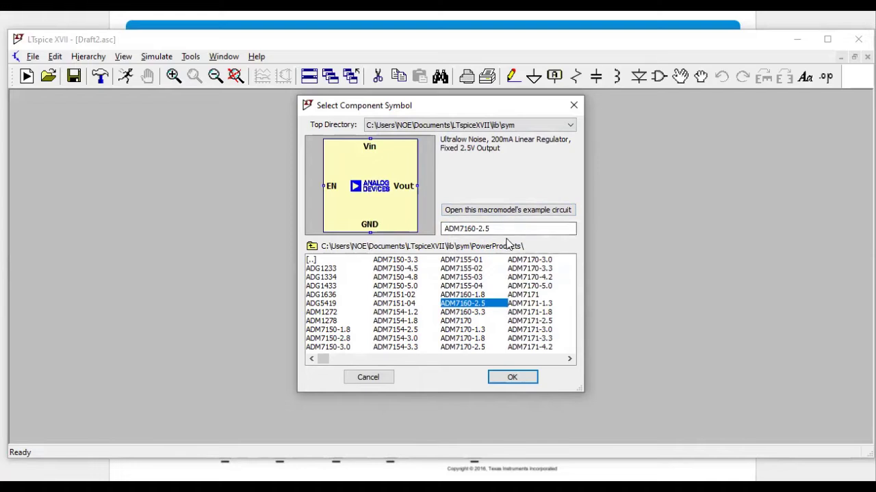
click(452, 228)
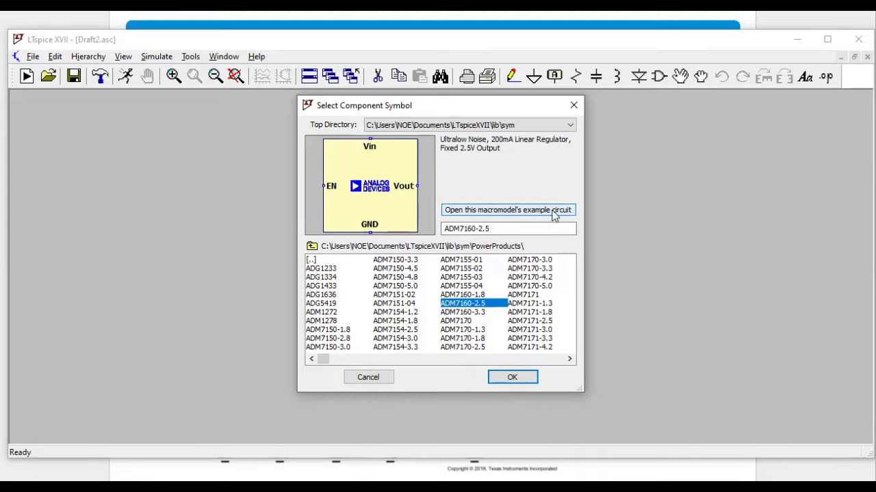
click(505, 212)
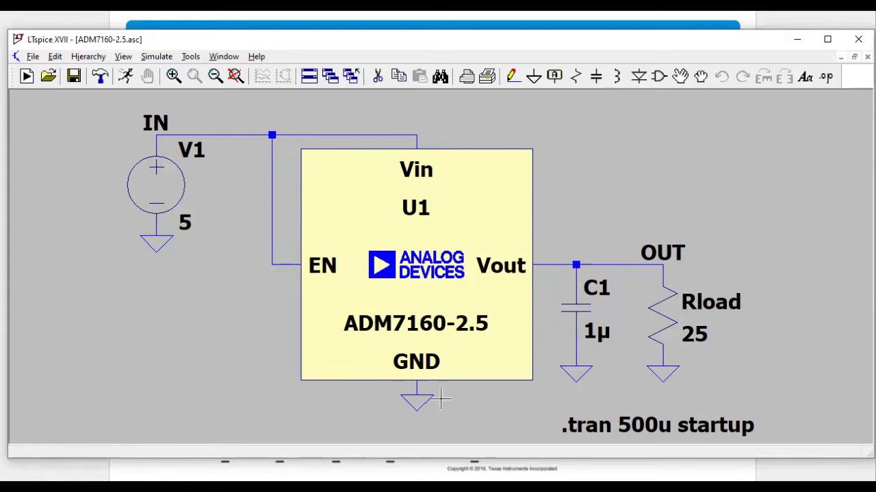
- Run the example's transient simulation and plot the OUT voltage, the IN voltage and the current through Rload
click(125, 76)
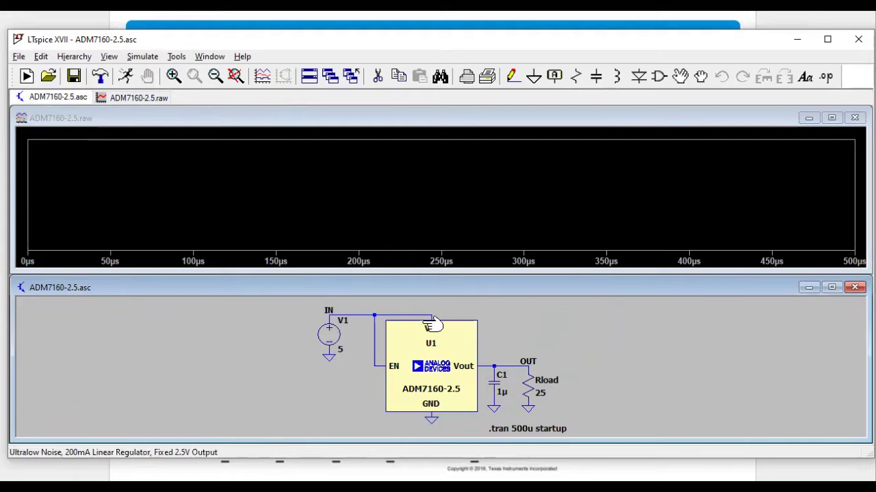
click(523, 360)
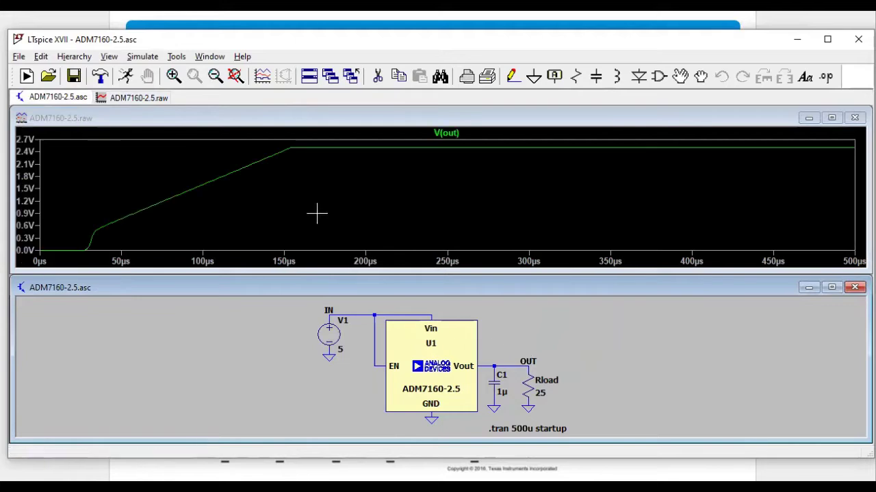
click(351, 313)
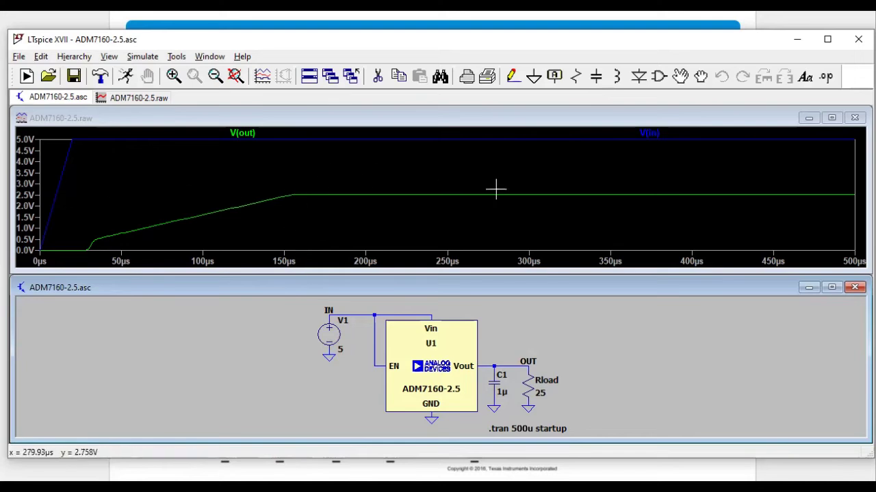
click(532, 386)
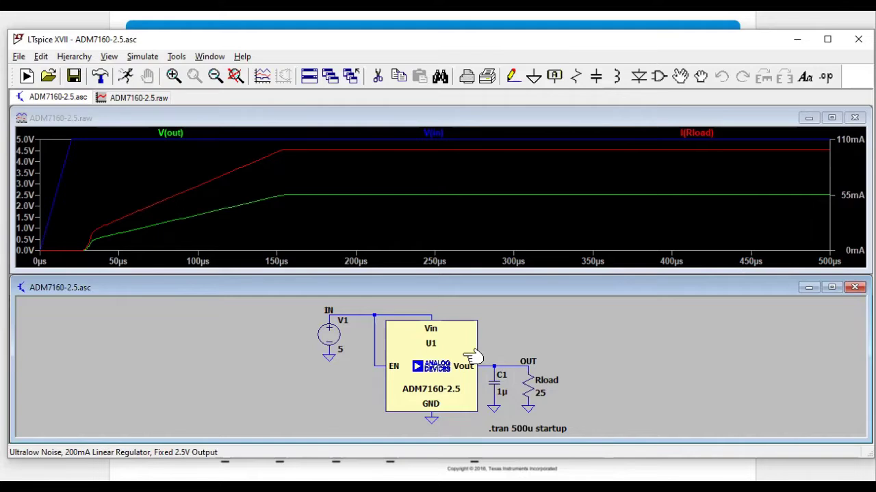
- Set the DC value of voltage source V1 to 9 V and rerun the simulation
right_click(331, 335)
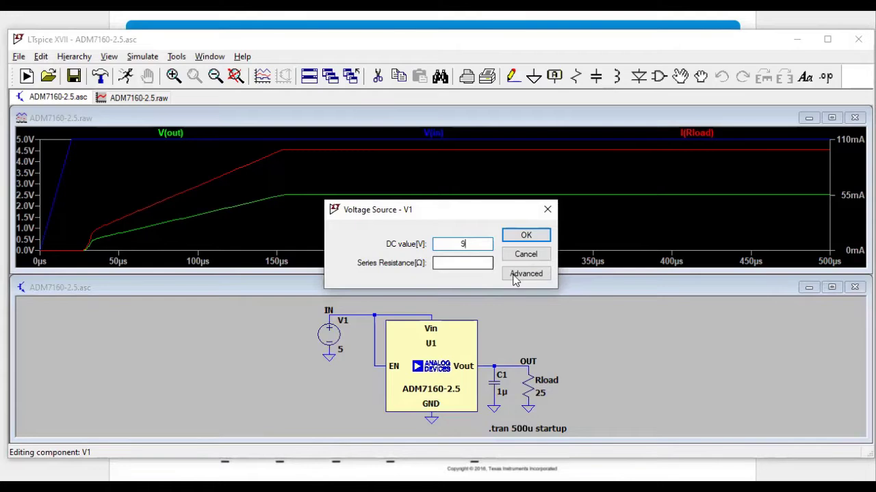
click(525, 236)
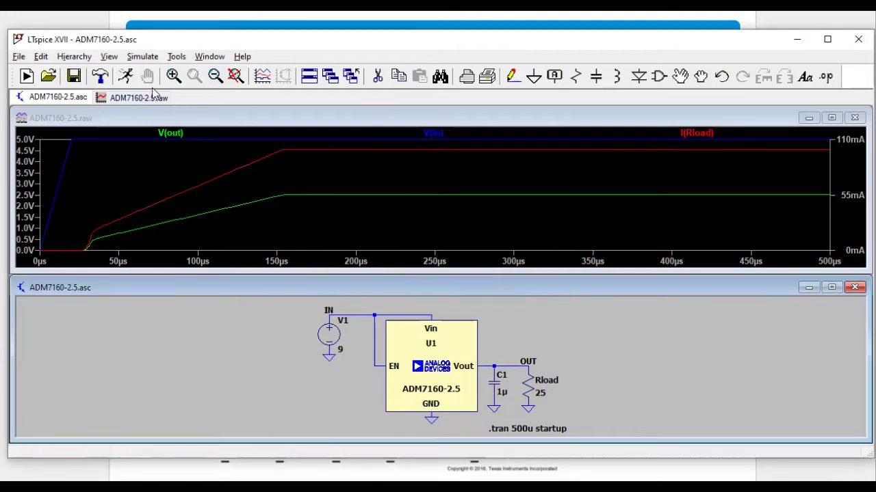
click(125, 76)
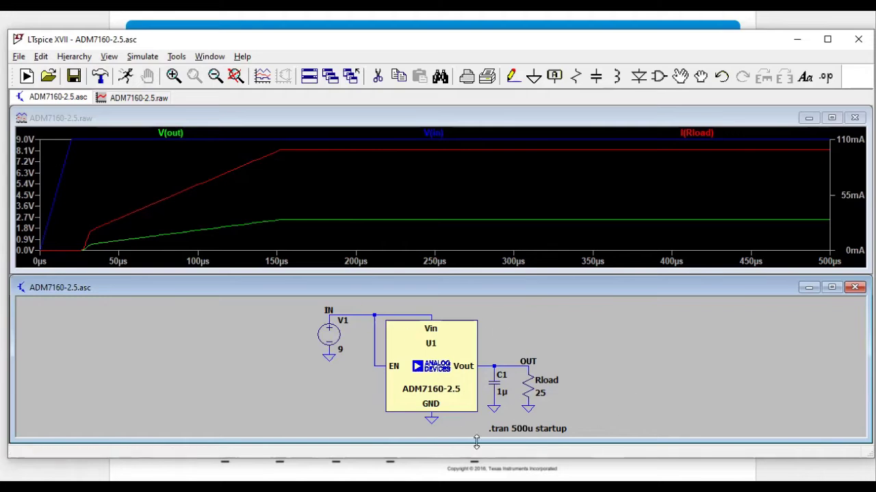
- Set the Rload resistance to 100 Ω and rerun the simulation
right_click(528, 383)
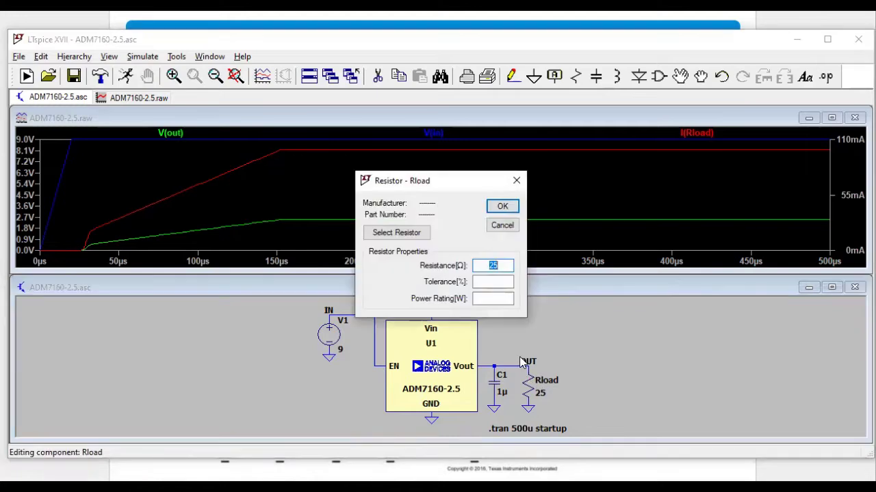
text(100)
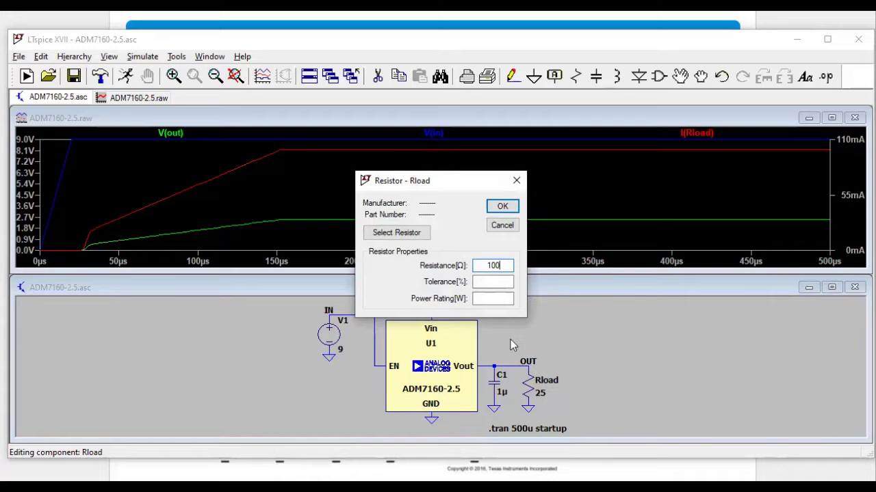
click(500, 207)
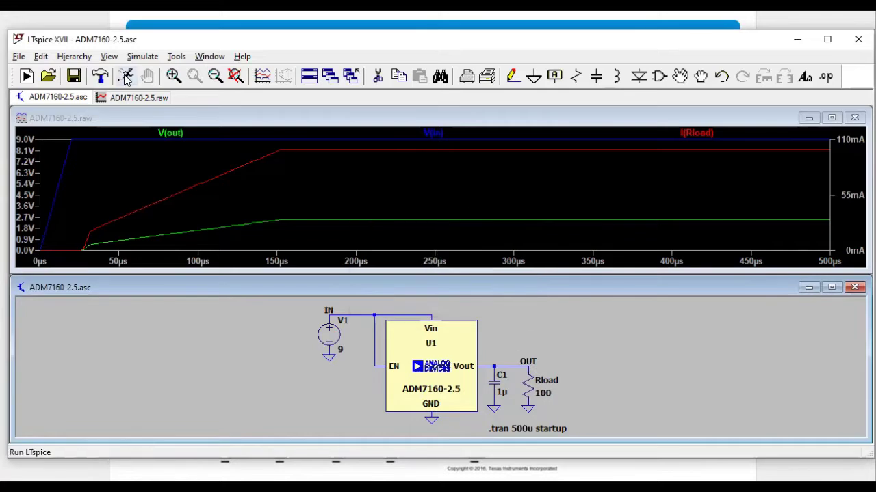
click(125, 77)
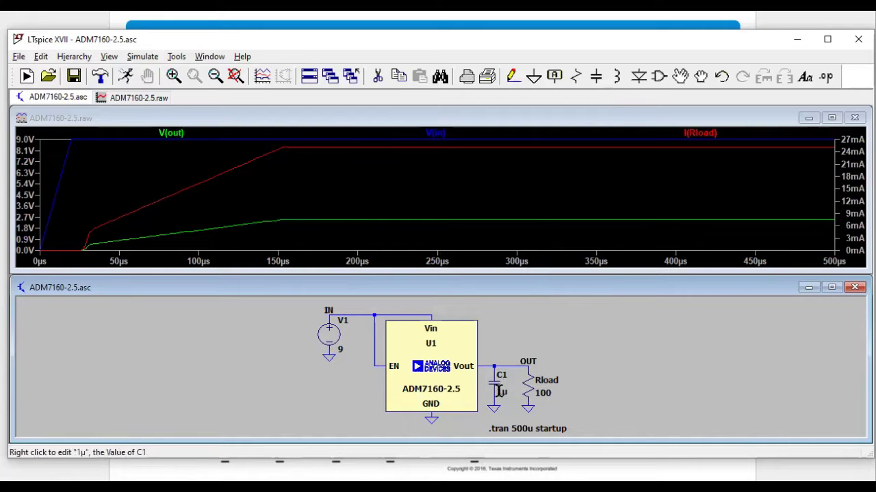
- Set the capacitance of output capacitor C1 to 0.1µ and rerun the simulation
right_click(497, 377)
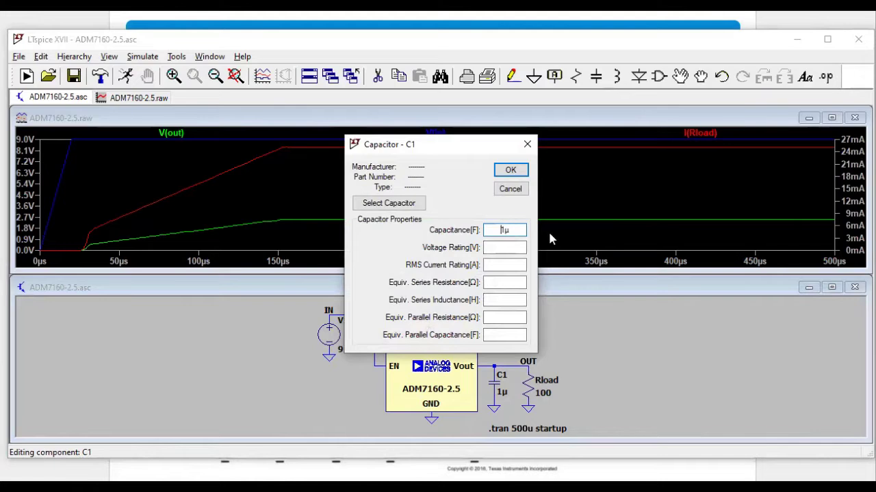
key(Home)
text(0.)
click(510, 169)
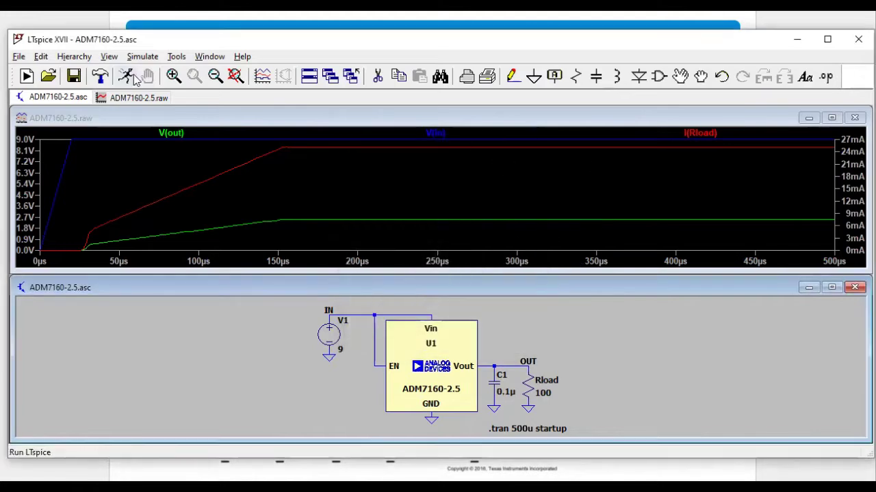
click(126, 77)
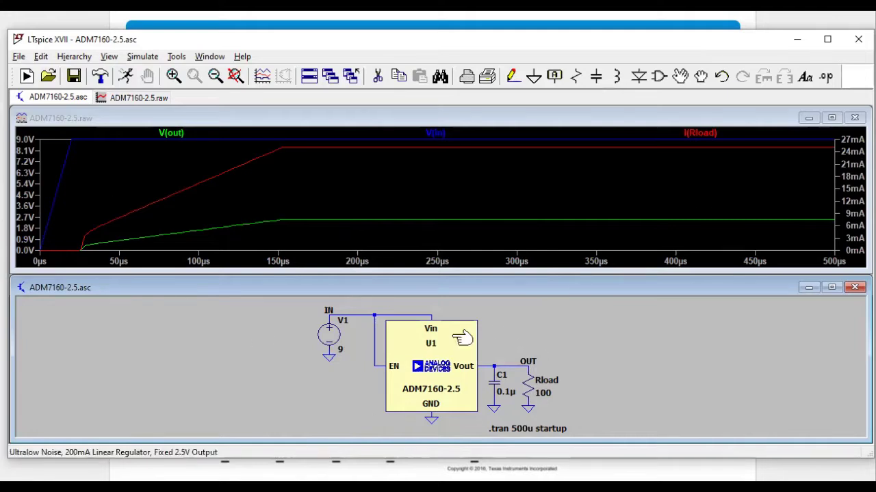
- Review the transient analysis settings of the simulation command and close them without changes
click(137, 57)
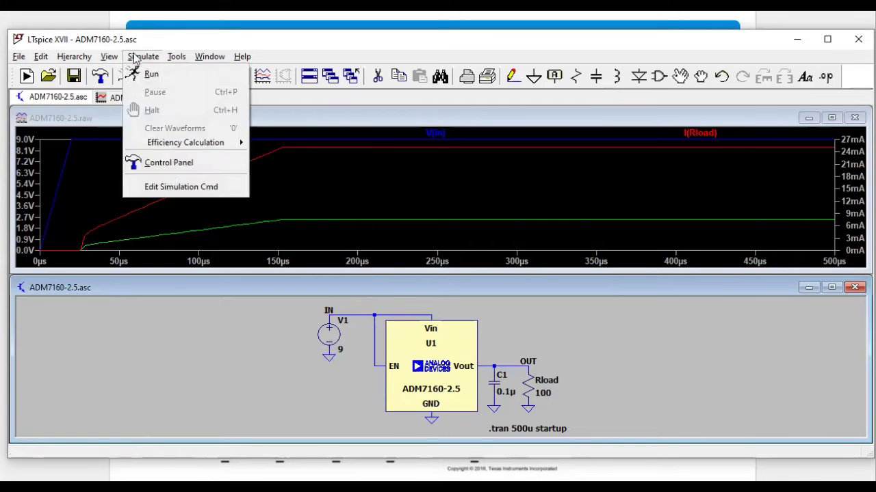
click(186, 189)
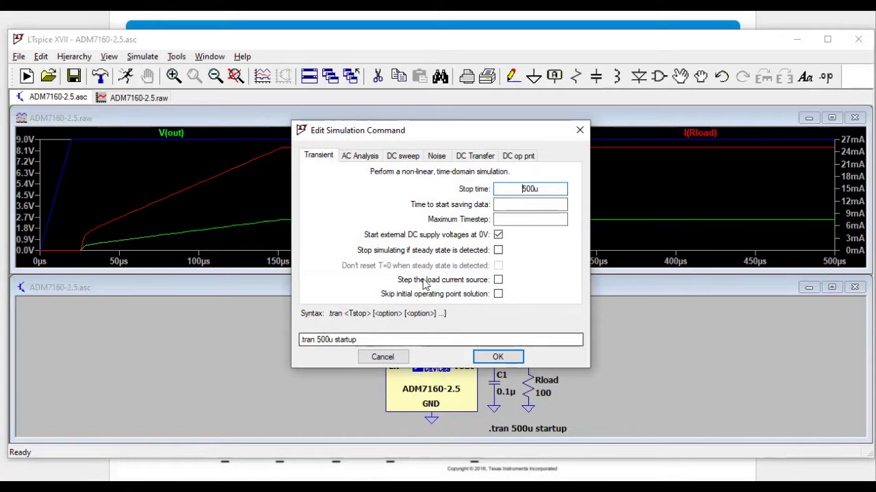
click(580, 131)
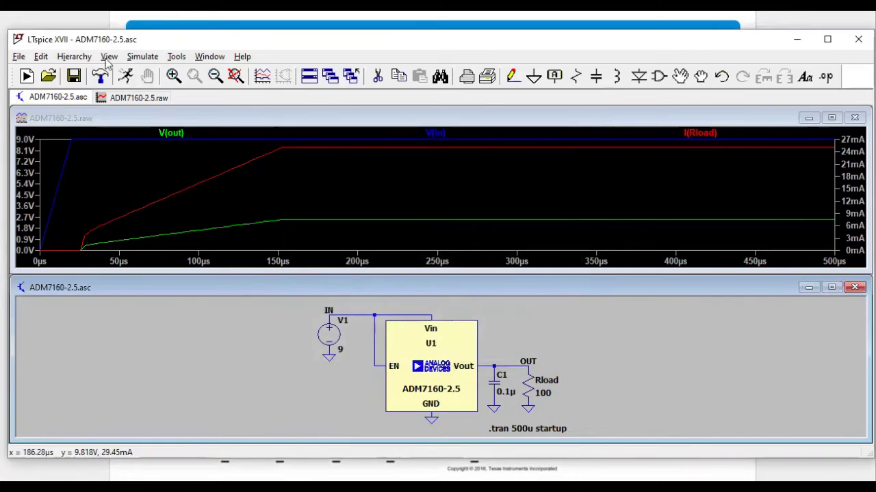
click(144, 58)
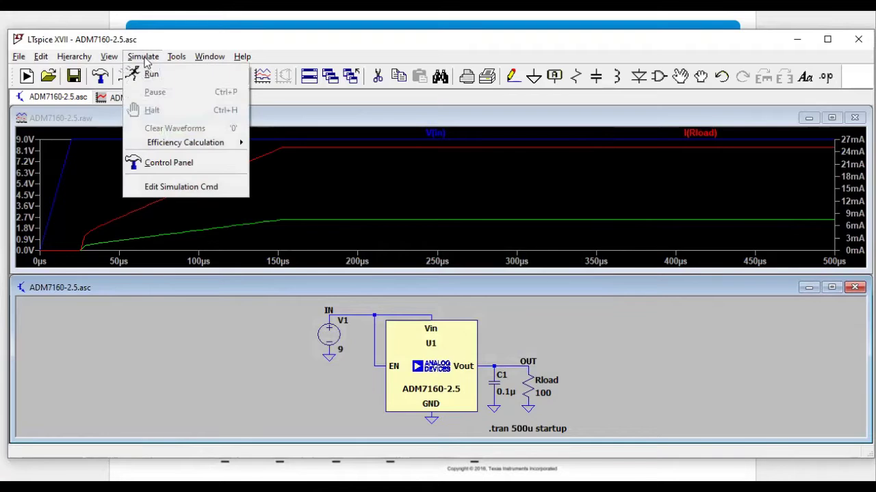
click(211, 308)
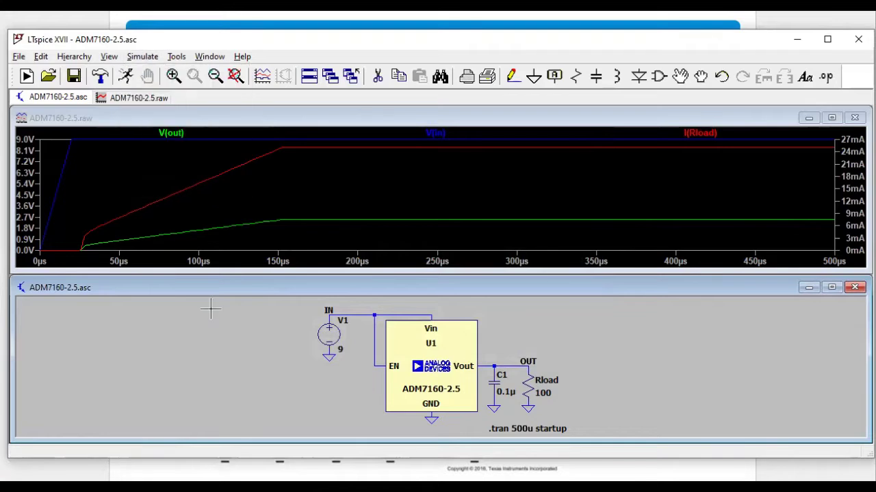
- Open the regulator circuit's SPICE netlist and examine its .end, .lib and .tran directives and the C1 line
click(175, 58)
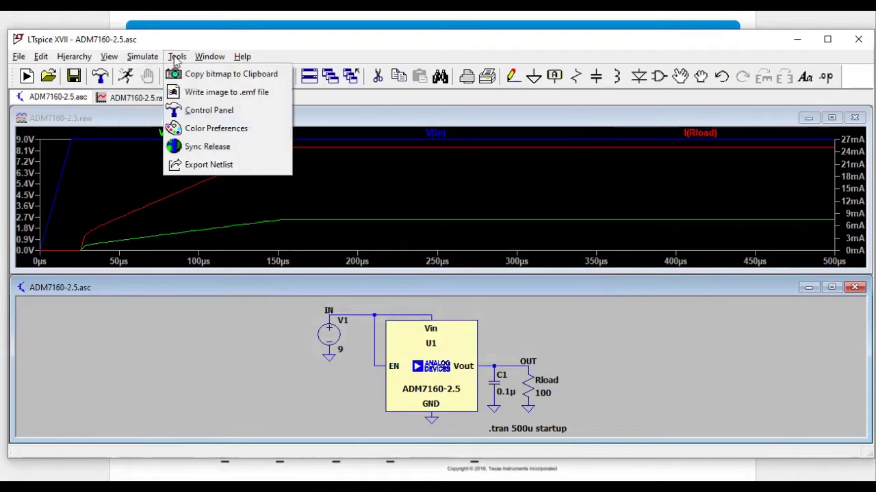
mouse_move(111, 60)
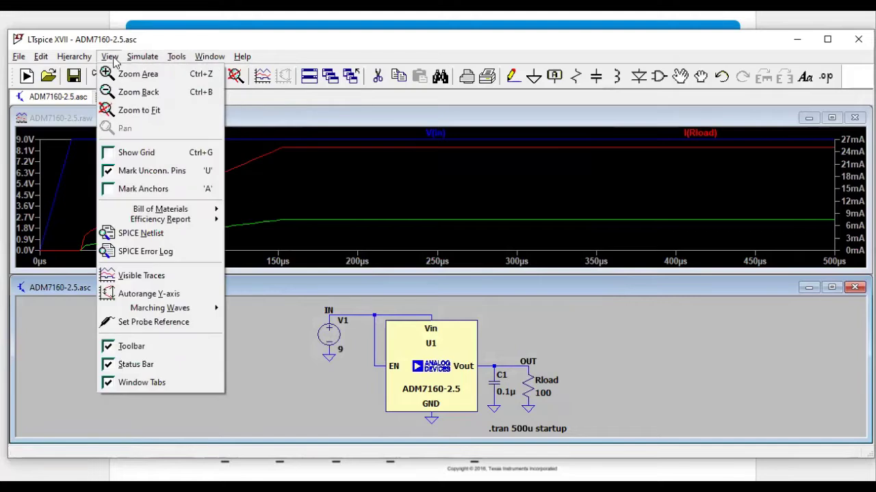
click(164, 236)
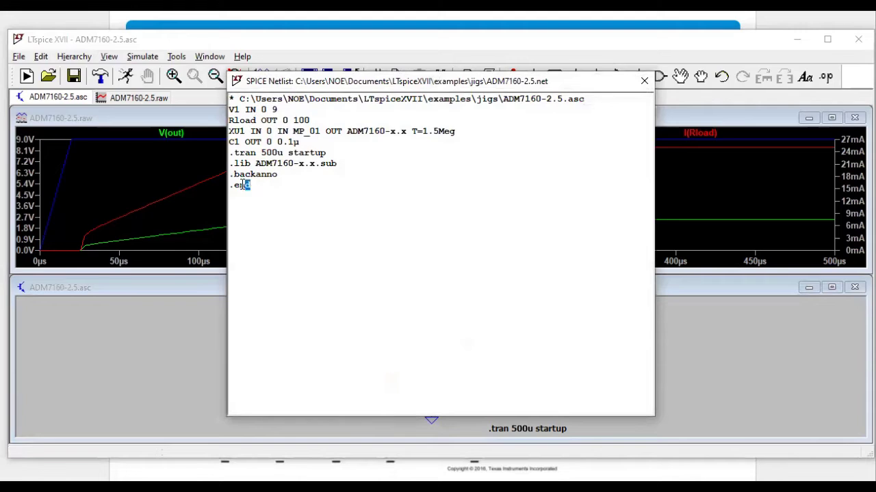
drag(243, 184, 225, 183)
drag(340, 166, 229, 161)
click(329, 153)
drag(300, 142, 196, 141)
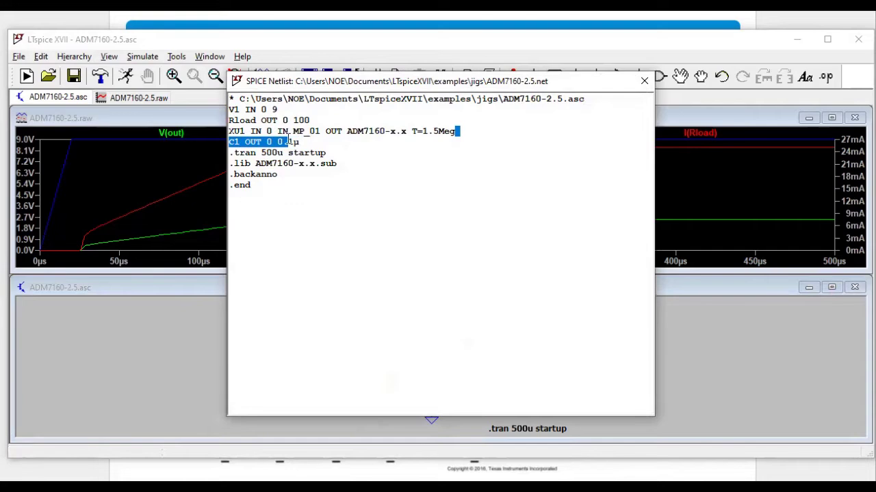
- Examine the XU1 regulator line with its ADM7160 model name, and the Rload and V1 lines of the netlist
drag(456, 132, 231, 129)
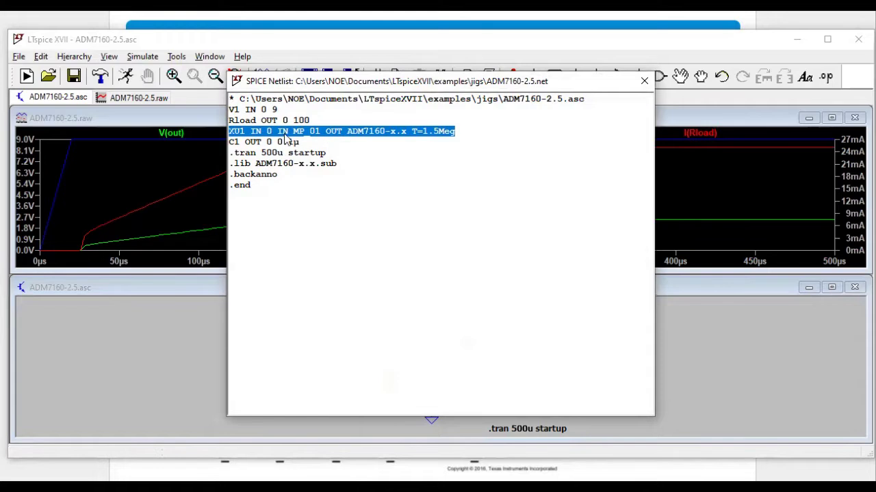
click(347, 131)
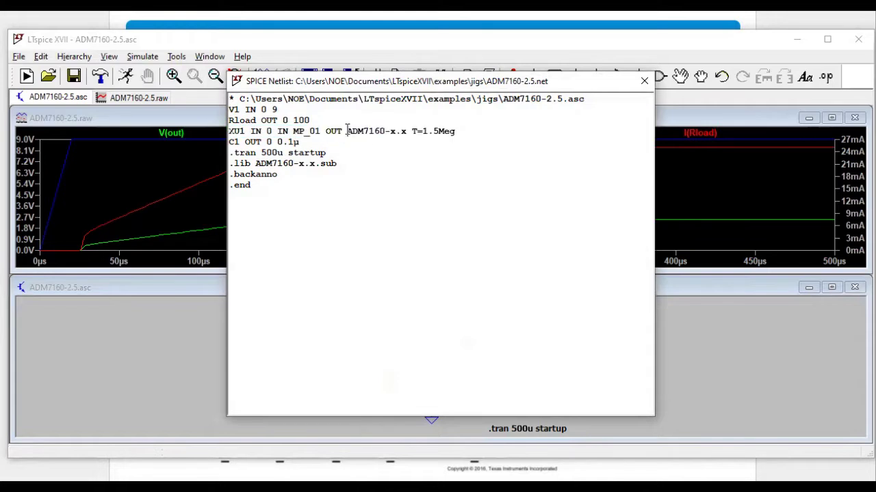
drag(347, 131, 394, 130)
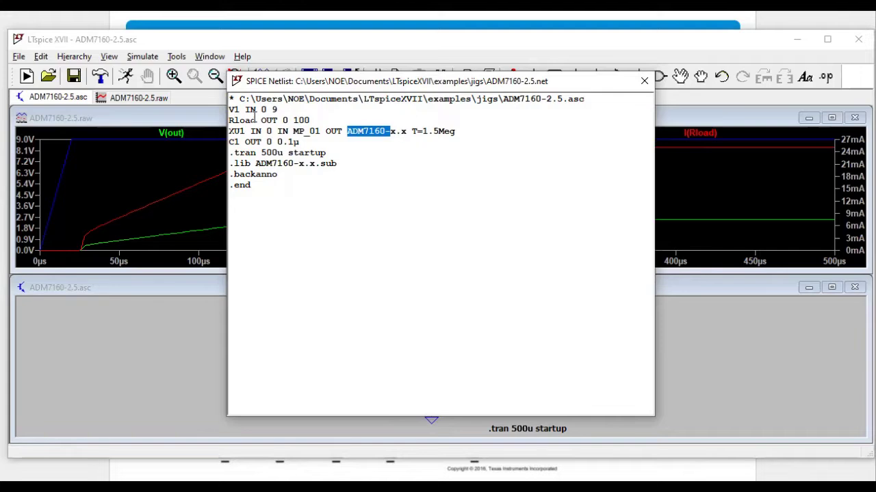
drag(255, 115, 304, 122)
drag(245, 109, 272, 110)
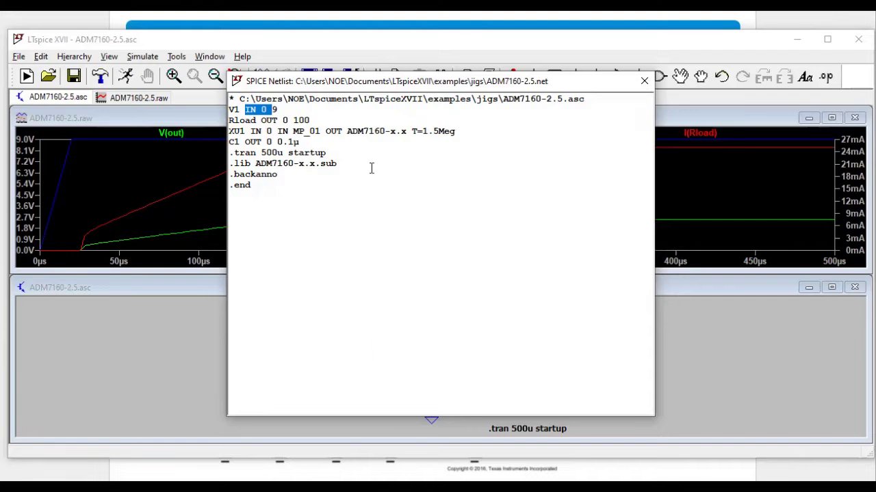
- Close the netlist, switch to the Analog Devices LTspice page in the browser and review its overview, download, demo circuit and documentation sections
click(642, 83)
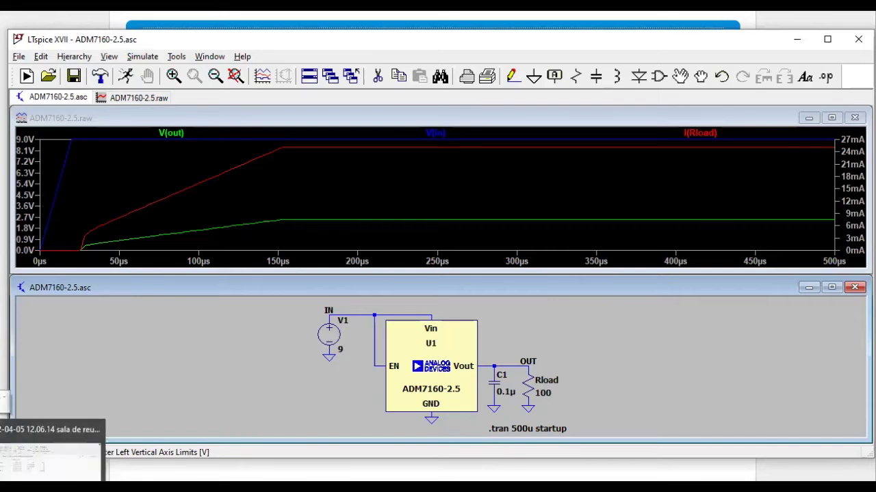
click(78, 489)
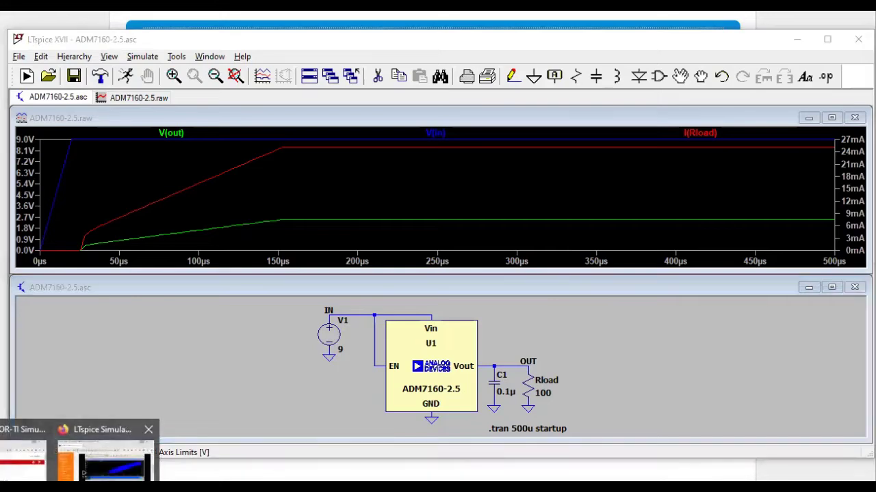
click(106, 451)
scroll(431, 302, up, 3)
scroll(431, 302, up, 4)
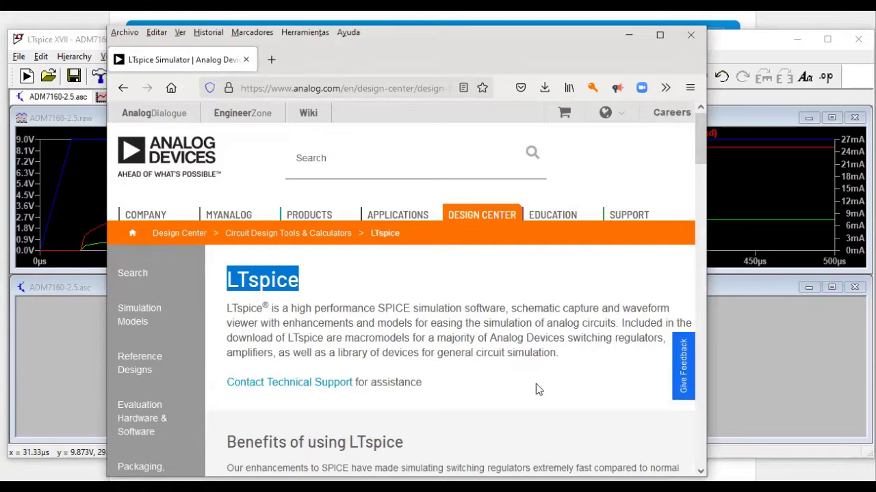
scroll(312, 332, down, 3)
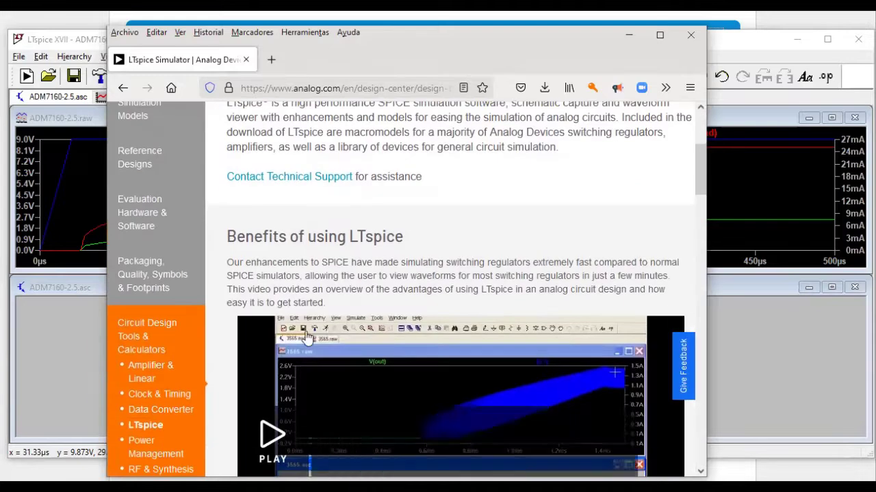
scroll(307, 335, down, 6)
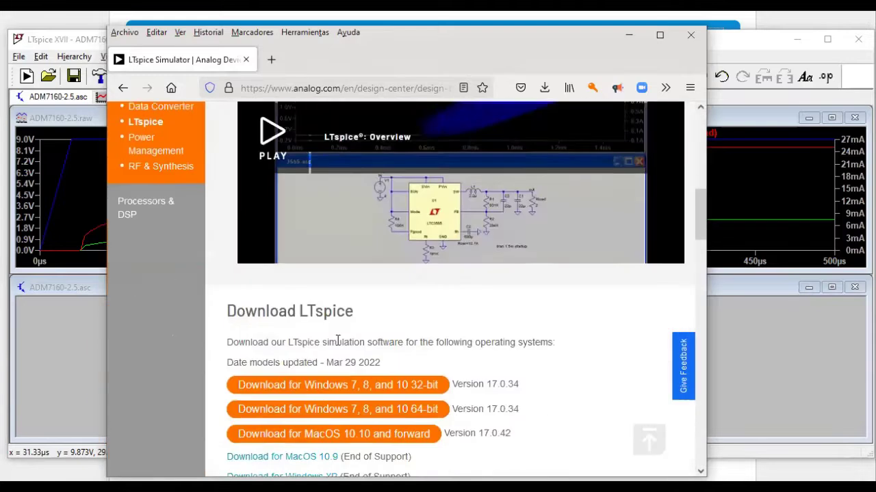
scroll(340, 380, down, 5)
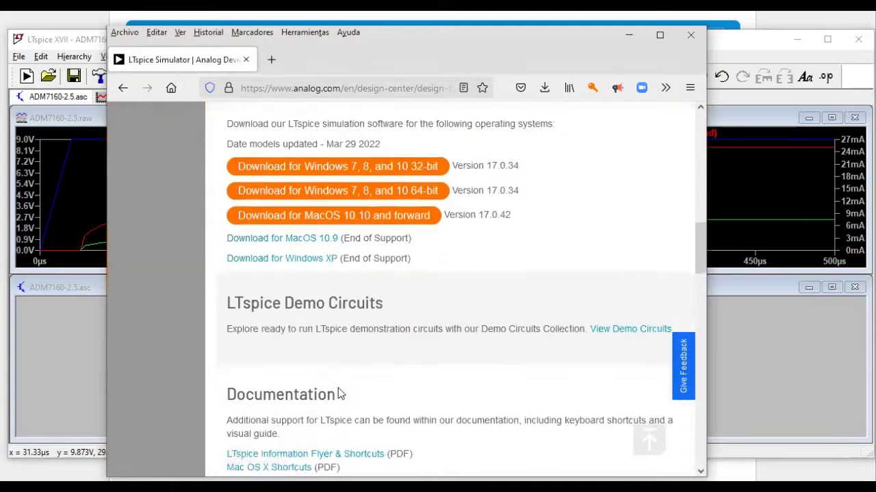
scroll(344, 394, down, 2)
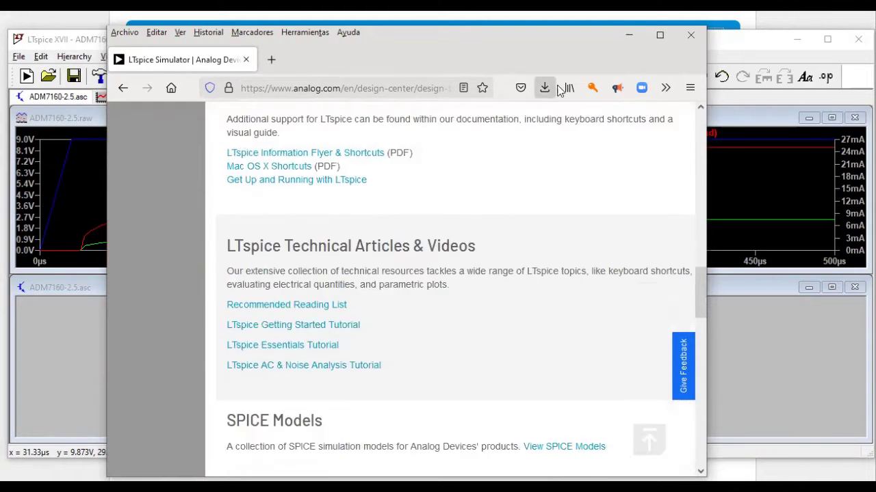
click(629, 34)
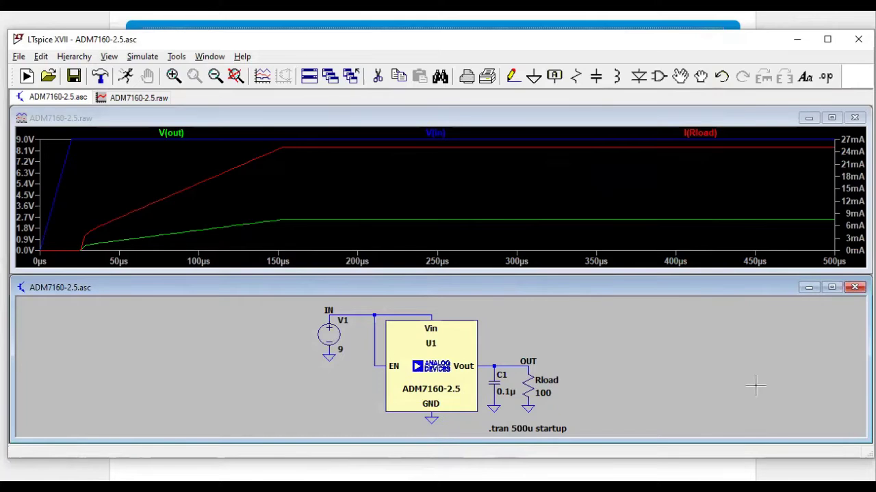
- Close the ADM7160-2.5 schematic without saving its changes and create a new blank schematic
click(854, 287)
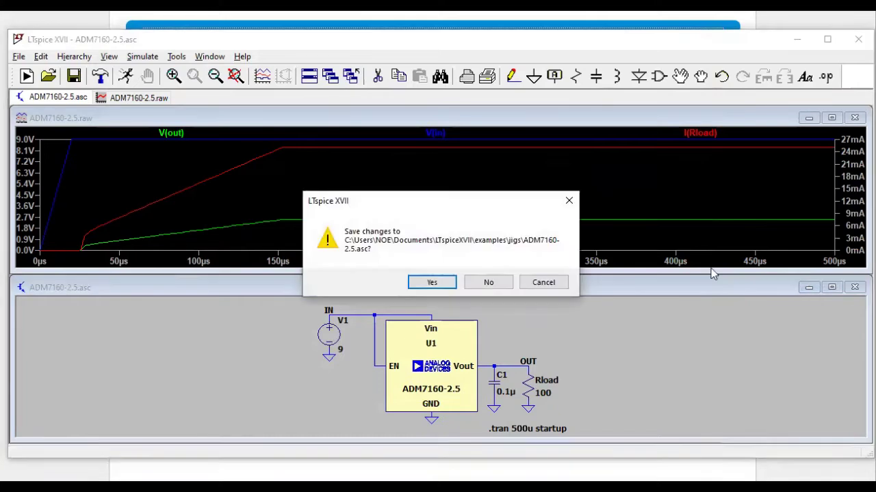
click(489, 283)
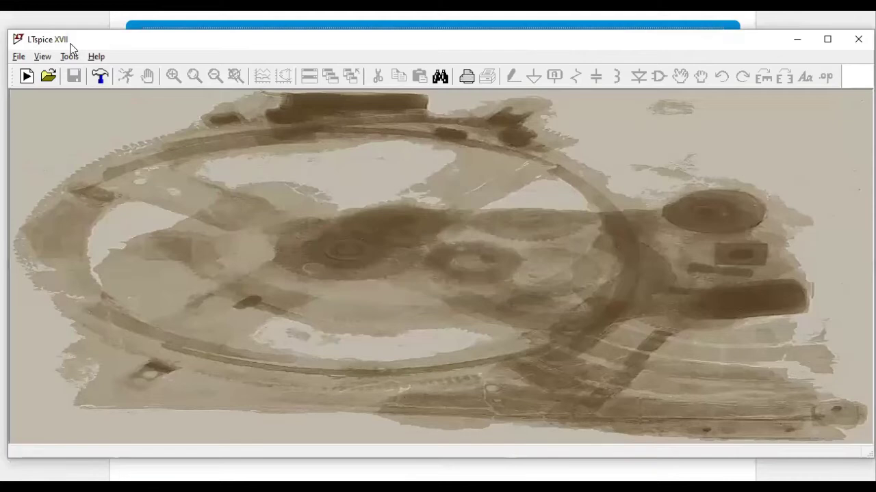
click(48, 76)
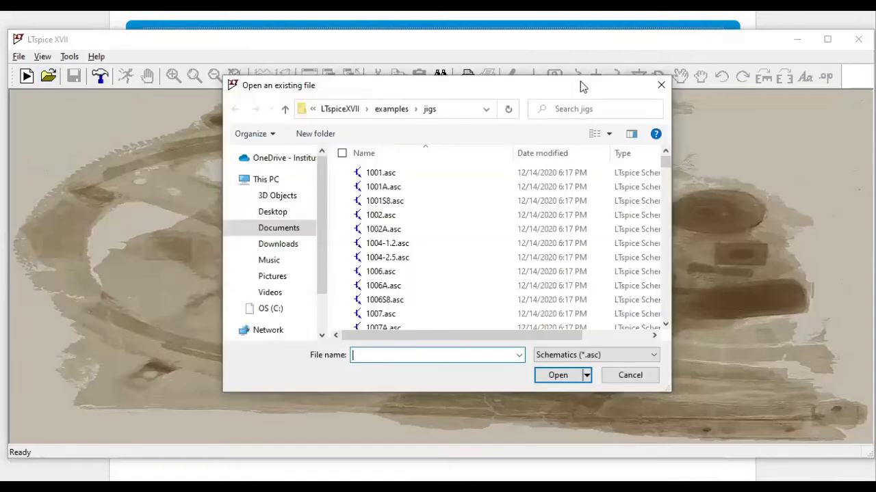
click(661, 84)
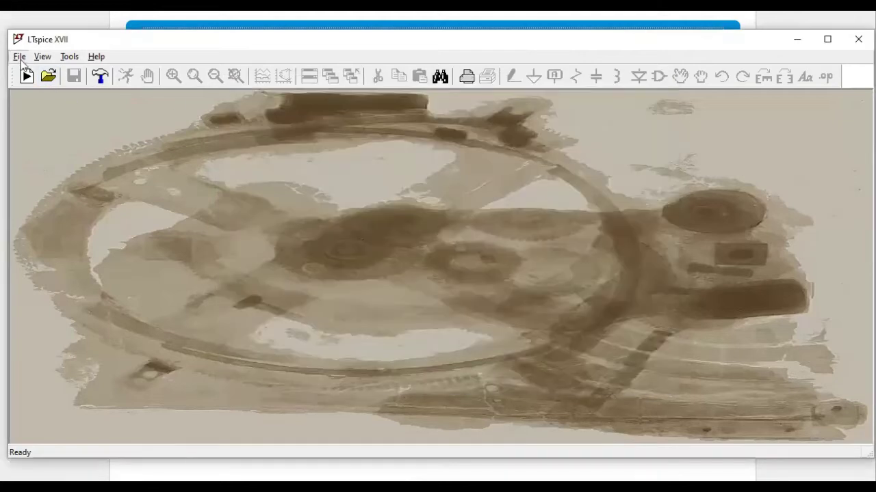
click(19, 57)
click(35, 74)
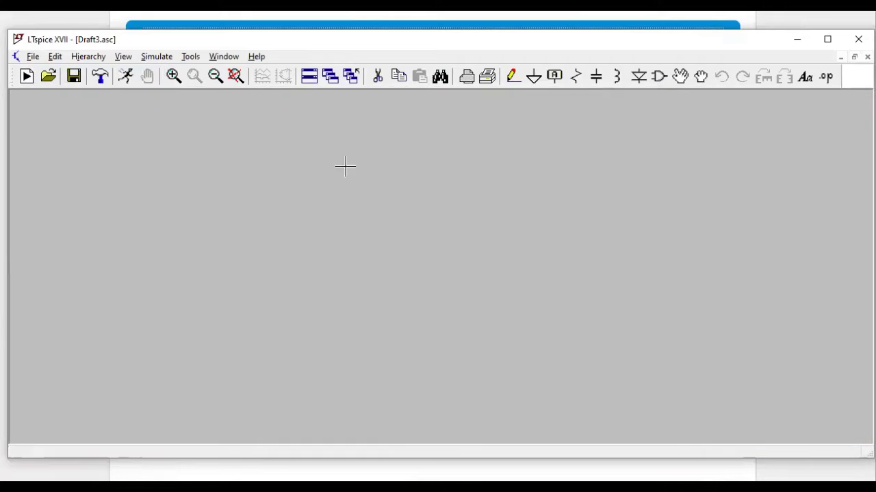
click(53, 81)
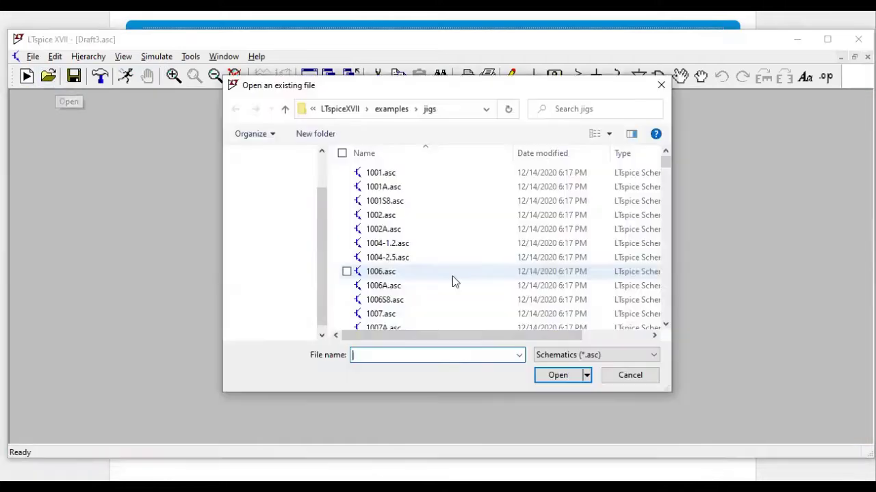
click(661, 85)
- Browse the PowerProducts component library and select the ADP2109-3.0 synchronous step-down regulator
click(658, 77)
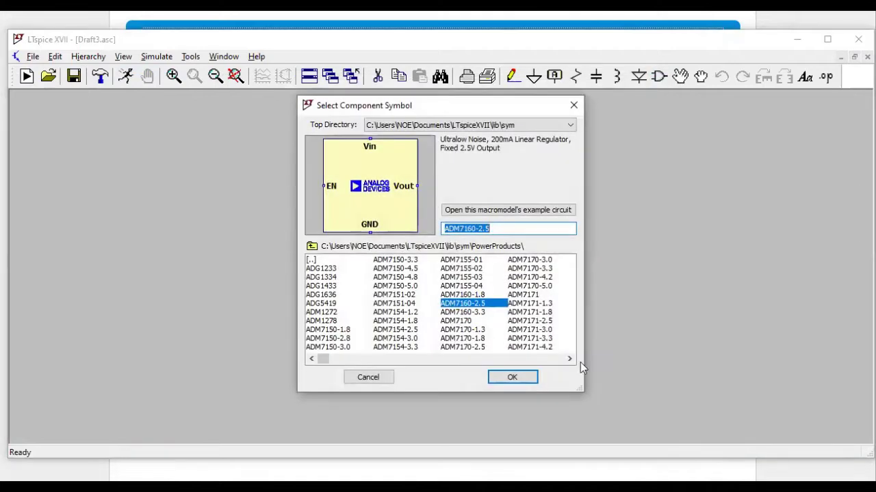
click(521, 312)
key(Right)
key(Right)
key(Right)
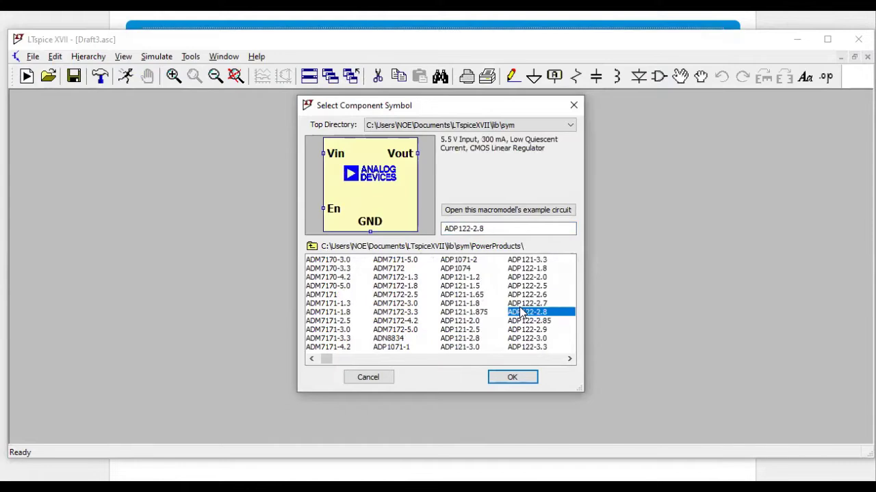
key(Right)
key(Right)
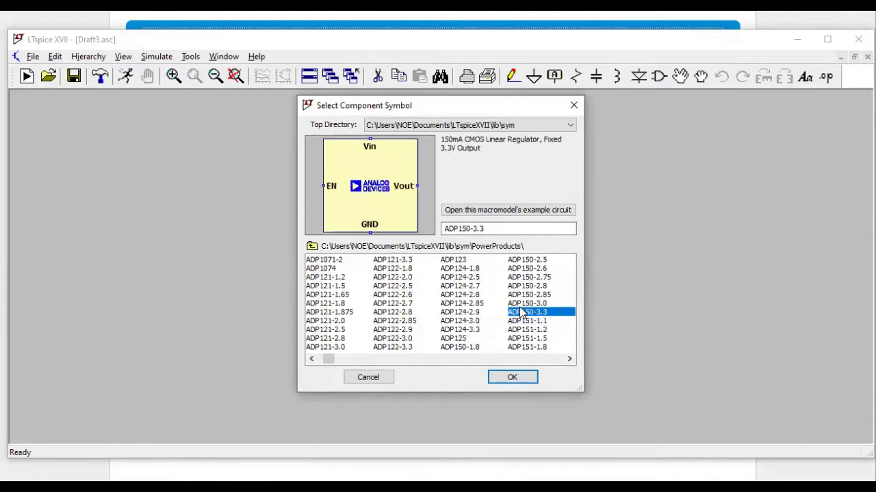
key(Right)
key(Right)
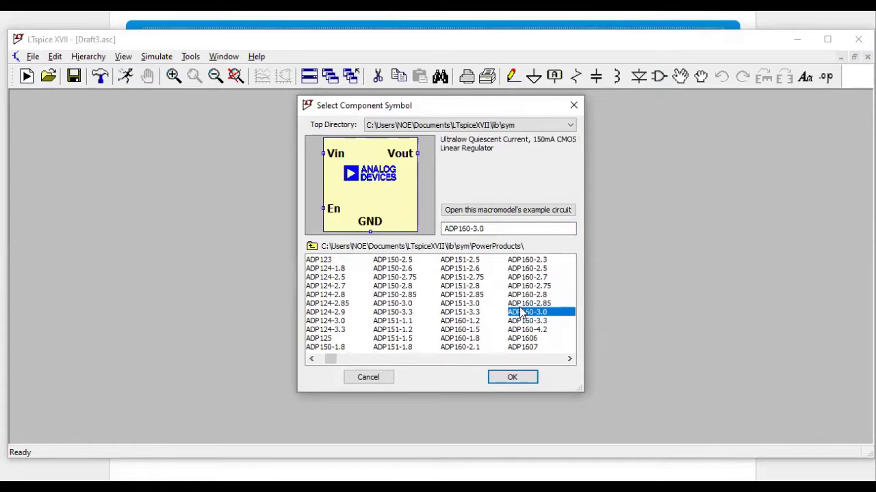
key(Right)
key(Right)
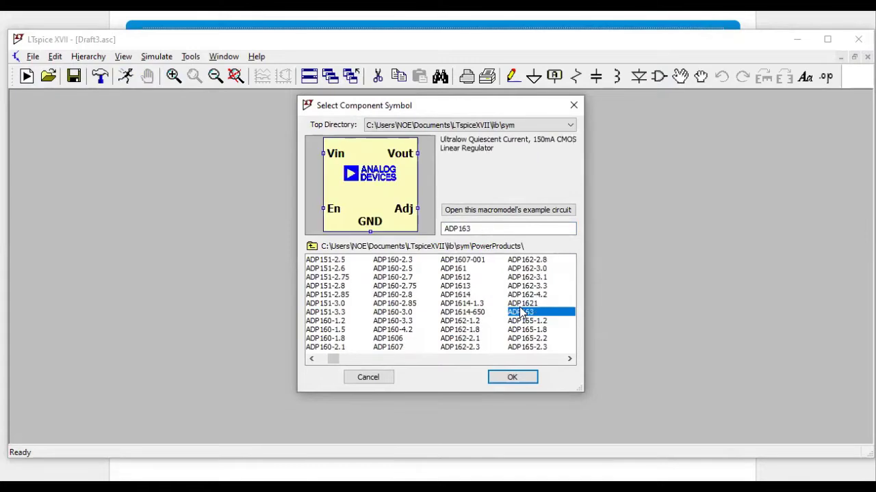
key(Right)
key(Right)
key(Right)
key(Right)
key(Right)
key(Right)
key(Right)
key(Right)
key(Right)
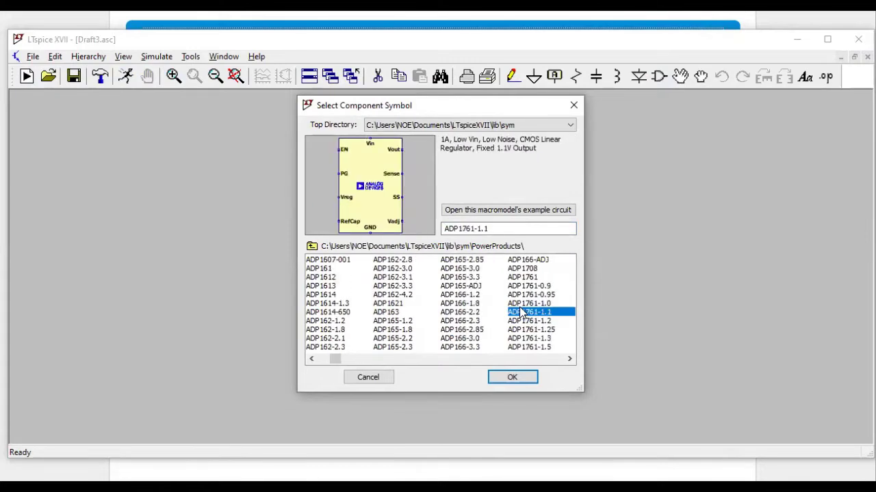
key(Right)
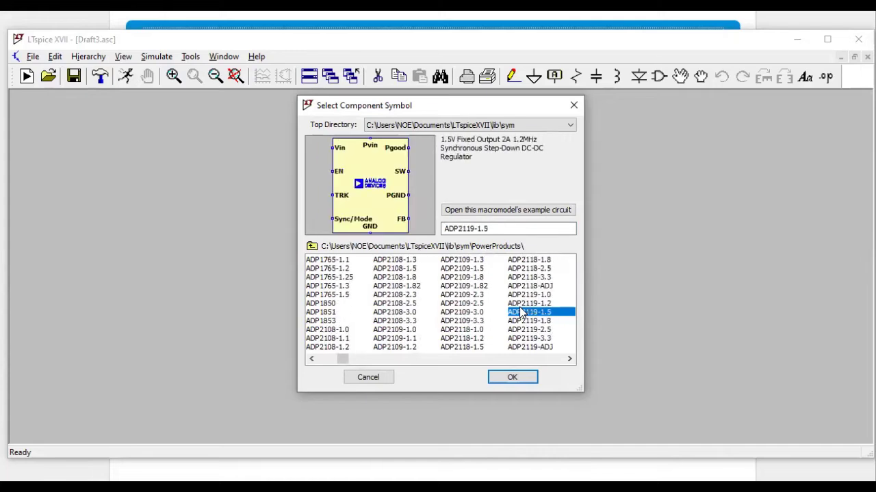
key(Left)
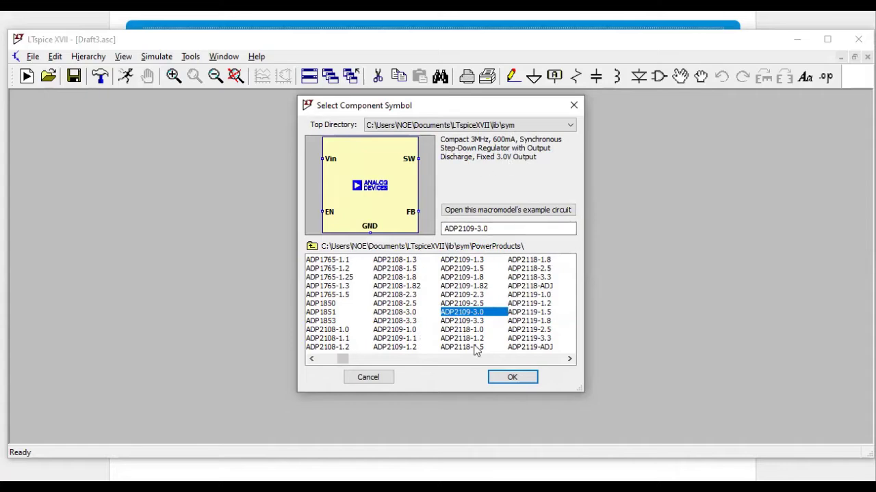
- Open the example circuit of the ADP2109-3.0 macromodel instead of placing its bare symbol
click(513, 378)
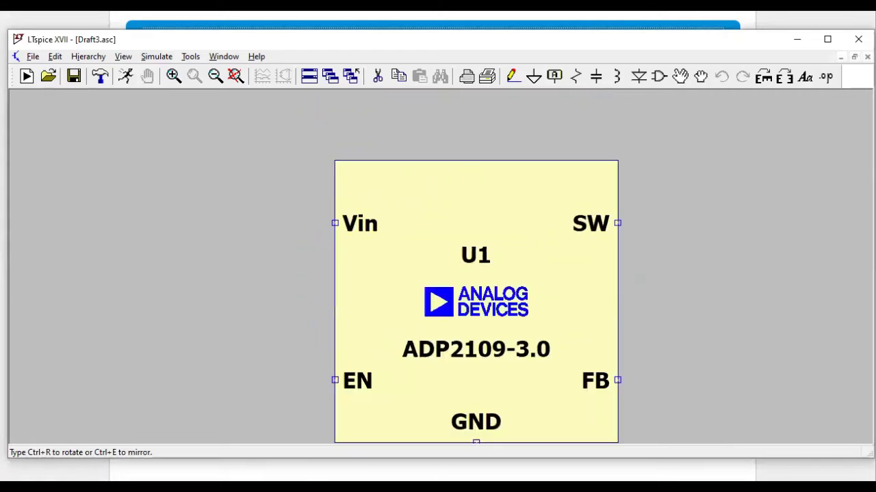
key(Escape)
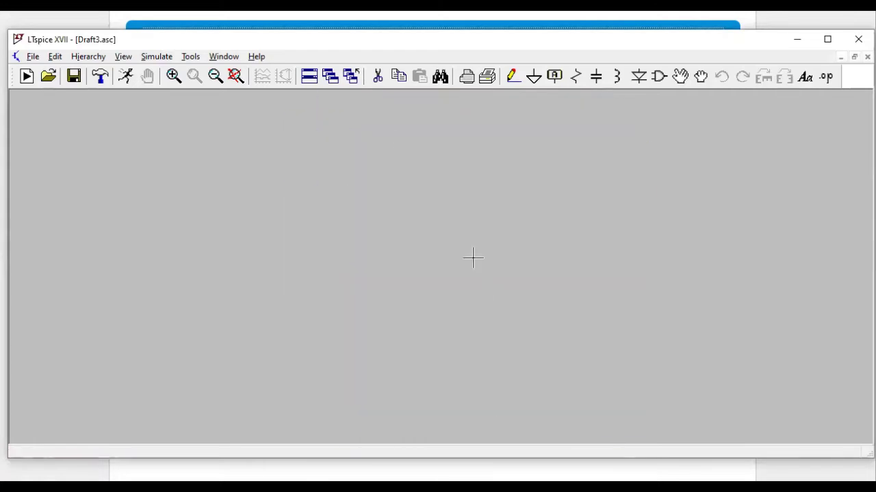
click(659, 76)
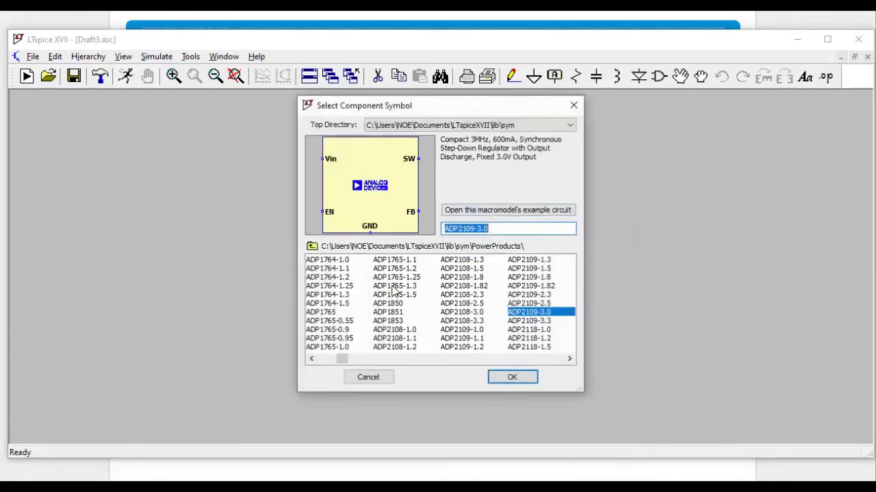
click(487, 210)
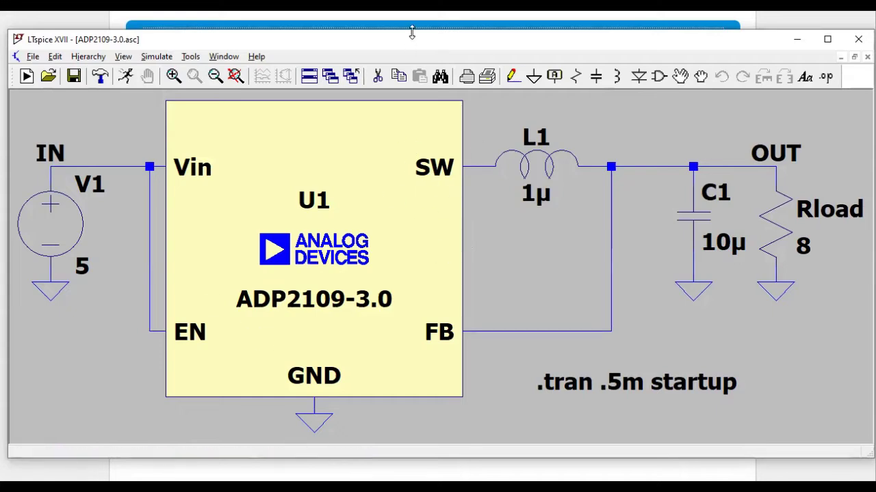
- Shrink the LTspice window and reposition it so that the whole circuit fits over part of the PSpice Model Library slide
drag(408, 43, 405, 44)
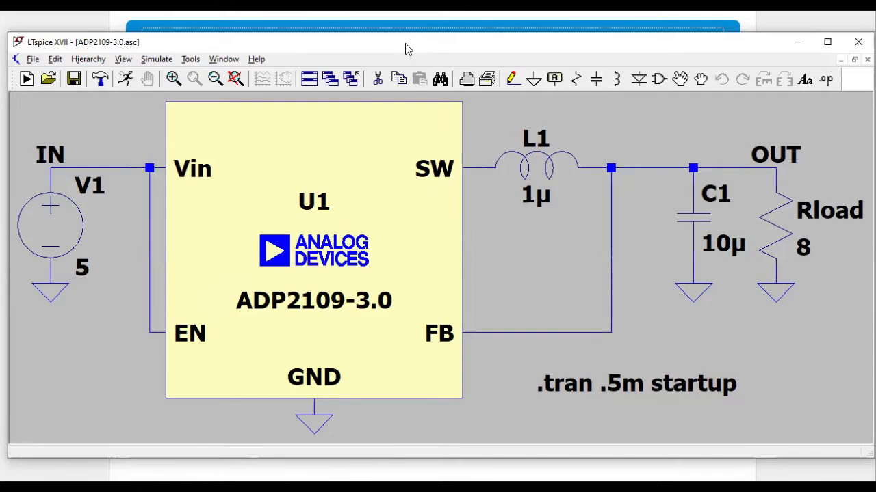
drag(405, 43, 578, 30)
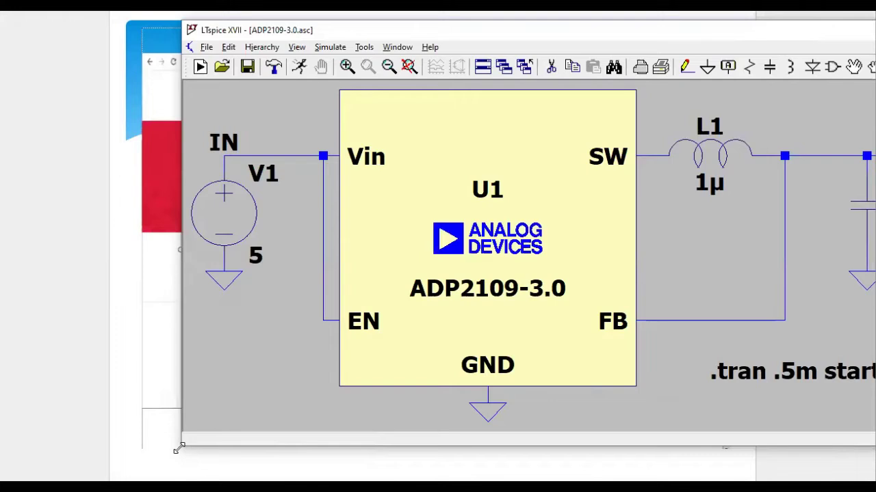
drag(178, 448, 550, 269)
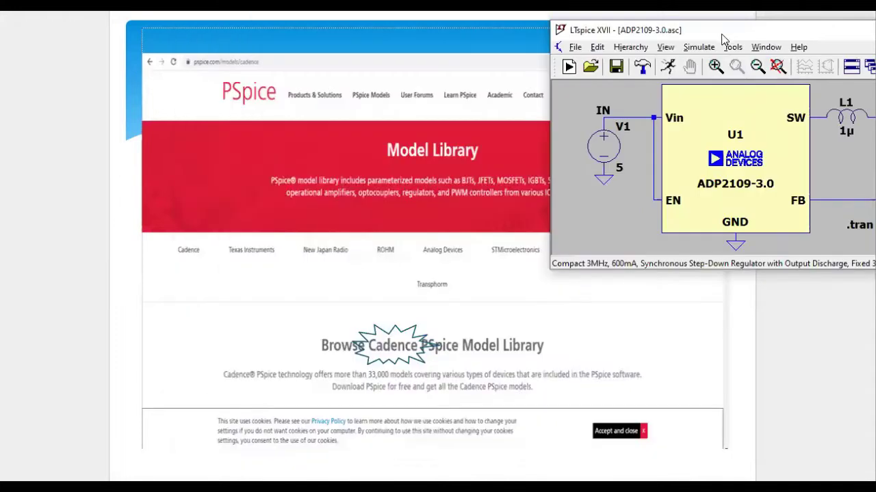
drag(722, 39, 538, 54)
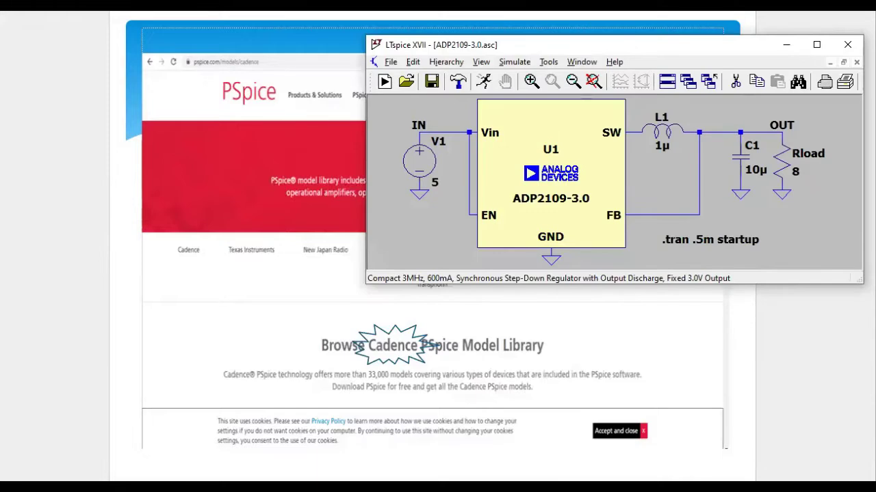
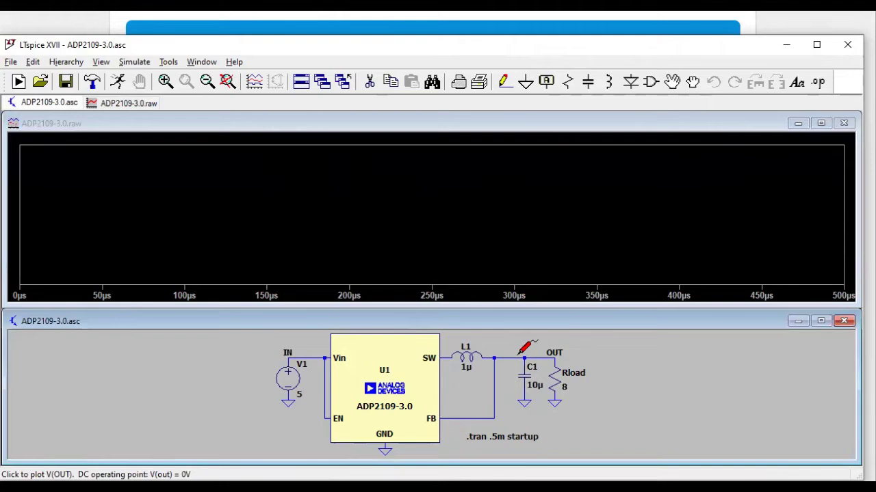
- Plot the IN and OUT node voltages and magnify the output voltage ripple between about 280 and 282.8 µs
click(305, 359)
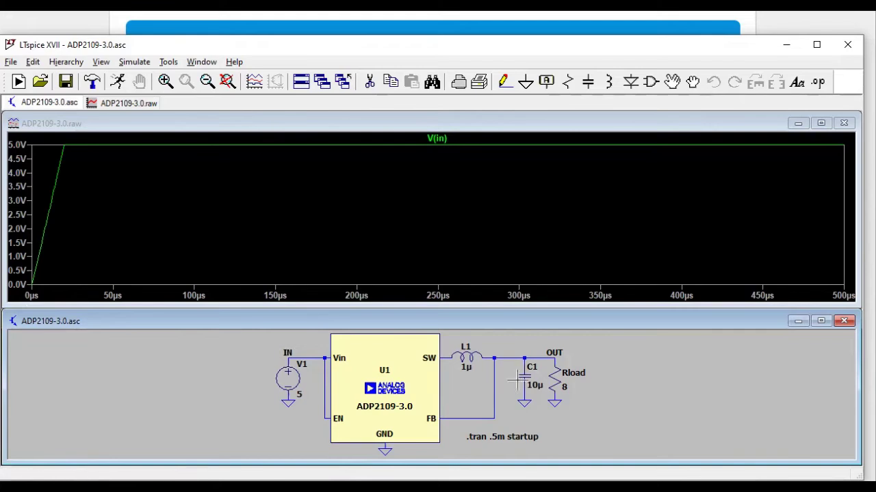
click(524, 357)
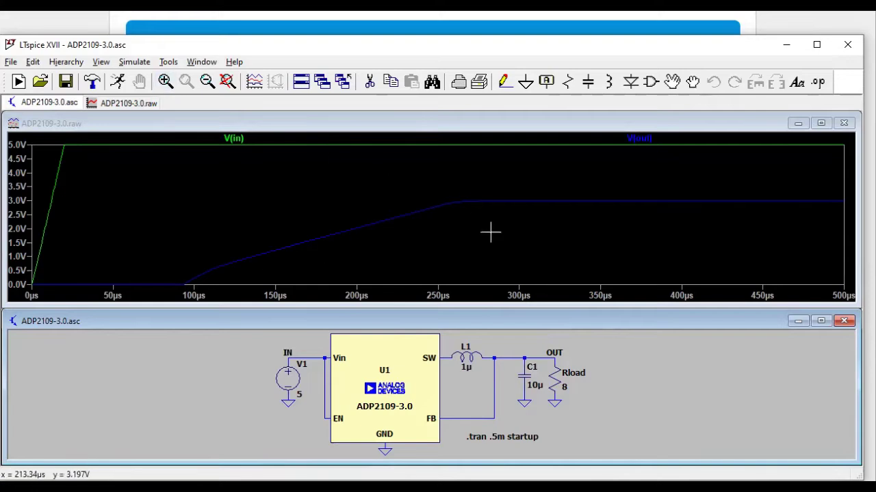
drag(470, 194, 523, 224)
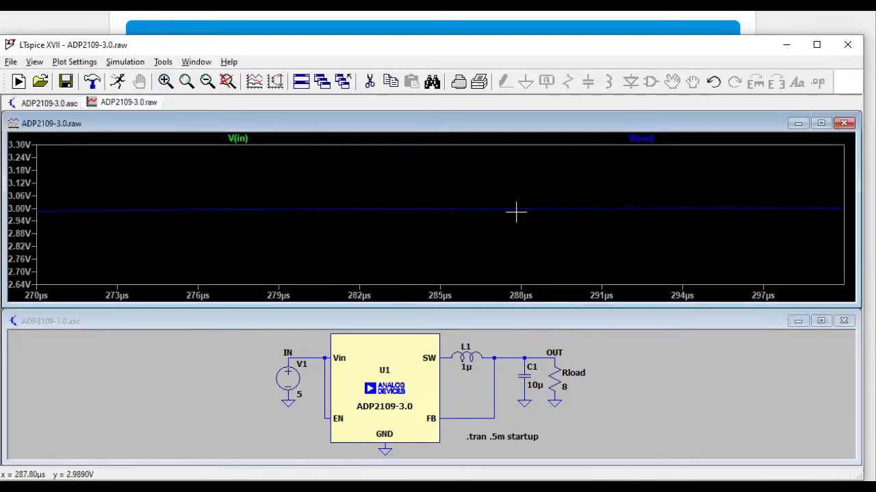
drag(297, 204, 394, 220)
drag(160, 170, 653, 215)
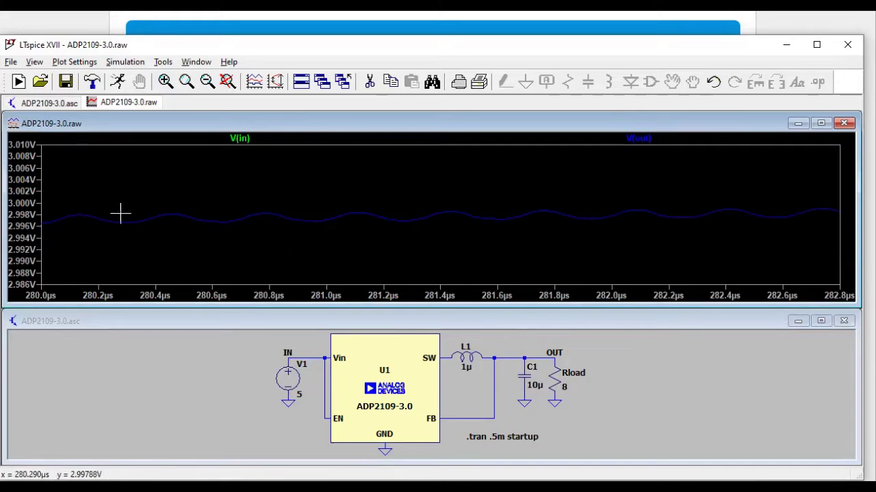
- Magnify the output ripple between about 280 and 282.4 µs, and switch back to the Convertidor DC-DC slides
drag(112, 211, 684, 230)
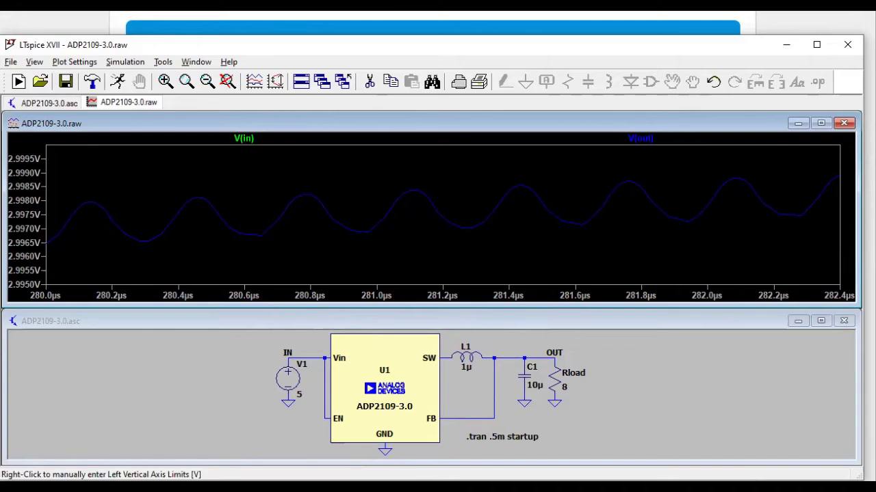
click(69, 455)
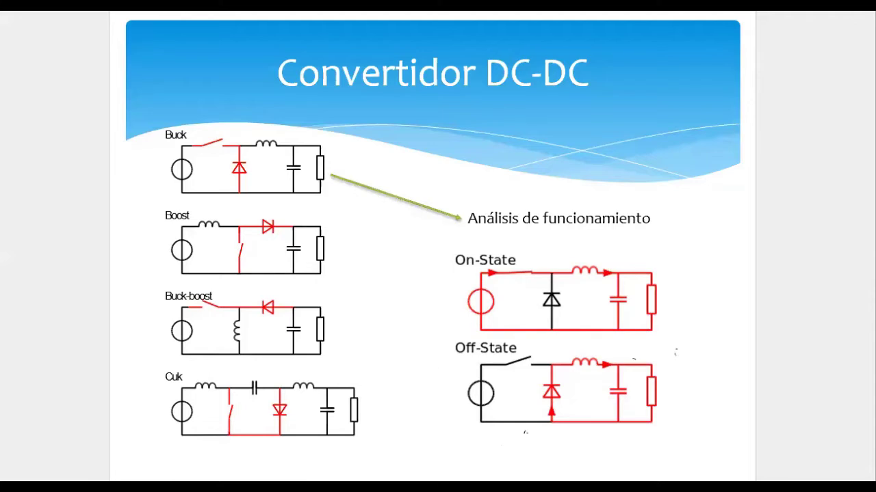
key(Right)
key(Left)
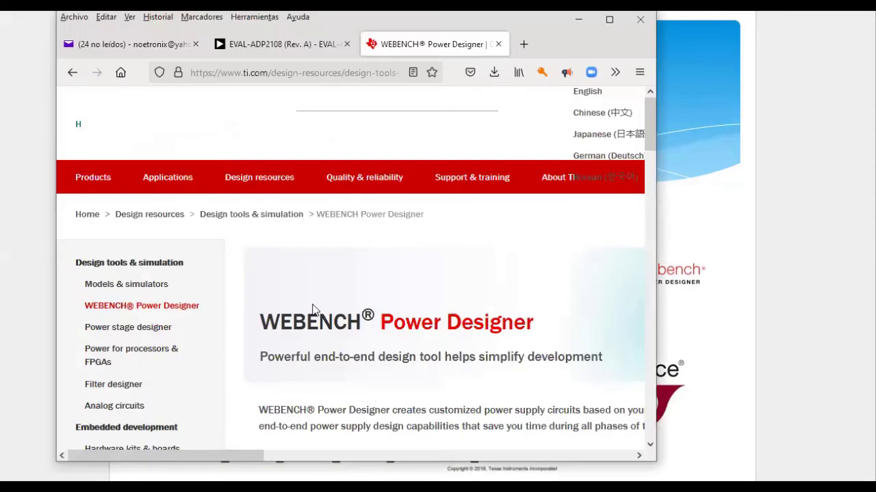
- Skim the WEBENCH Power Designer page in the browser and widen its window to show more of the content
scroll(308, 305, down, 8)
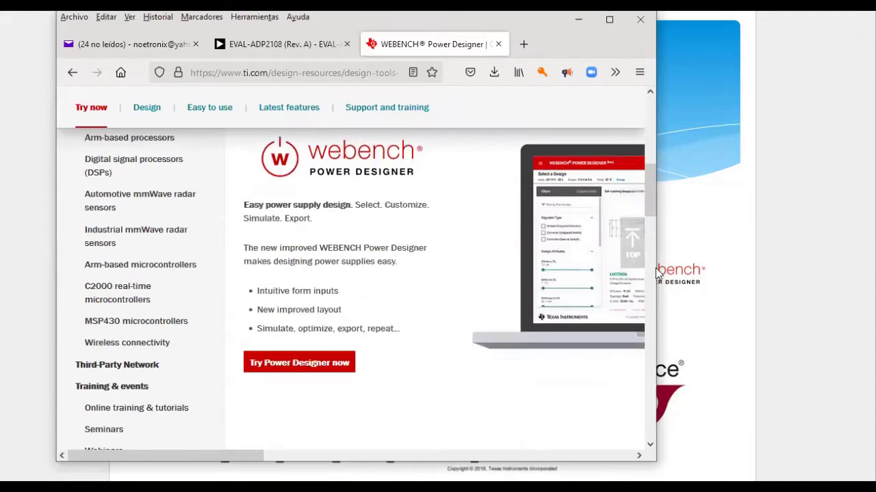
scroll(657, 274, down, 10)
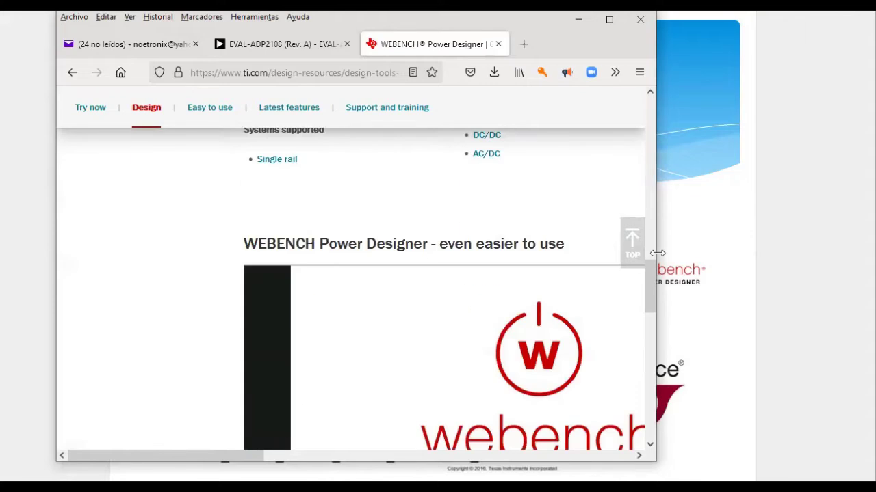
drag(656, 253, 841, 252)
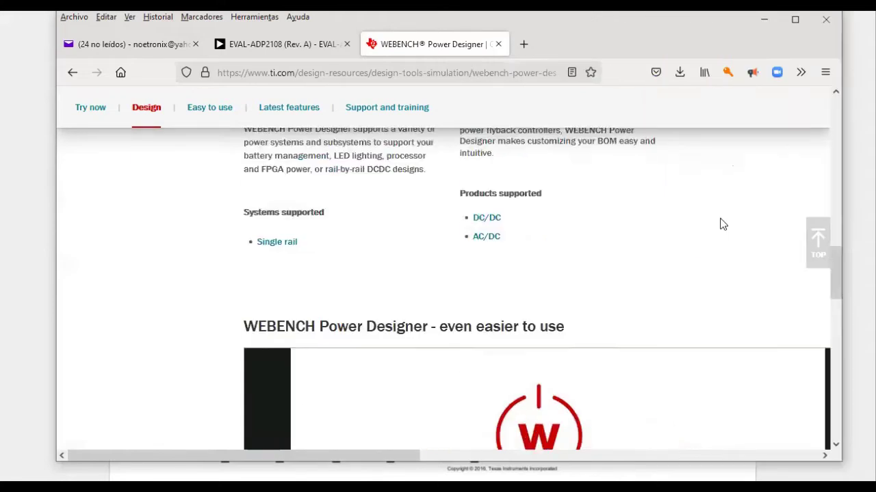
scroll(710, 253, up, 15)
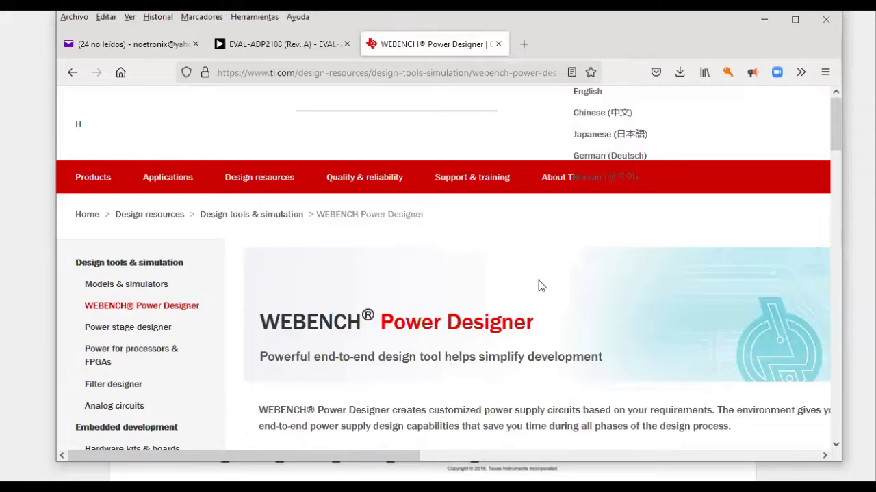
- Review the introduction to WEBENCH Power Designer and launch the online design tool
scroll(539, 285, down, 5)
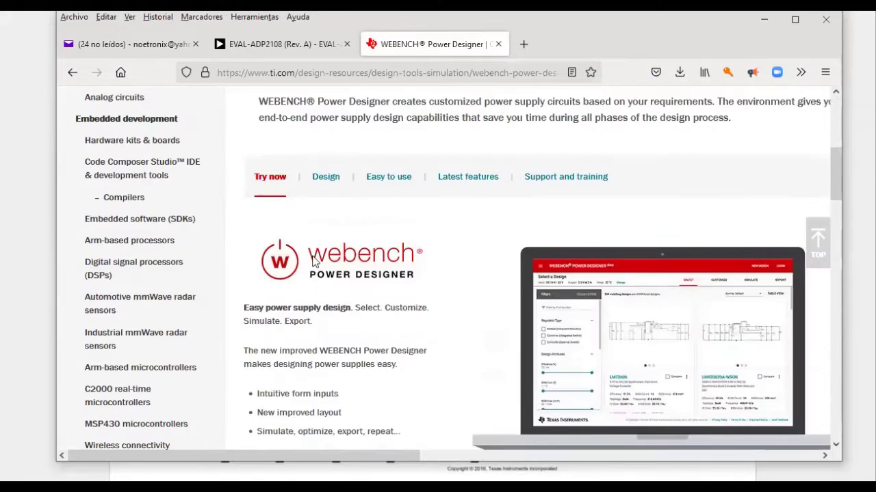
scroll(317, 253, down, 6)
scroll(308, 265, up, 3)
scroll(294, 268, up, 3)
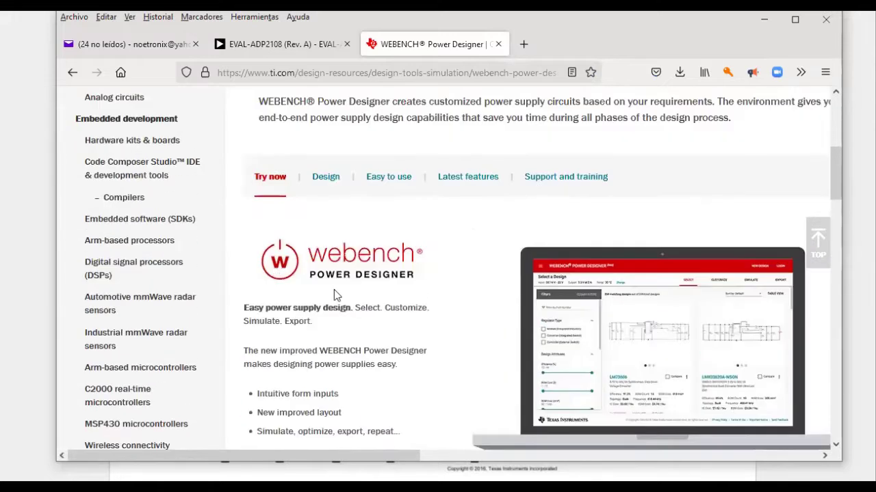
scroll(334, 294, down, 2)
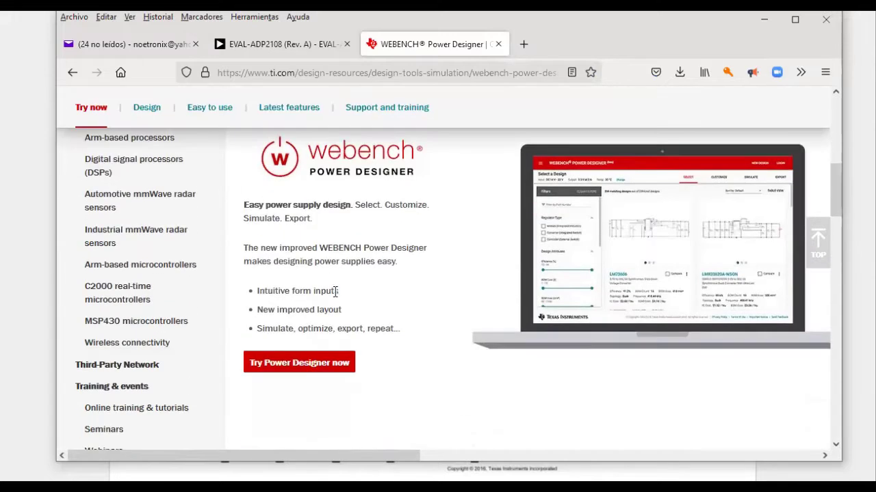
click(303, 368)
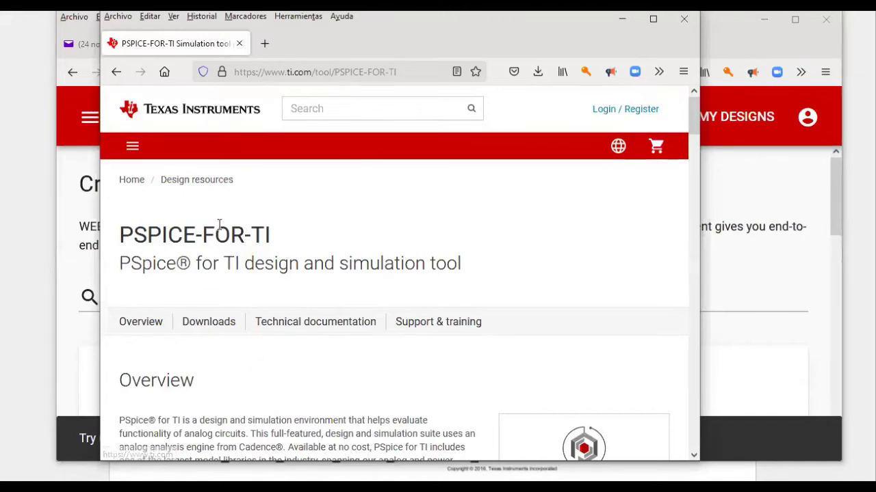
- Skim the PSPICE-FOR-TI overview and show the second picture of its image gallery
scroll(229, 259, down, 3)
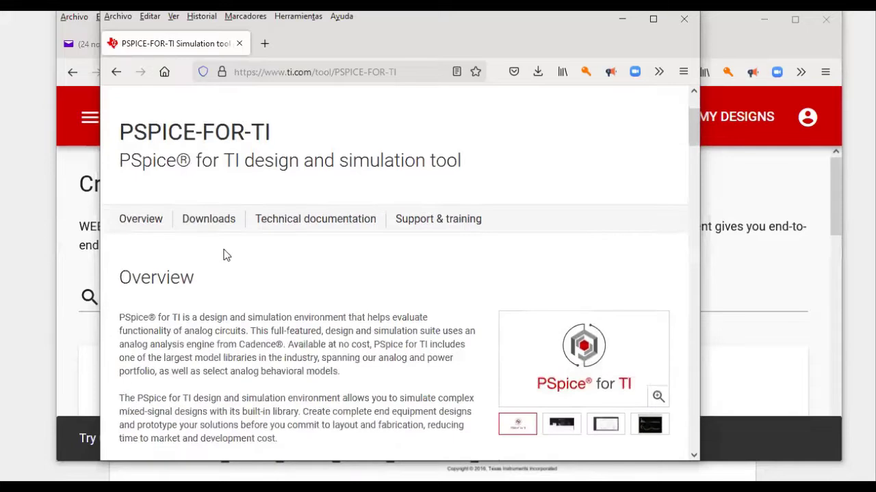
scroll(420, 326, down, 5)
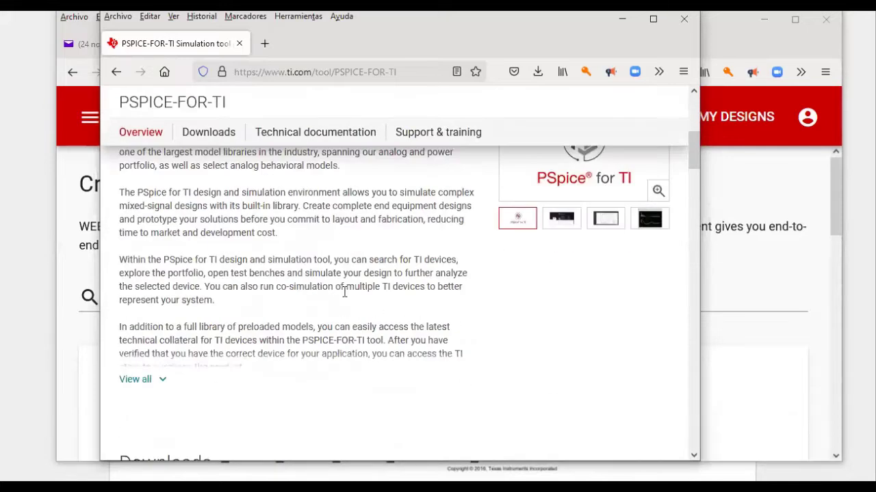
scroll(415, 328, up, 8)
scroll(592, 387, down, 3)
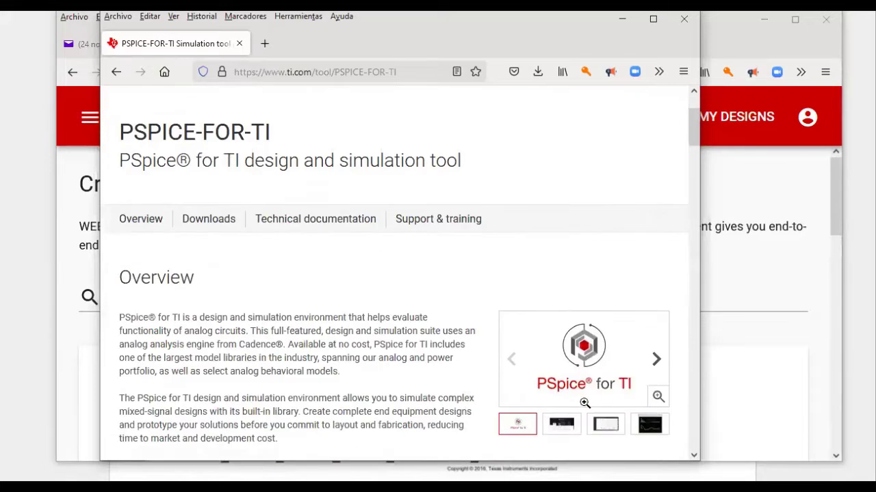
click(567, 429)
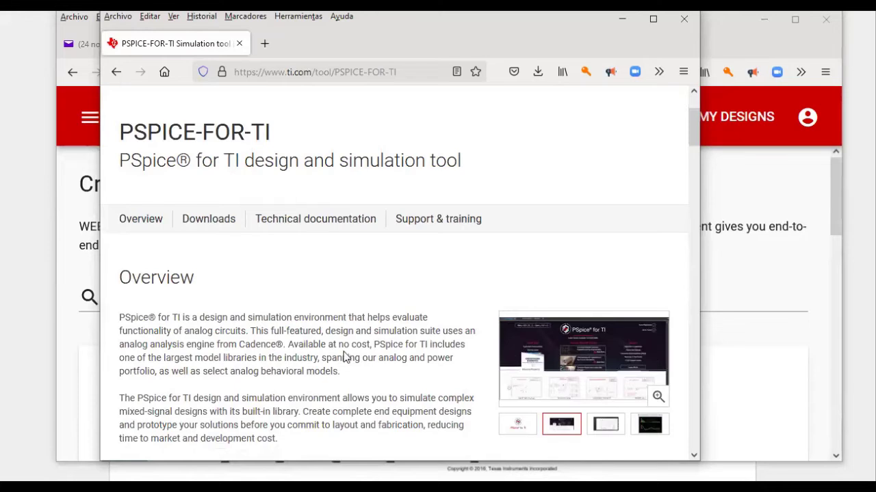
- Move the PSPICE-FOR-TI window aside and bring the WEBENCH Power Designer window to the front
mouse_move(590, 346)
drag(539, 22, 492, 98)
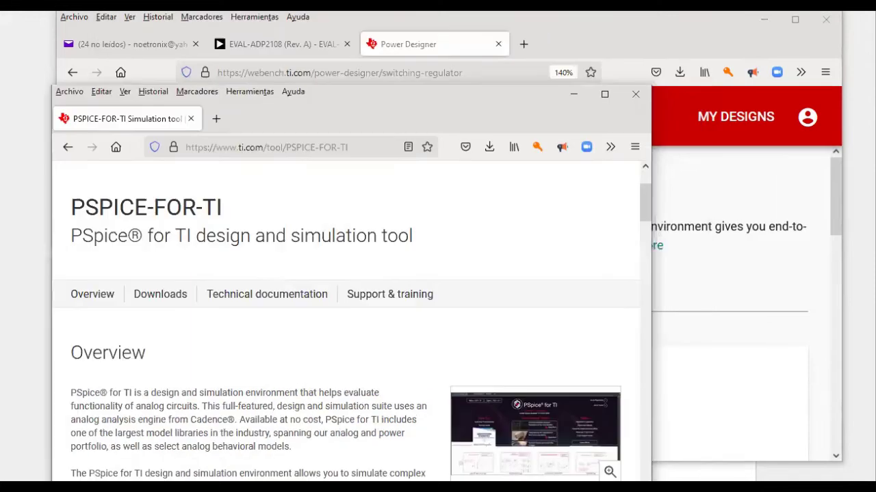
click(623, 45)
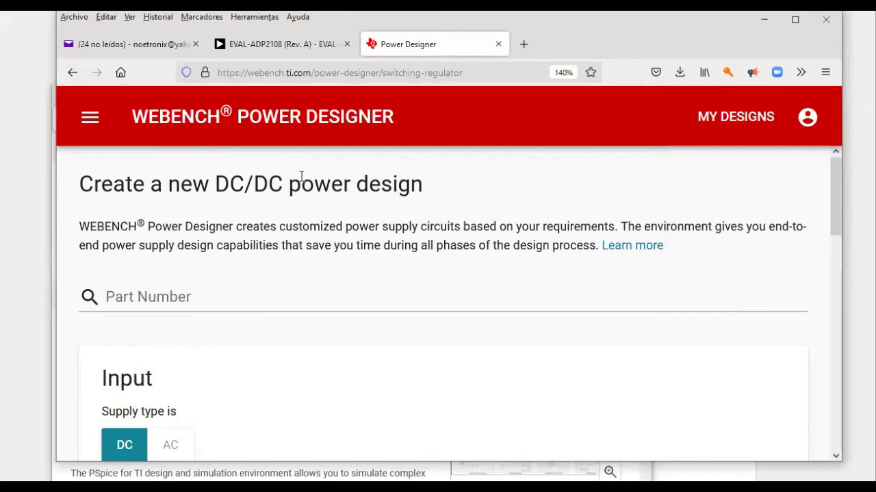
- Examine the new DC/DC power design form, including its part number, input supply and output fields
scroll(354, 335, down, 2)
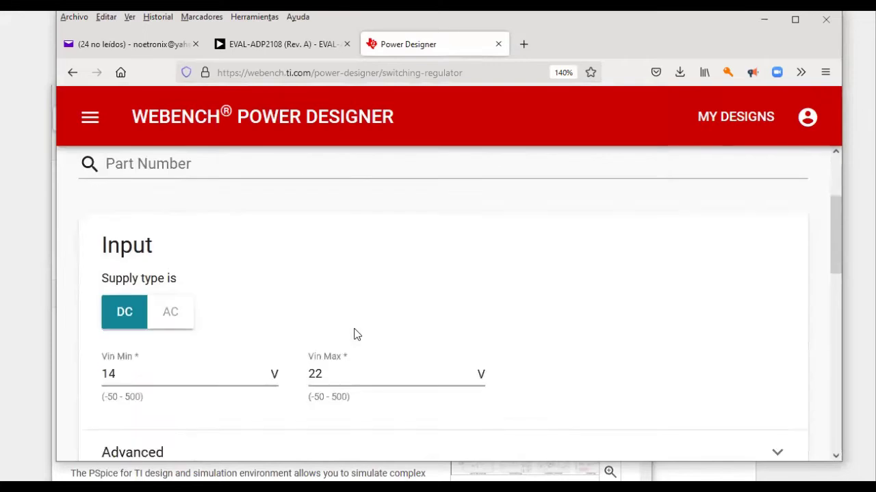
scroll(353, 334, up, 2)
scroll(356, 323, down, 2)
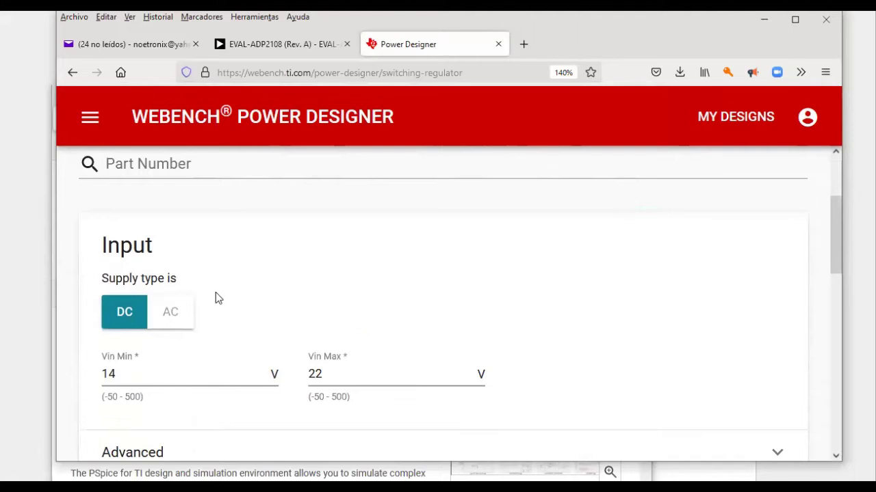
scroll(158, 349, down, 2)
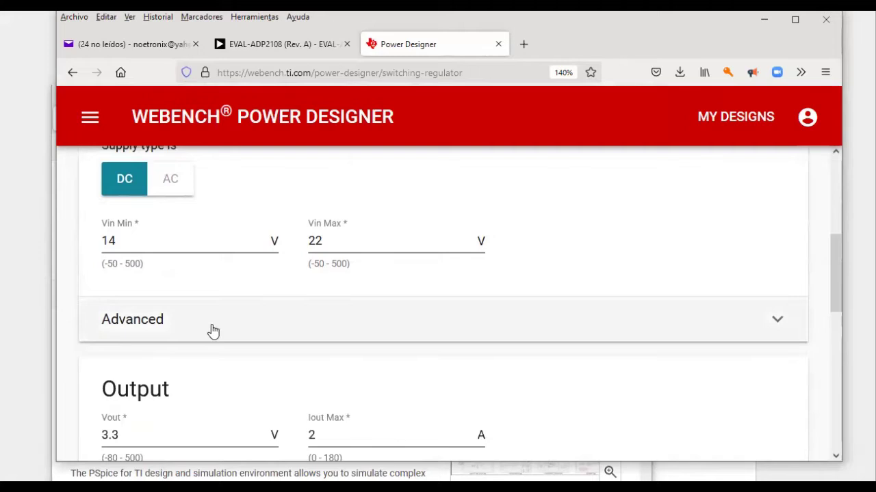
scroll(211, 331, up, 4)
scroll(212, 334, down, 2)
scroll(214, 331, up, 2)
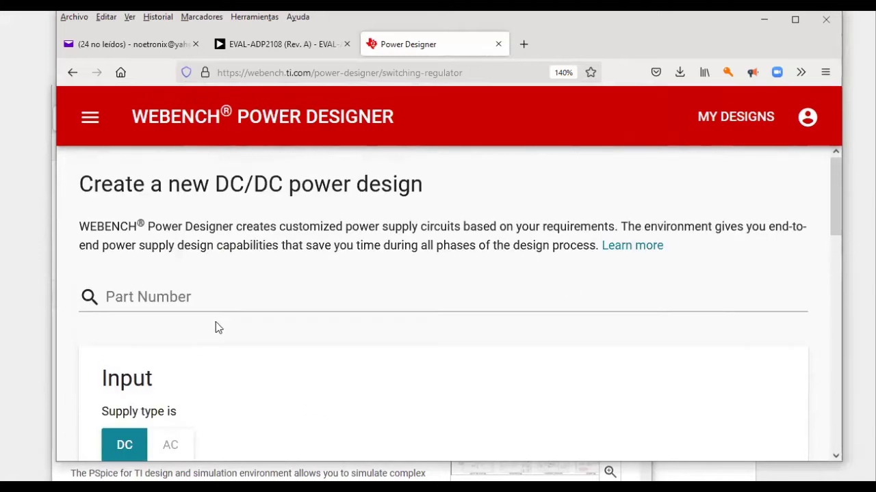
scroll(513, 313, down, 4)
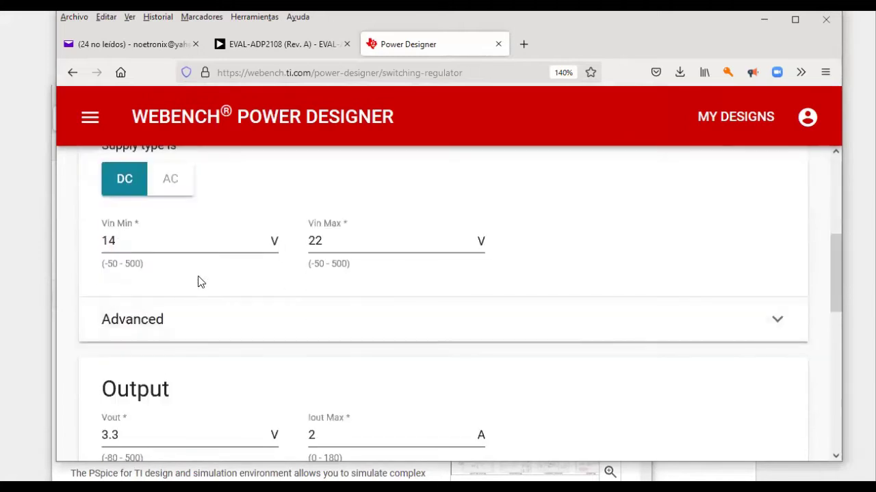
scroll(194, 276, up, 4)
scroll(176, 313, down, 2)
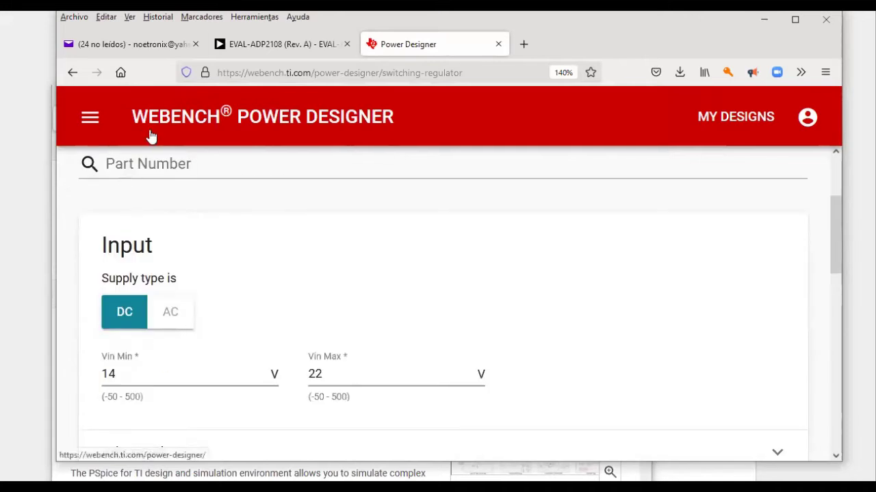
- Check the title and general description of the EVAL-ADP2108 evaluation board document, and return to Power Designer
click(276, 47)
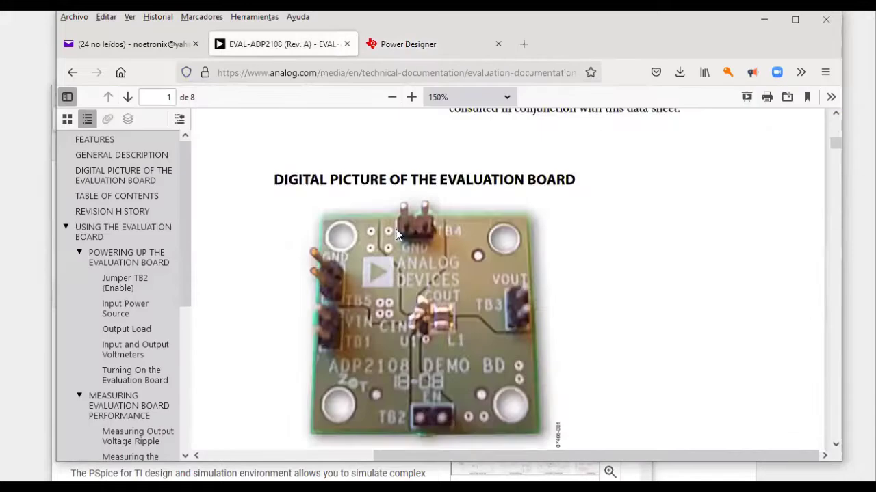
scroll(419, 202, up, 1)
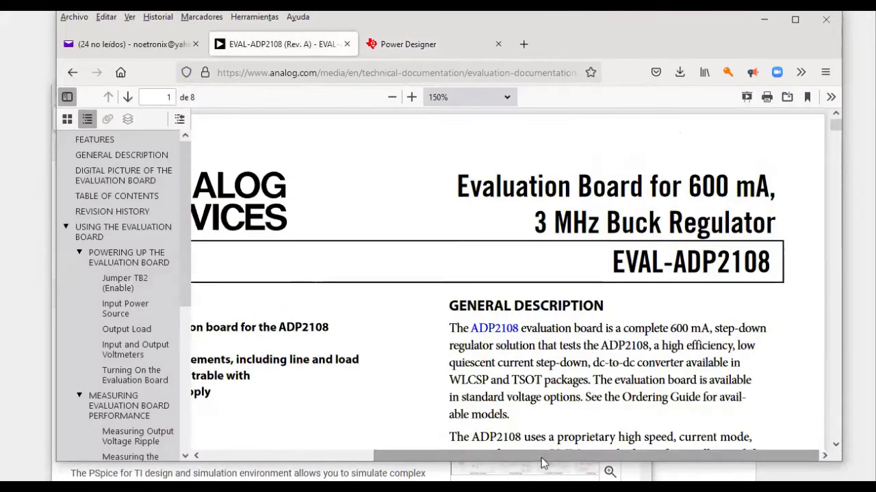
drag(541, 459, 495, 456)
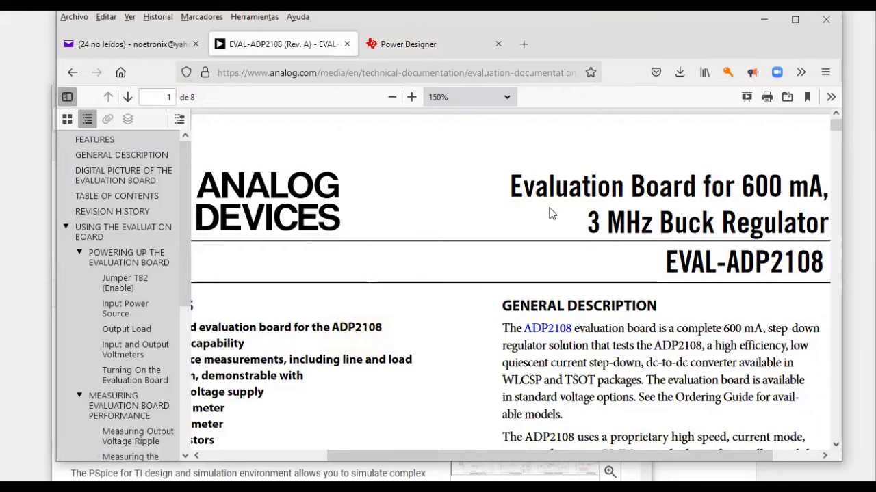
click(402, 44)
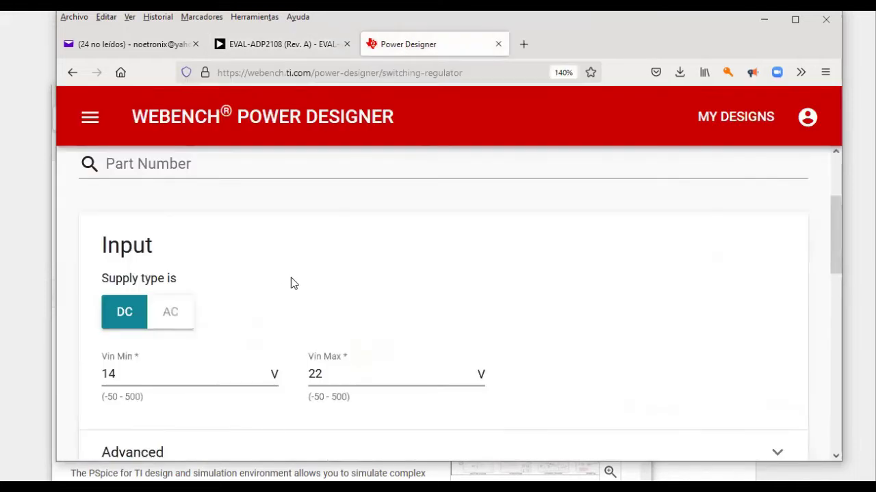
- Inspect the minimum and maximum input voltage fields of the DC supply in the design form
scroll(287, 280, down, 3)
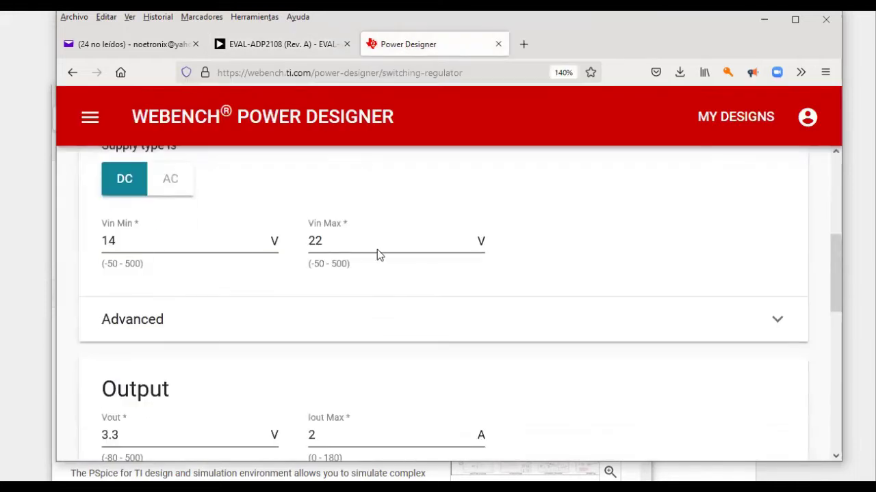
click(348, 242)
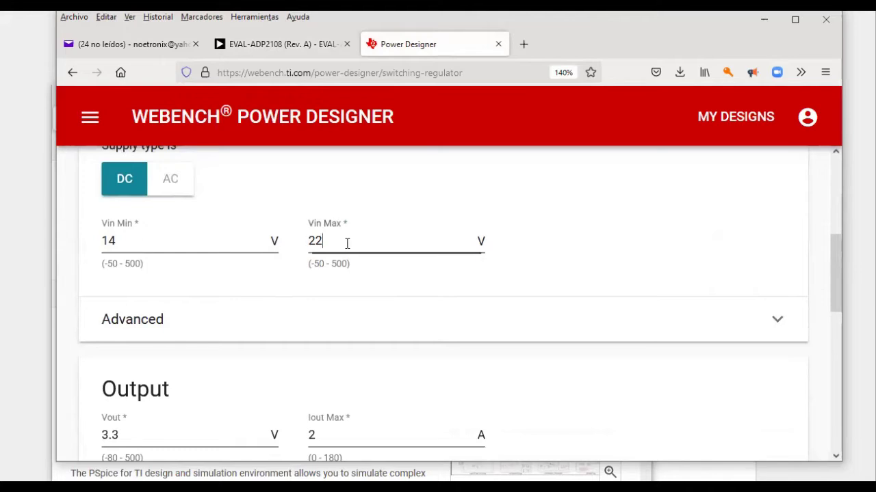
click(142, 244)
click(331, 250)
scroll(199, 308, down, 3)
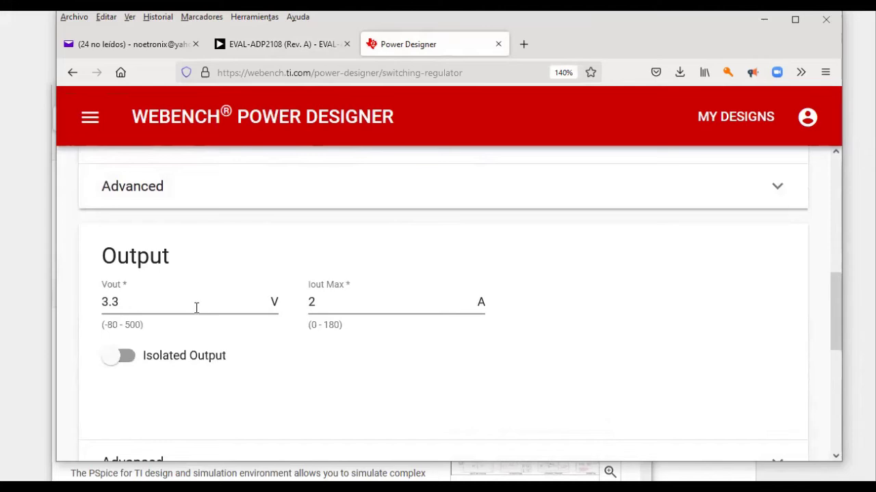
- Check the output voltage field and set the maximum output current to 1 A
click(196, 308)
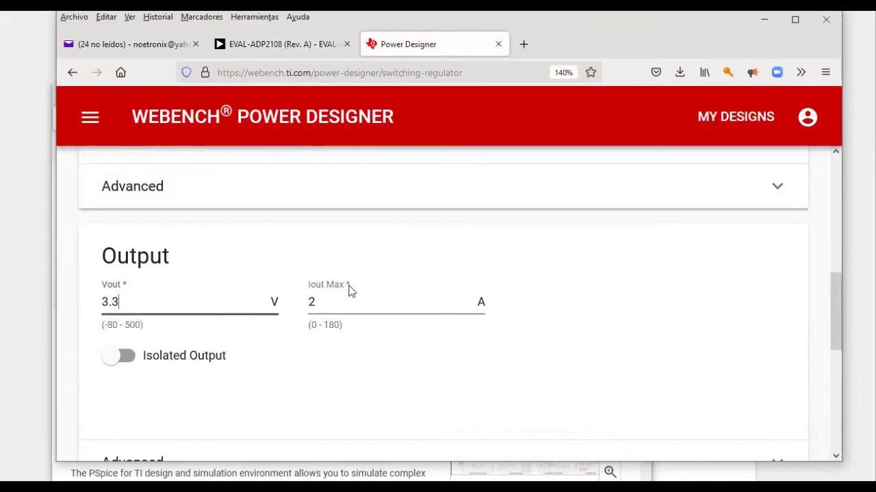
click(345, 297)
key(BackSpace)
text(1)
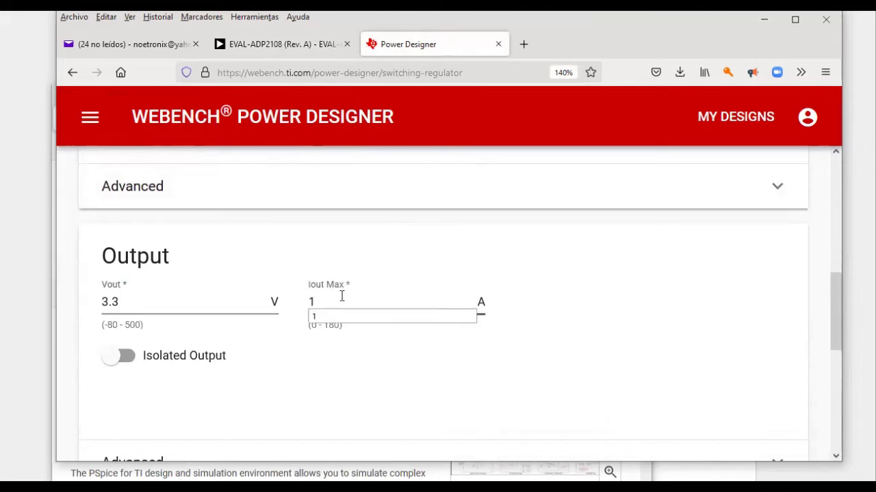
click(597, 335)
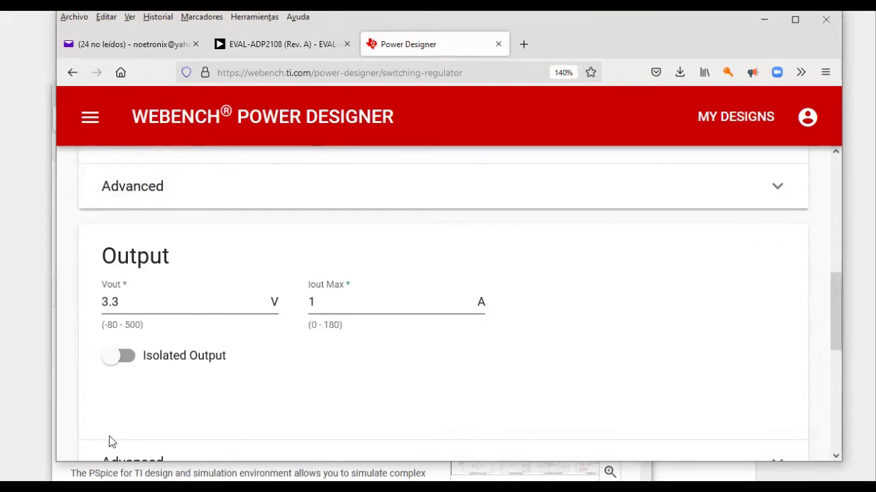
- Keep the Balanced design consideration and generate the list of matching converter designs
scroll(156, 422, down, 4)
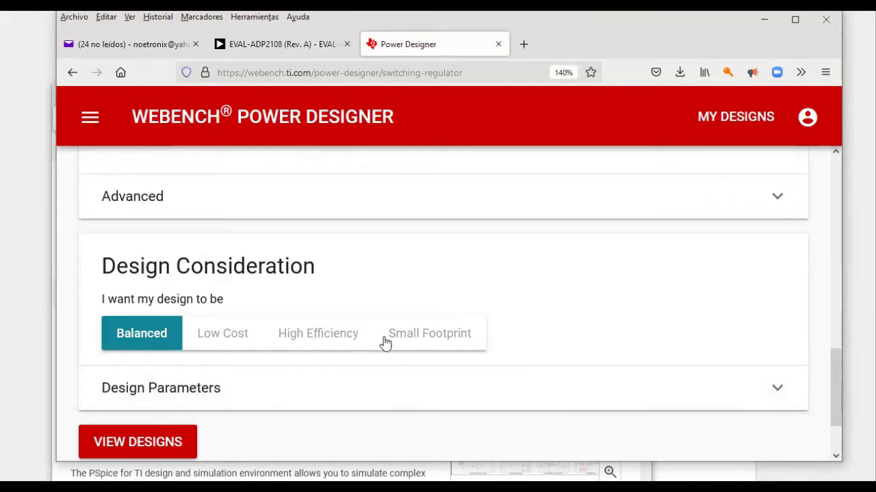
scroll(363, 385, down, 2)
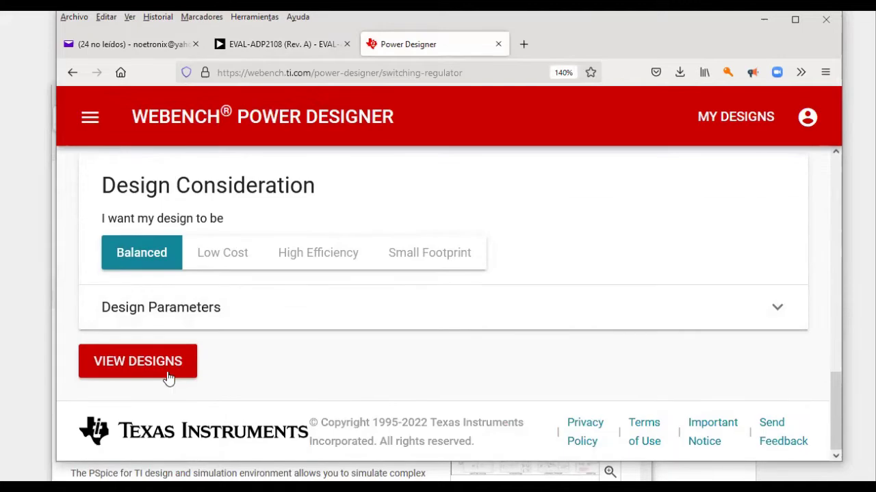
click(169, 376)
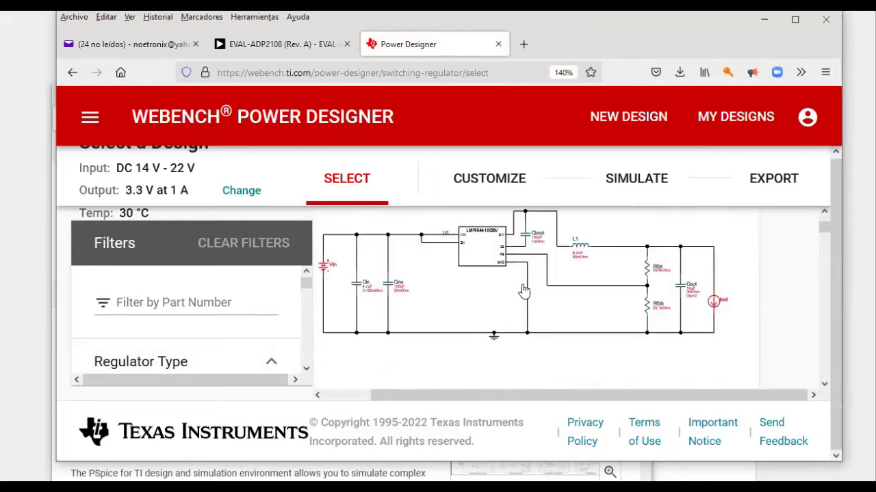
- Review the schematic and specifications of the suggested LMR54410 buck converter and open its simulation page
scroll(518, 299, down, 5)
scroll(518, 301, up, 2)
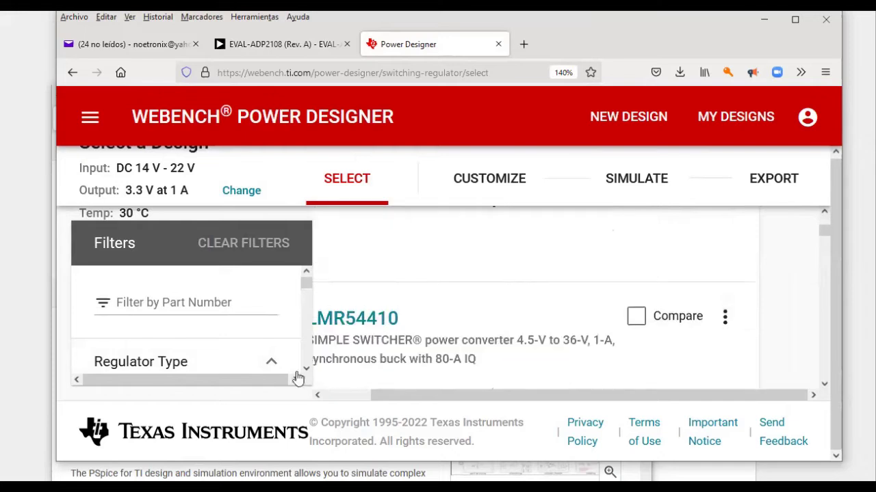
scroll(410, 358, down, 2)
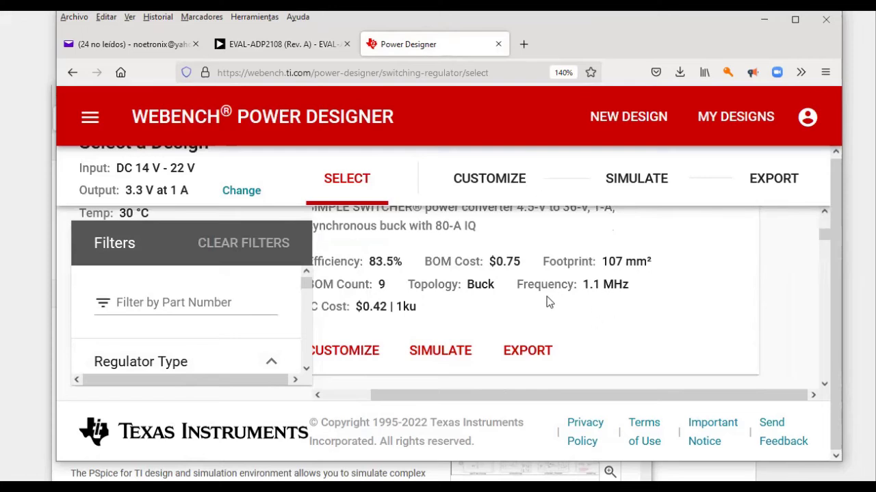
scroll(571, 307, down, 1)
scroll(572, 303, down, 2)
scroll(561, 308, up, 2)
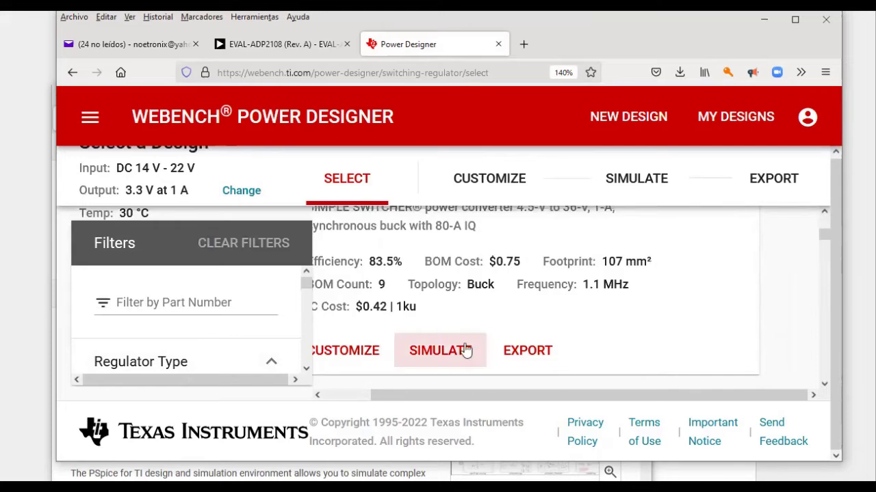
click(455, 350)
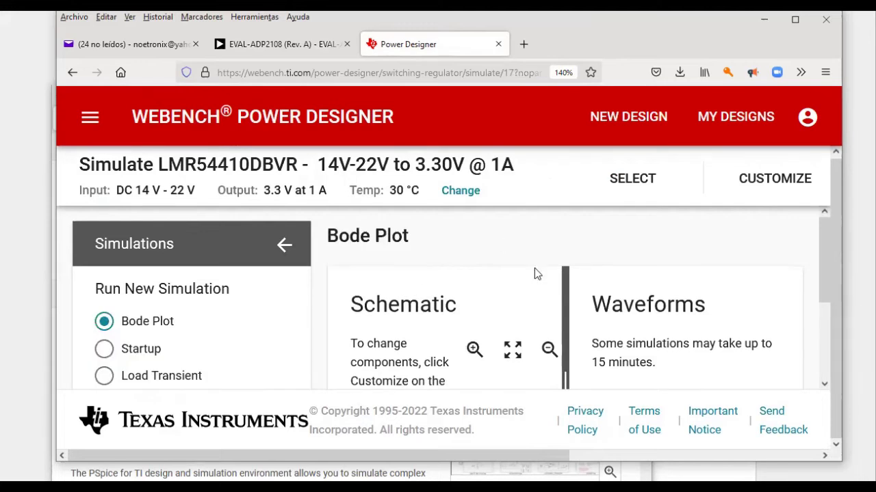
- Examine the available simulation types, the schematic and the waveforms area on the LMR54410 simulation page
scroll(449, 312, down, 3)
scroll(448, 306, up, 3)
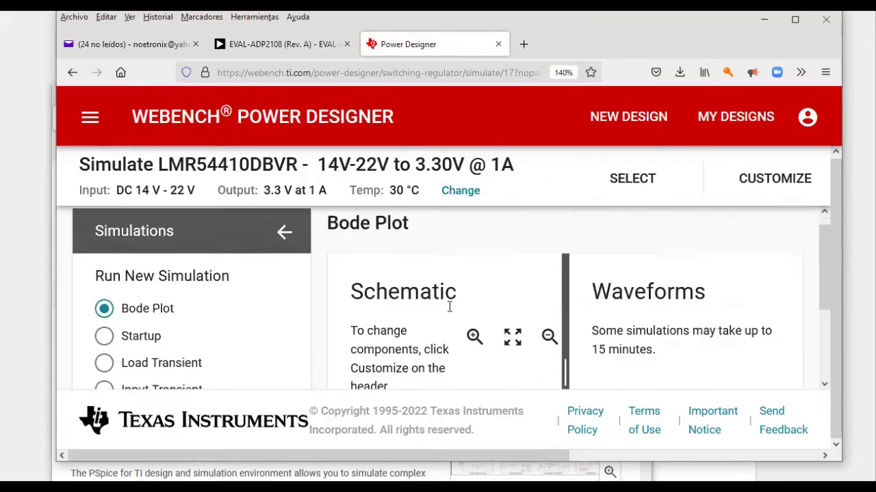
scroll(183, 338, down, 3)
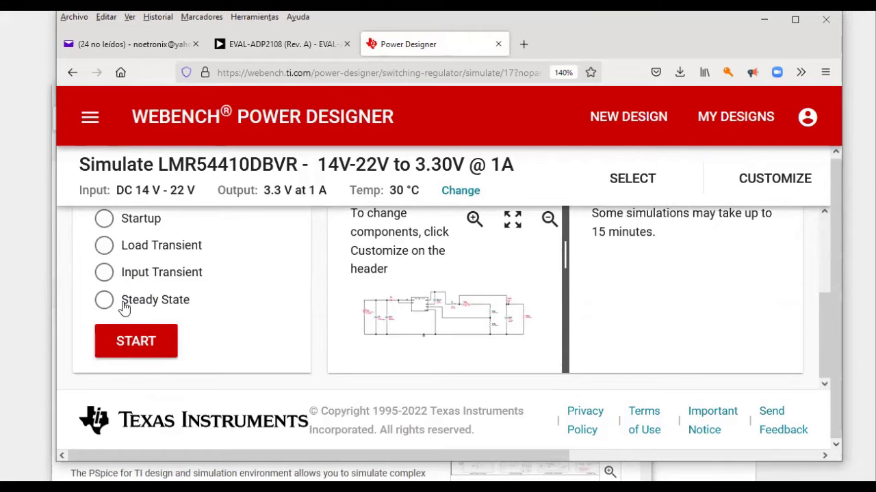
scroll(177, 296, up, 2)
scroll(314, 309, down, 3)
scroll(123, 297, up, 3)
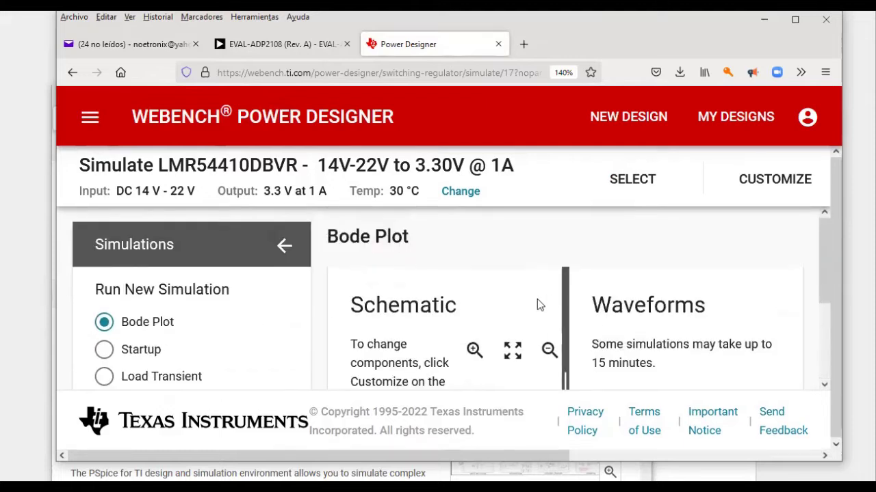